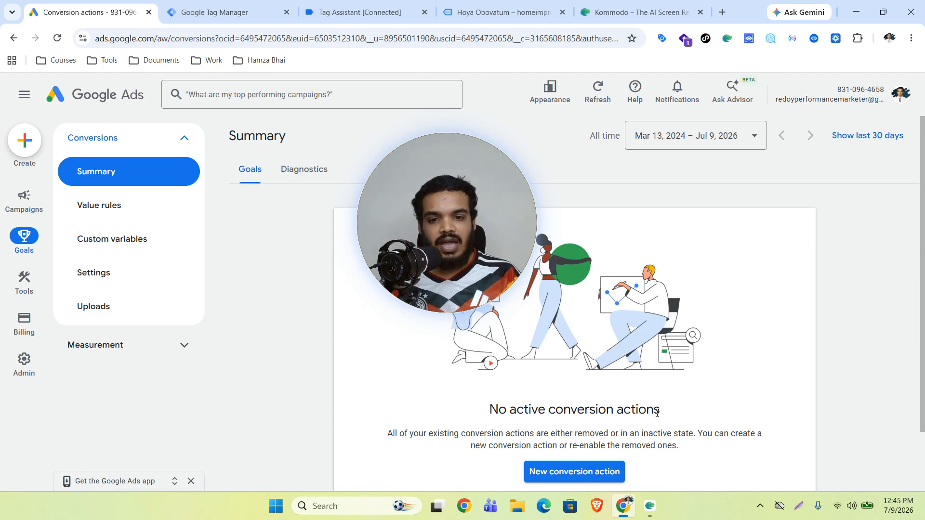
Step: Switch to Google Tag Manager and create a new tag of type Conversion Linker from the Google Ads tag types
click(196, 5)
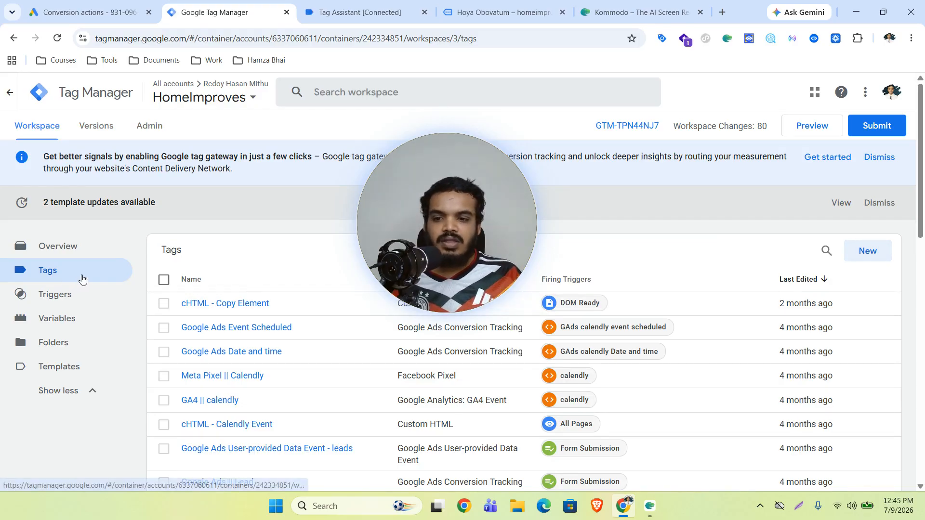
click(867, 251)
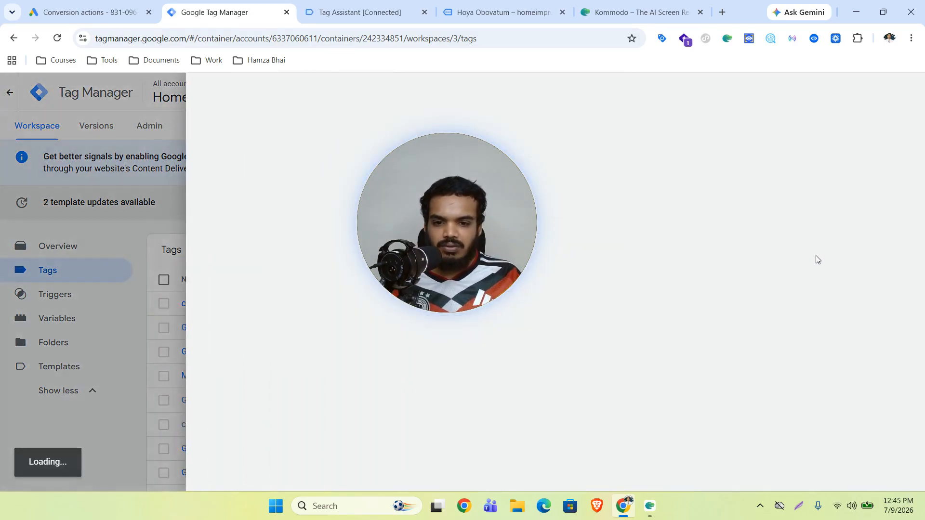
drag(450, 240, 891, 451)
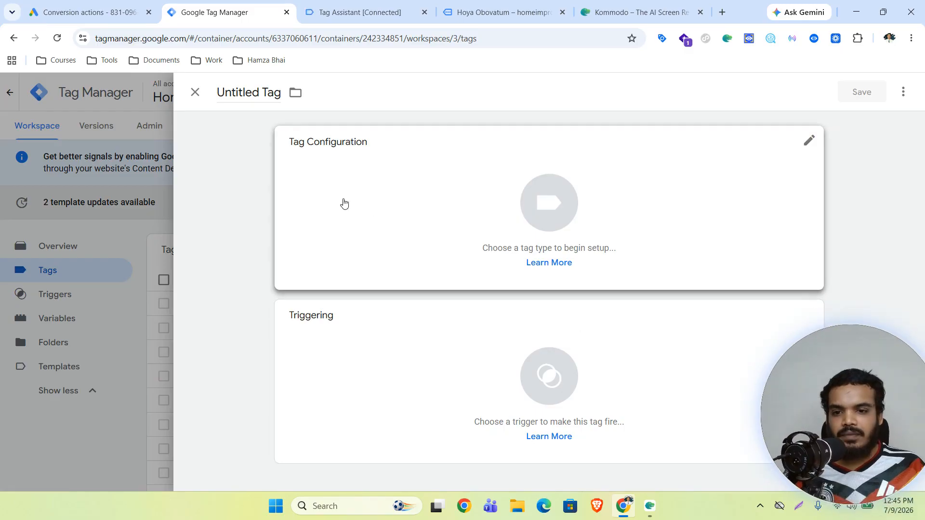
click(527, 170)
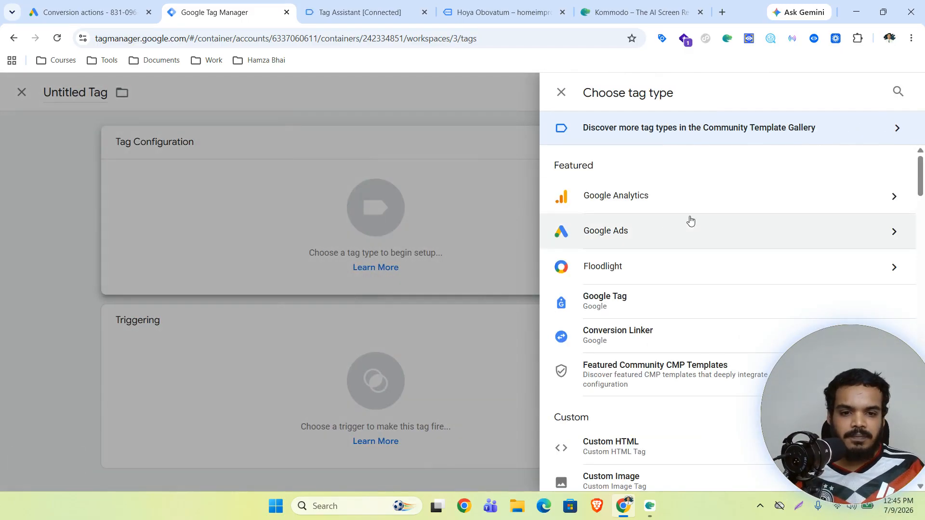
click(630, 231)
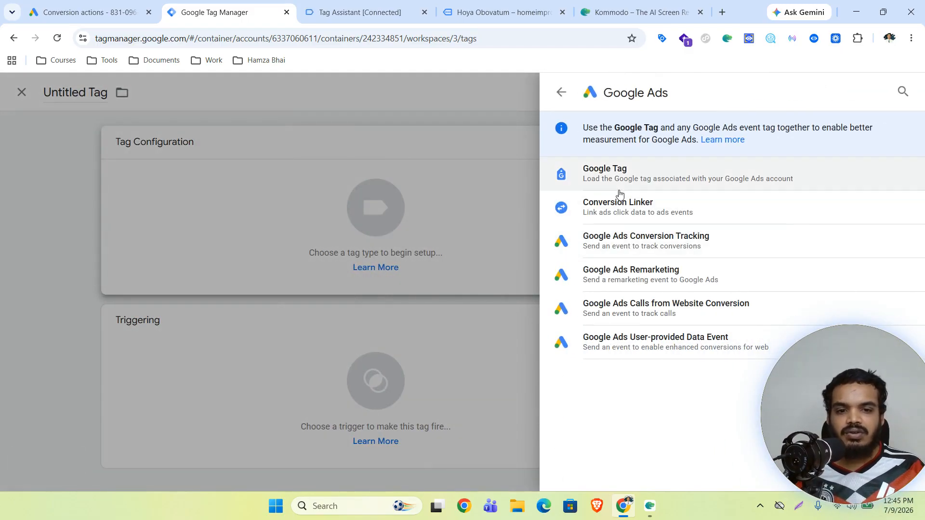
click(625, 207)
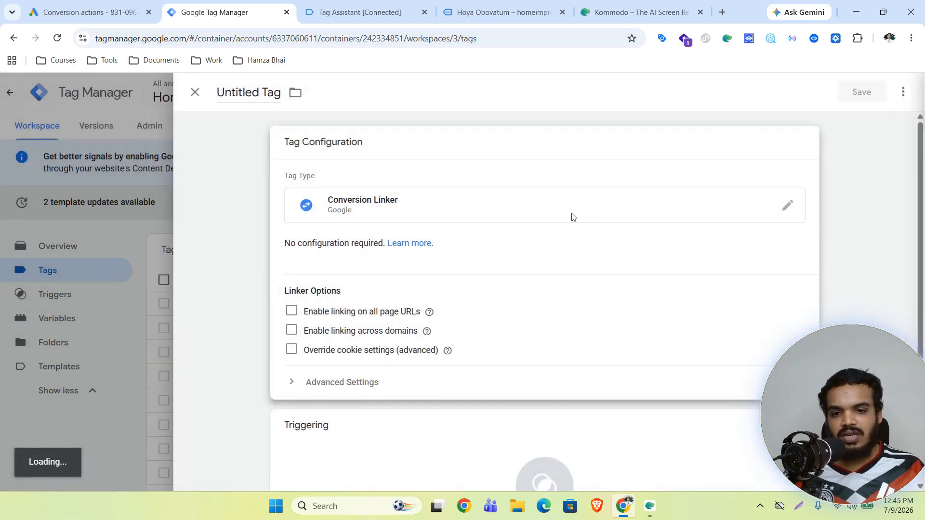
Step: Assign the All Pages trigger to the Conversion Linker tag and save it under the name Conversion Linker
scroll(492, 316, down, 2)
click(481, 342)
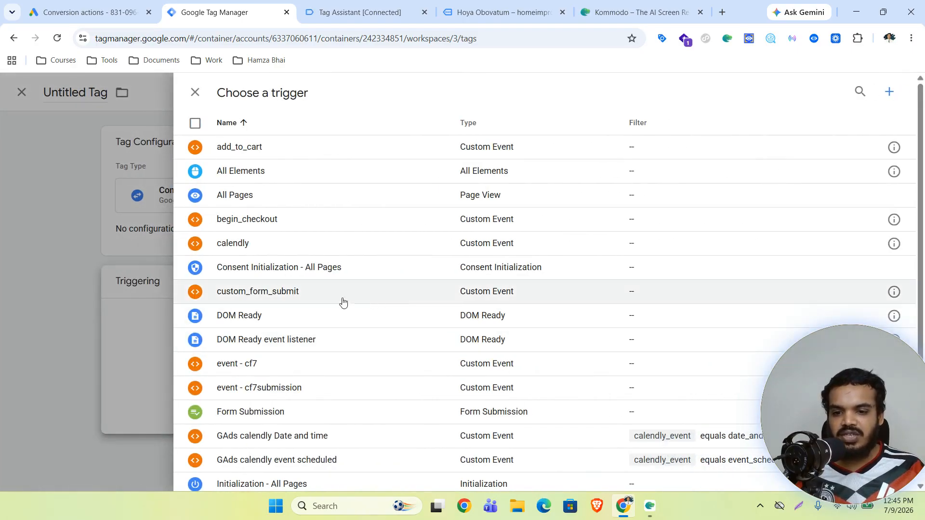
click(249, 200)
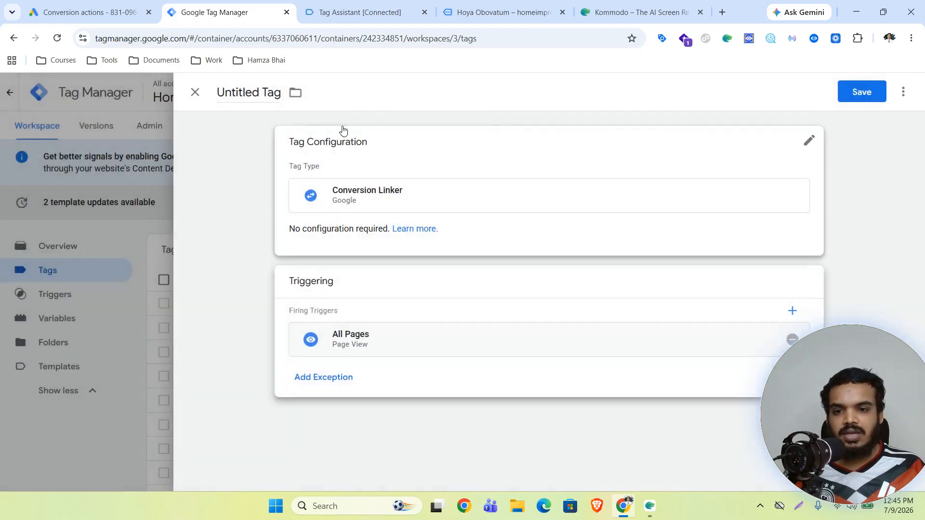
click(862, 91)
click(585, 260)
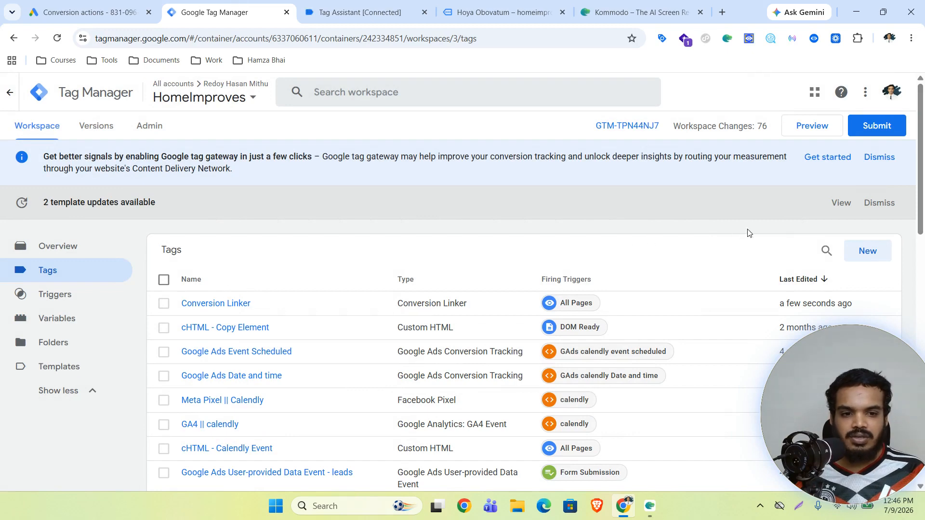
Step: Create another new tag of type Google Tag from the Google Ads tag types
click(866, 253)
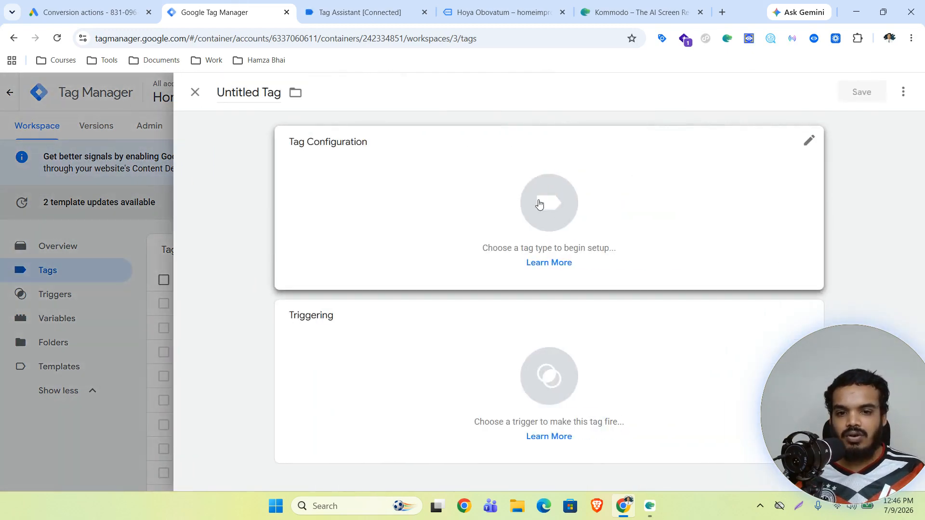
click(539, 205)
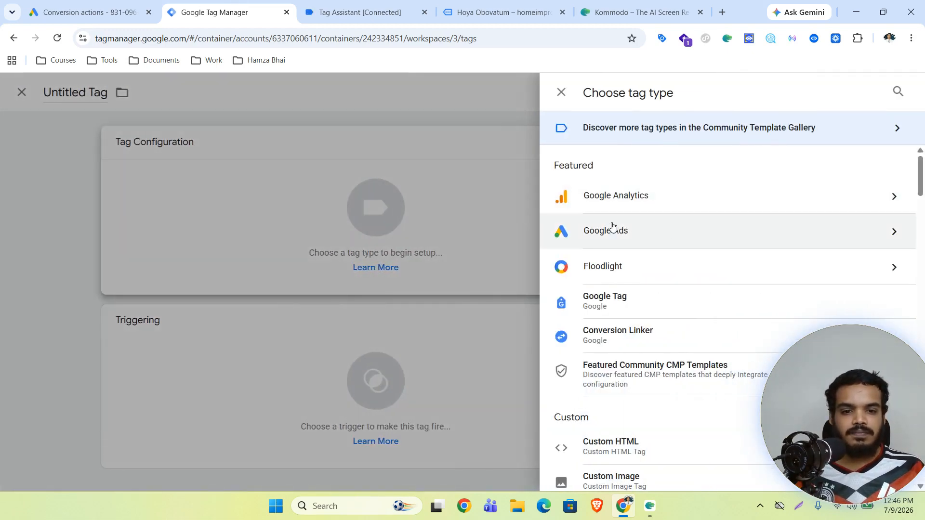
click(633, 232)
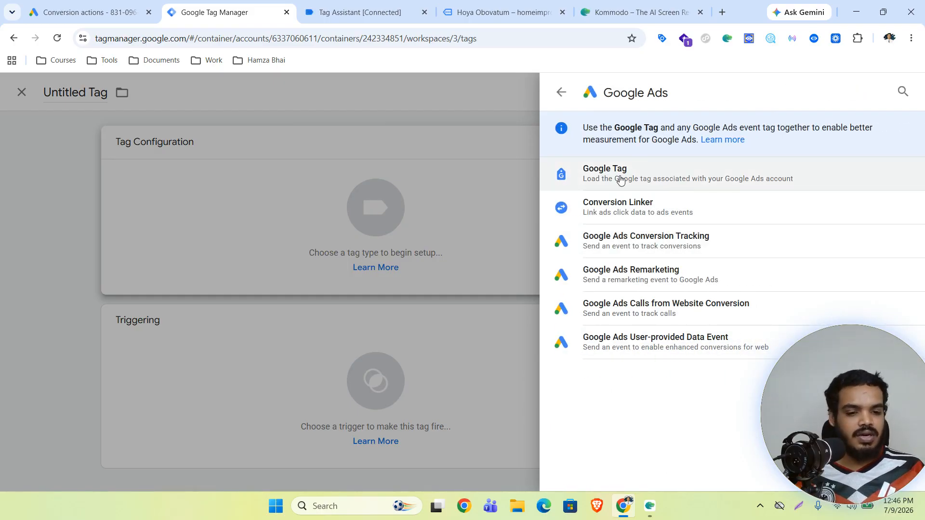
click(621, 180)
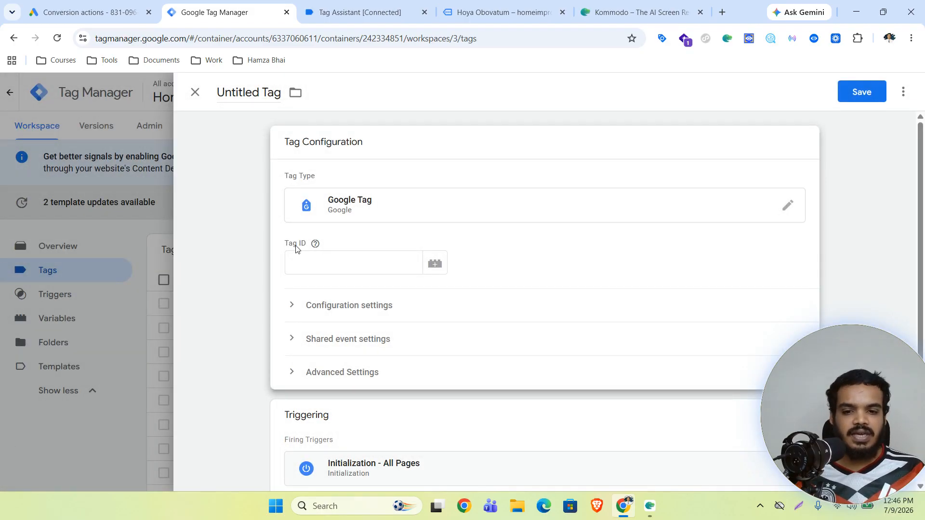
Step: Switch to Google Ads and open the management details of the untitled Google tag in Data manager
click(119, 19)
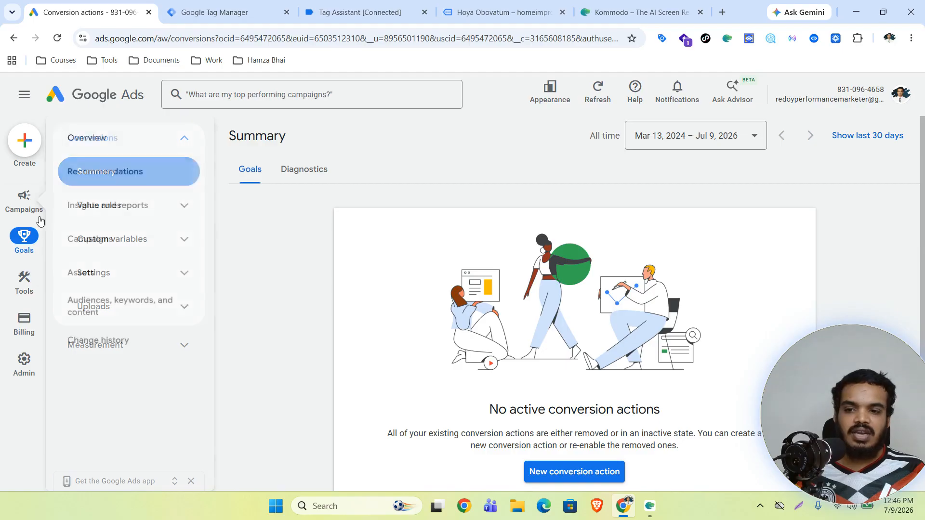
mouse_move(24, 285)
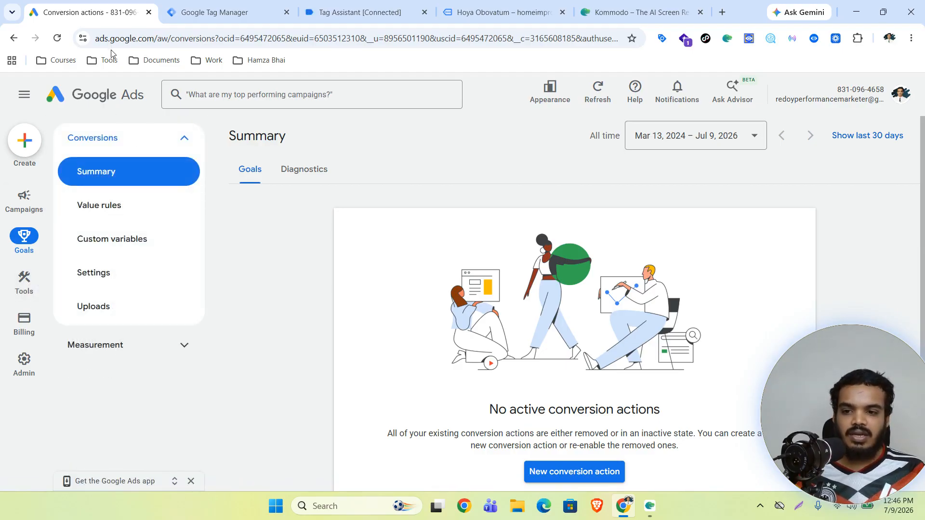
click(98, 345)
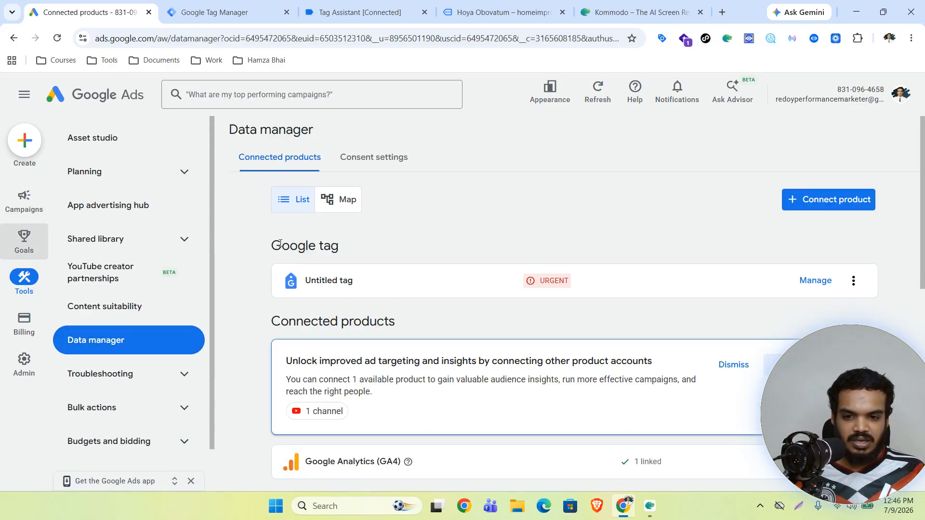
drag(341, 245, 281, 245)
click(803, 282)
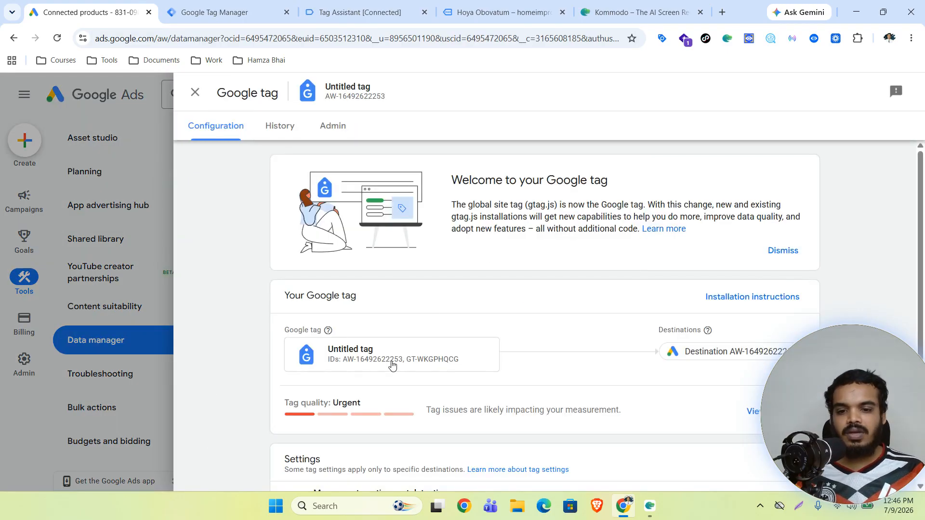
click(362, 362)
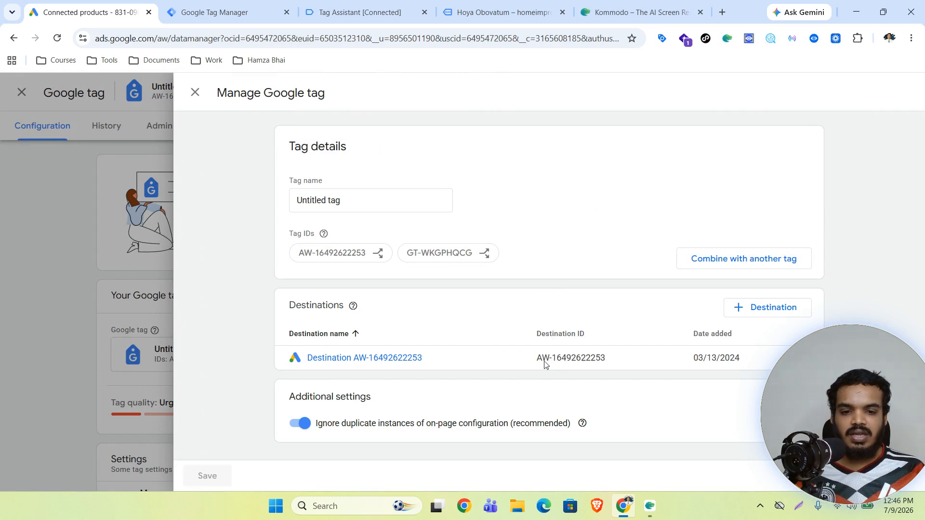
Step: Copy the Google tag's full destination ID and enter it as the Tag ID of the new tag in Tag Manager
double_click(562, 362)
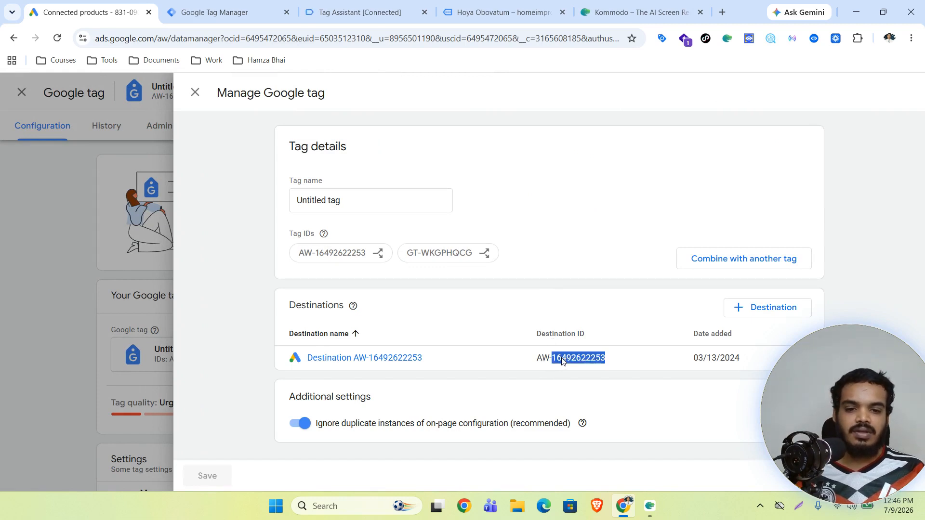
drag(562, 362, 526, 366)
key(ctrl+c)
click(227, 8)
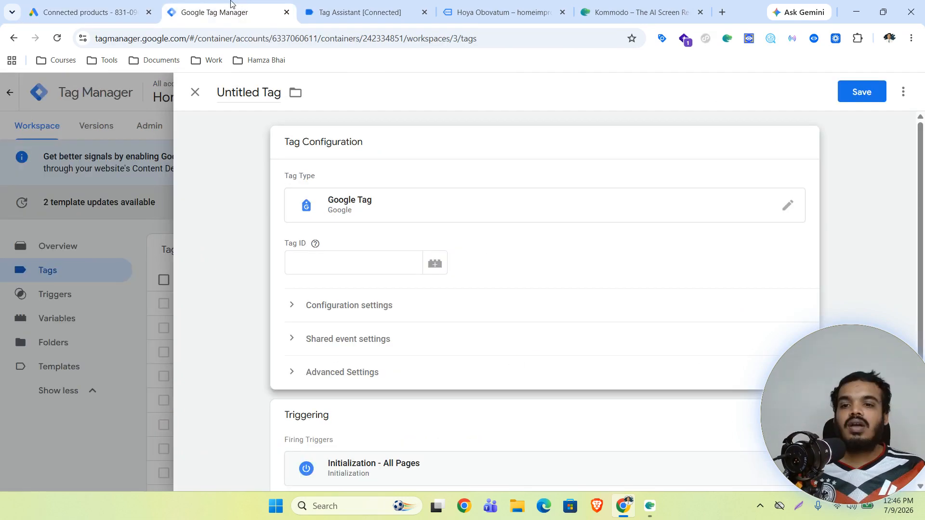
click(336, 263)
key(ctrl+v)
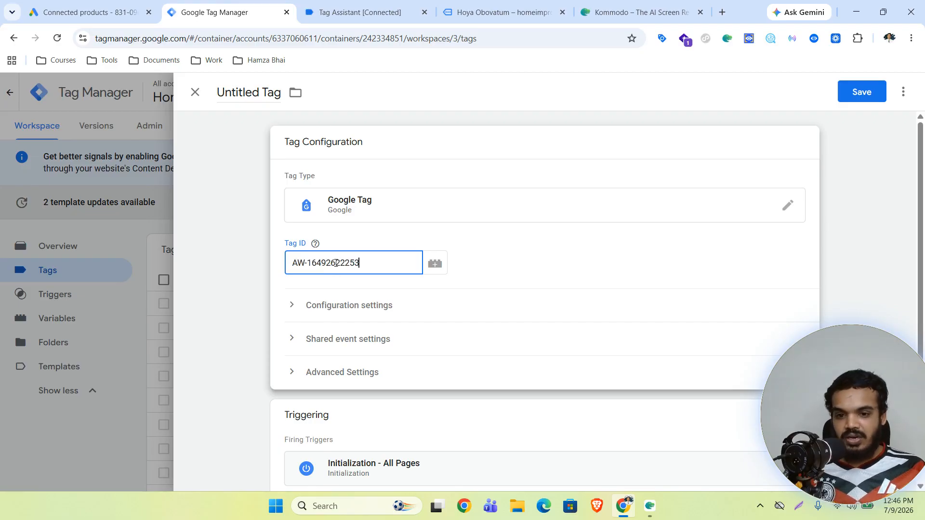
Step: Replace the tag's Initialization - All Pages trigger with the All Pages page view trigger
scroll(531, 260, down, 1)
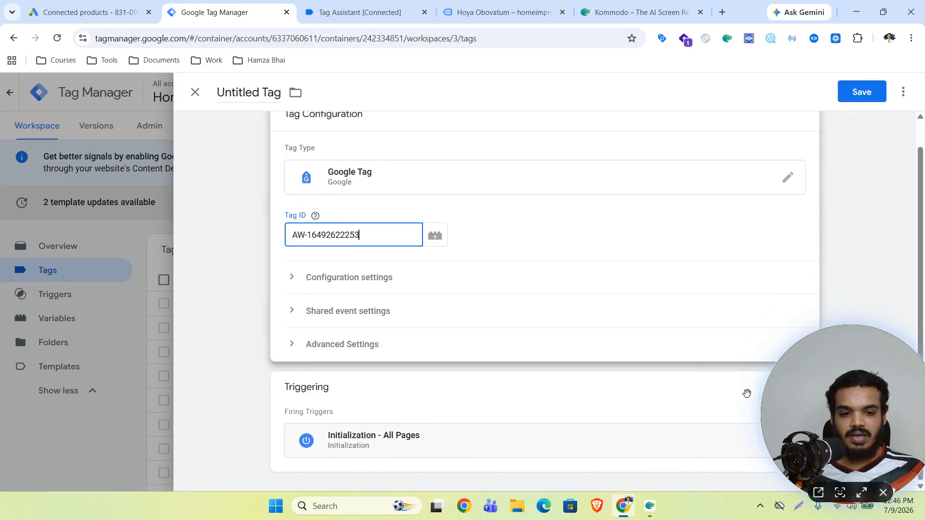
click(516, 406)
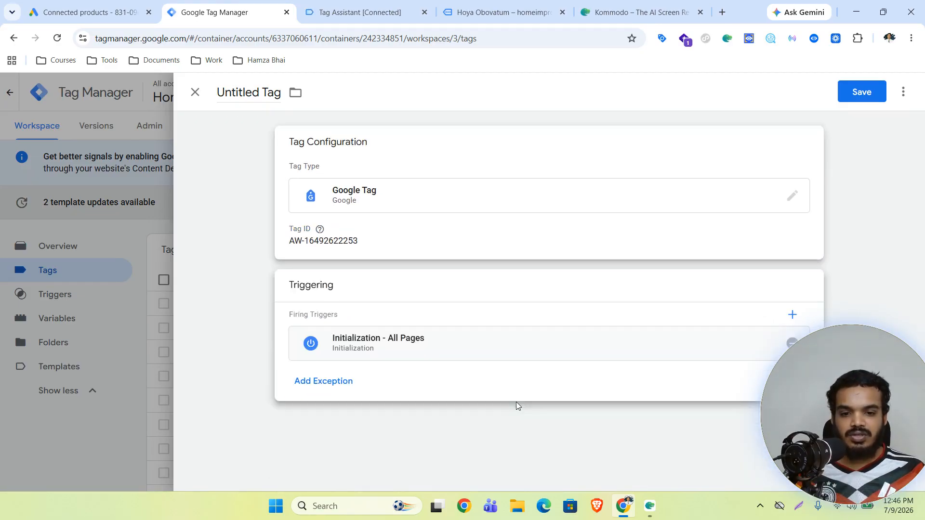
click(788, 342)
click(580, 362)
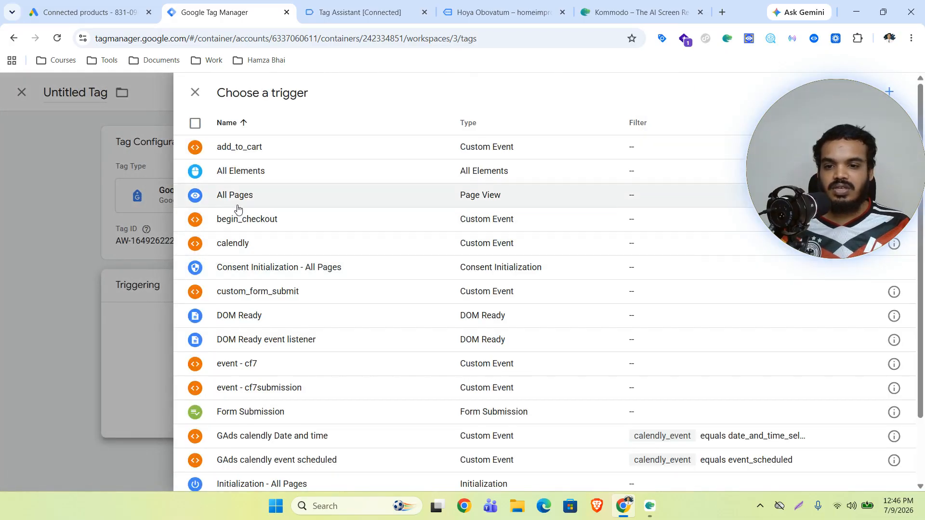
click(239, 195)
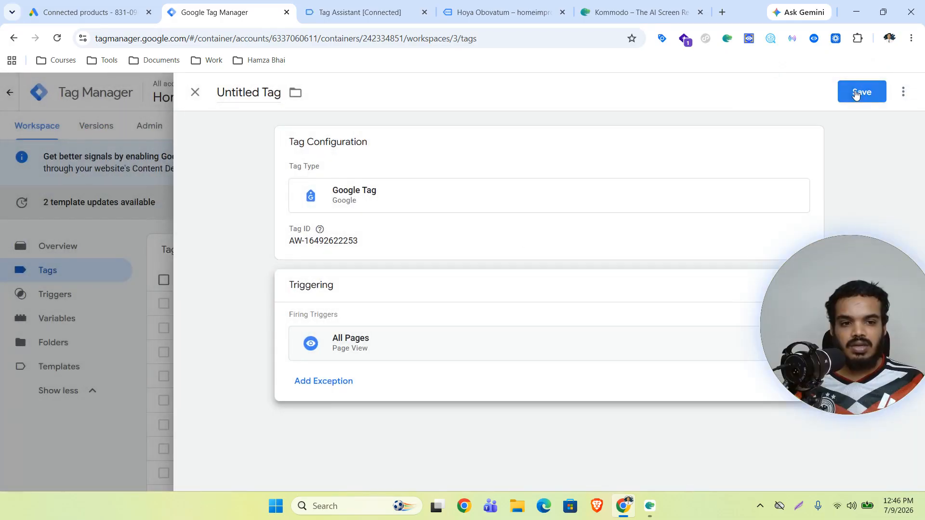
Step: Name the new Google tag "Google Tag || G Ads" and save it
click(860, 91)
click(432, 240)
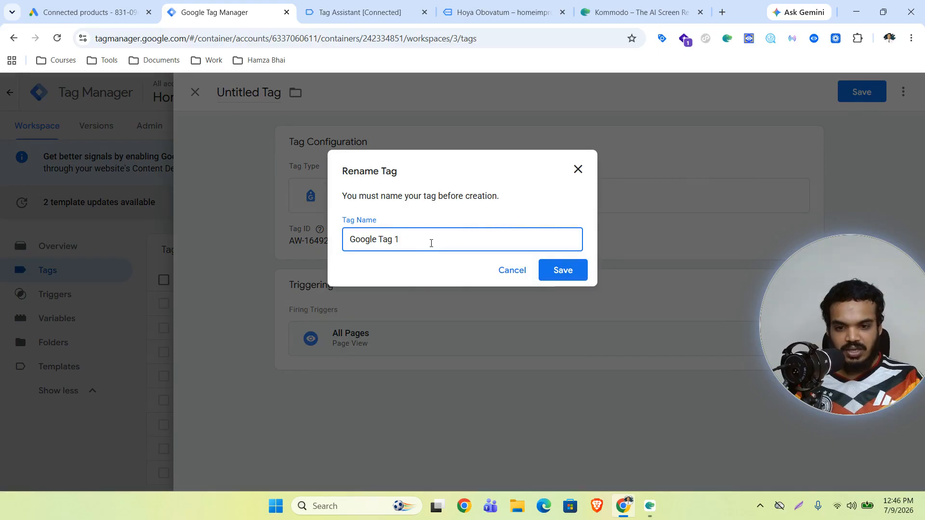
key(BackSpace)
text(||)
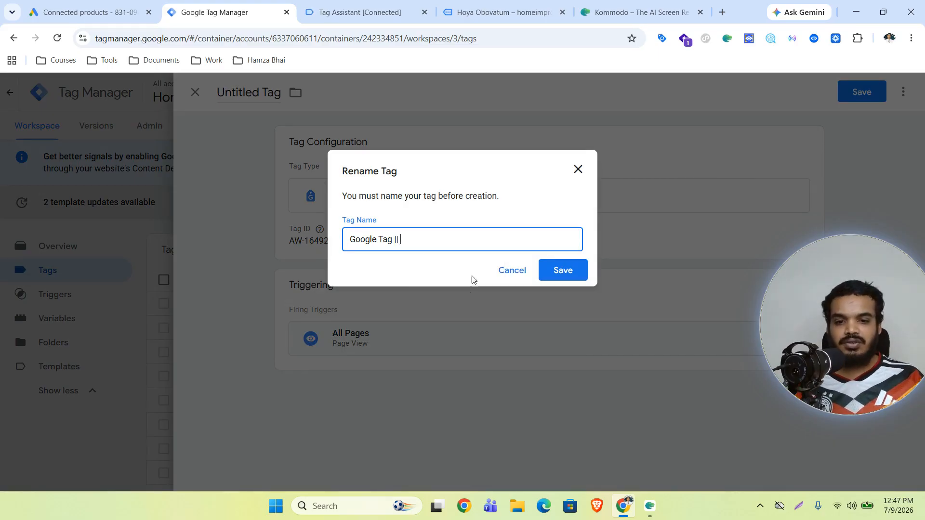
click(418, 240)
click(428, 269)
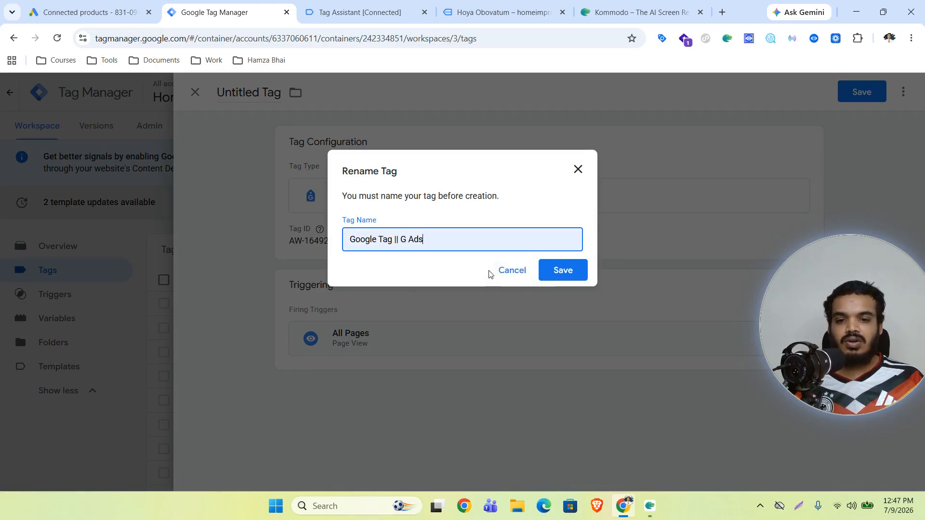
click(575, 273)
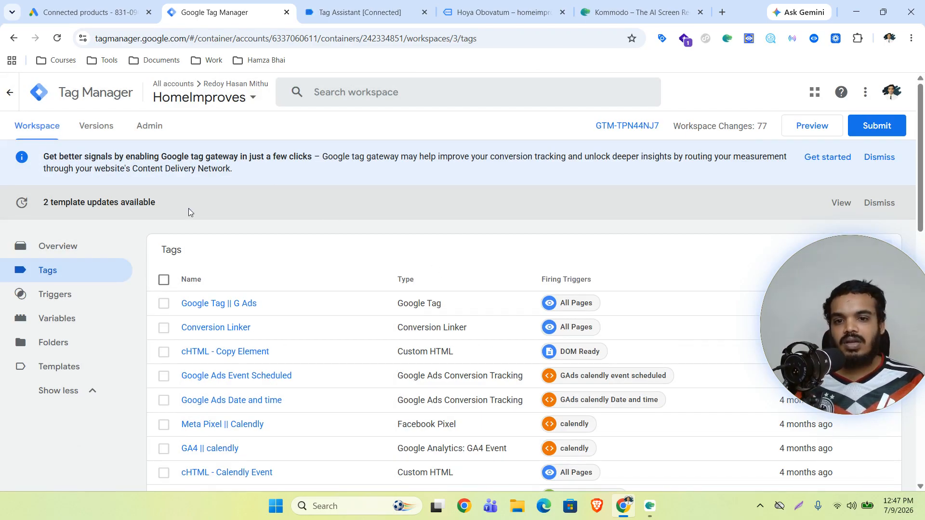
Step: Switch to Tag Assistant to examine the view_item event's data layer call, and return to Tag Manager
click(383, 7)
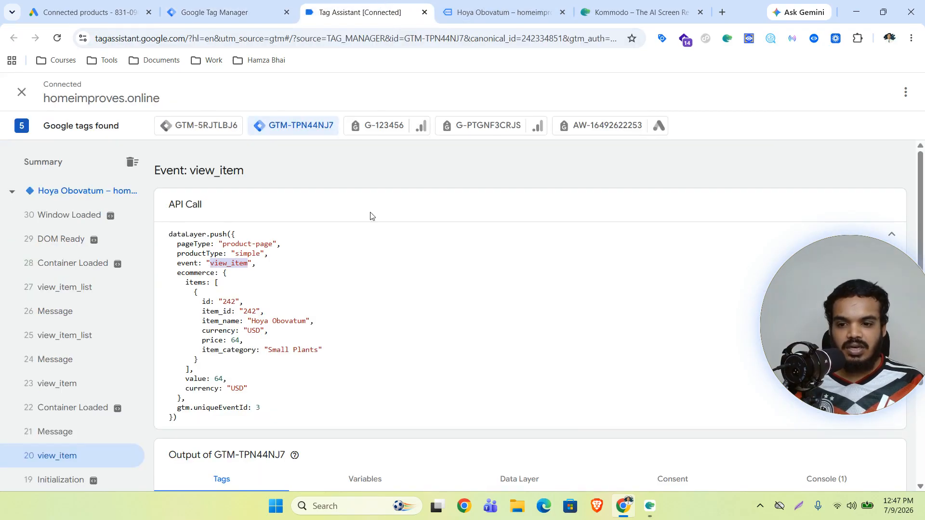
scroll(272, 261, down, 1)
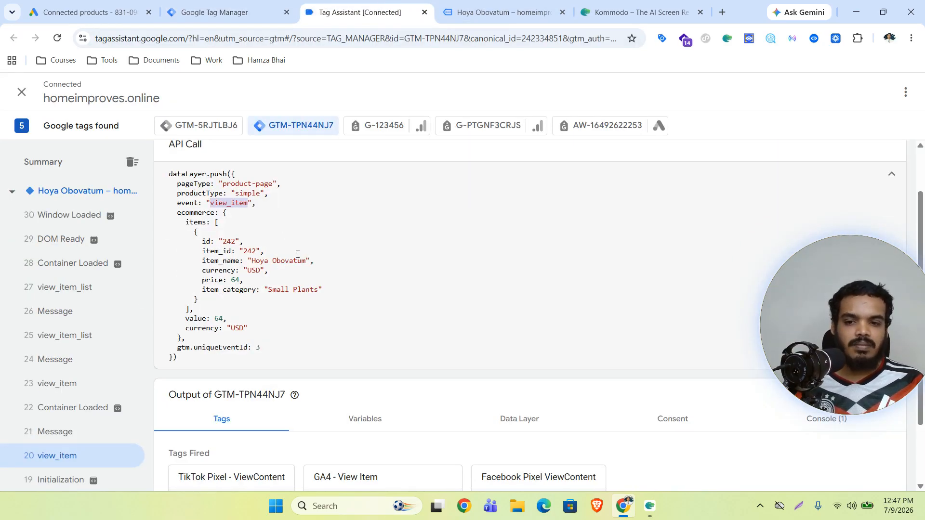
click(210, 11)
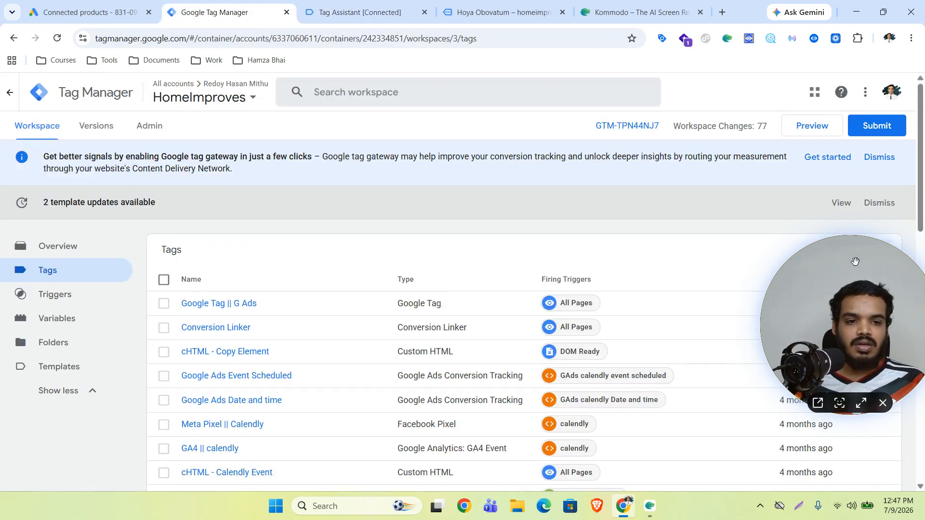
Step: Create a new tag of type Google Ads Conversion Tracking
drag(851, 308, 852, 348)
click(869, 256)
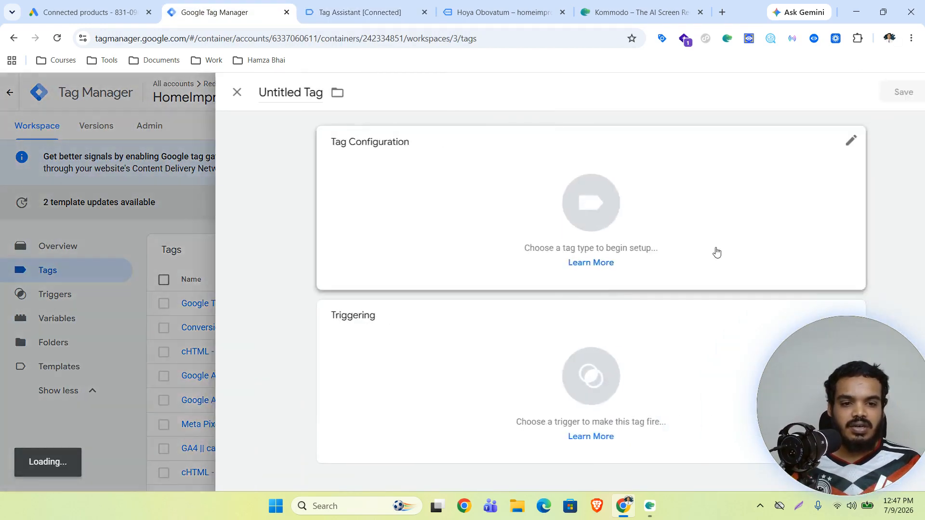
click(537, 203)
click(620, 237)
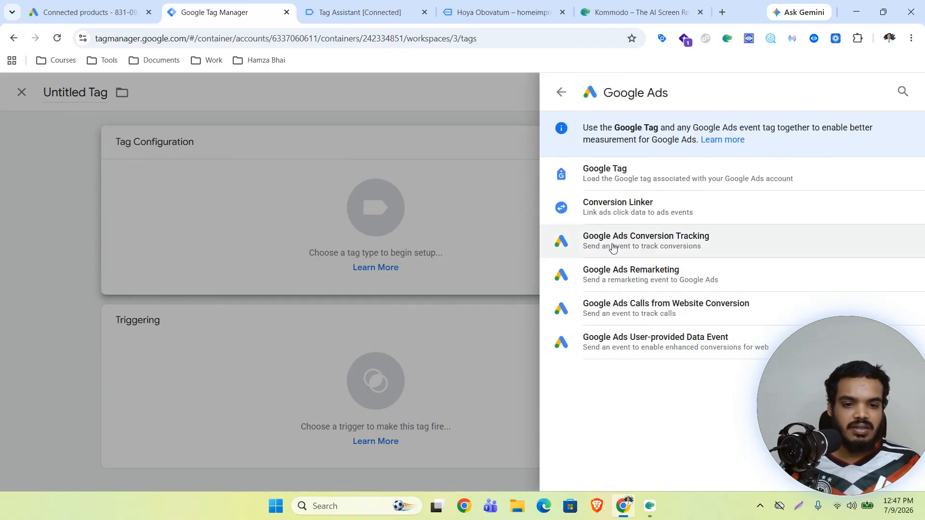
click(616, 246)
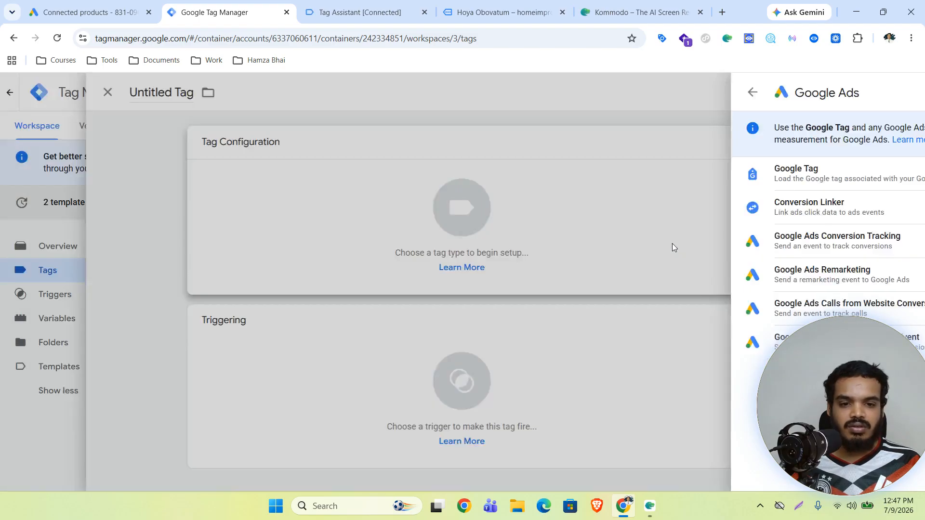
Step: Examine the conversion tag's value, transaction ID and currency fields, and the price in Tag Assistant's view_item data layer call
scroll(481, 289, down, 3)
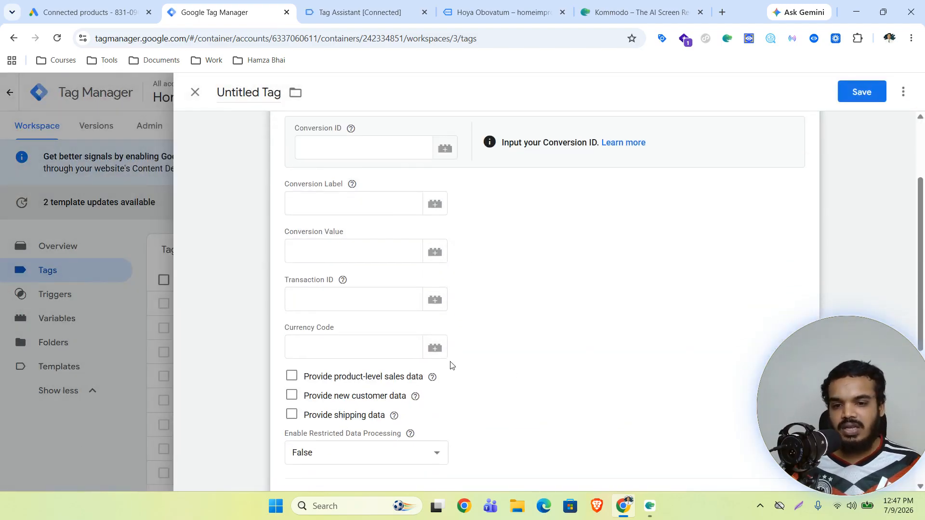
click(340, 254)
click(337, 347)
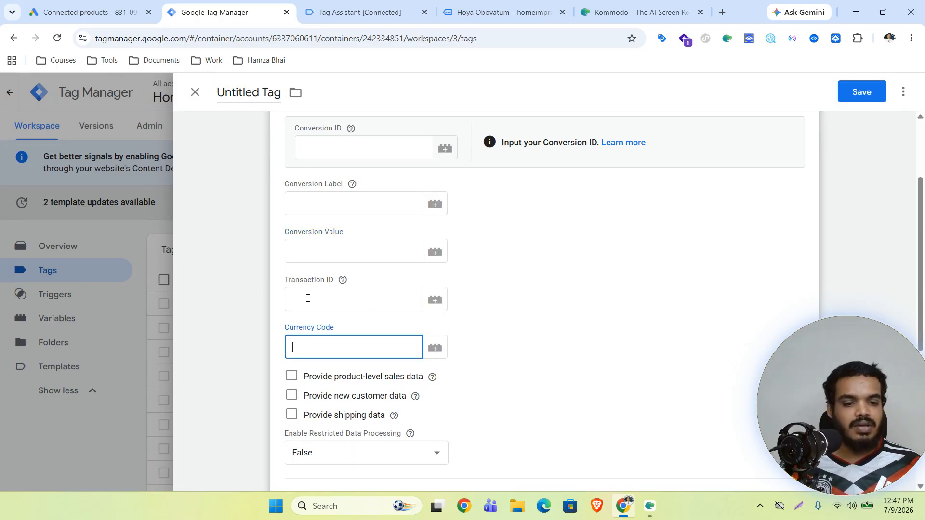
click(340, 248)
click(320, 341)
click(332, 251)
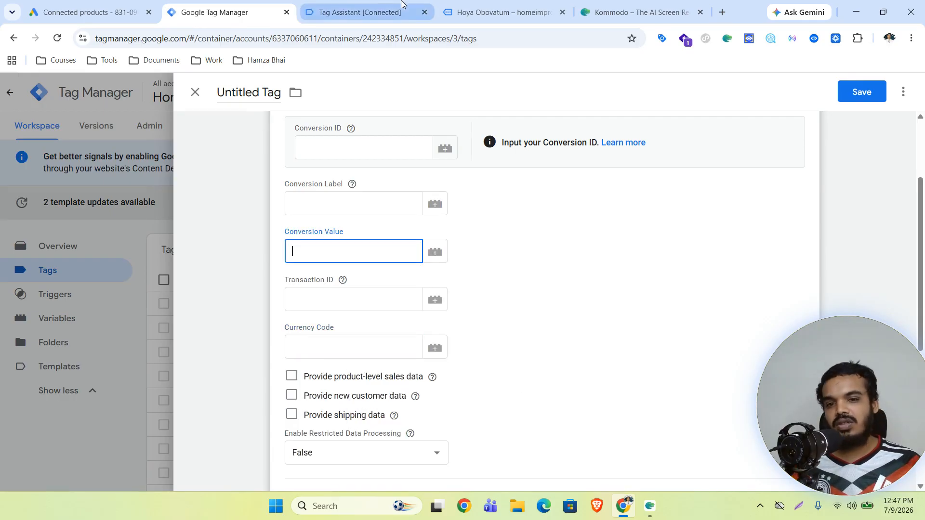
click(360, 12)
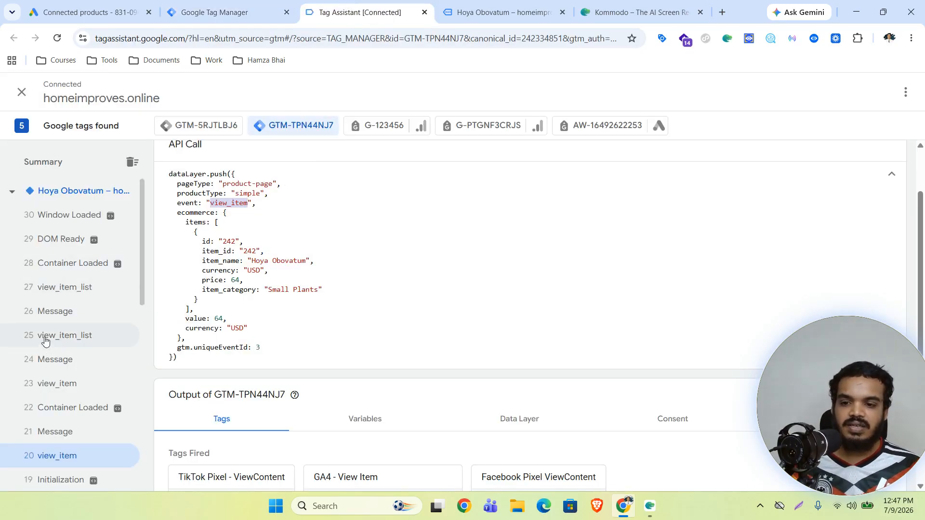
double_click(215, 280)
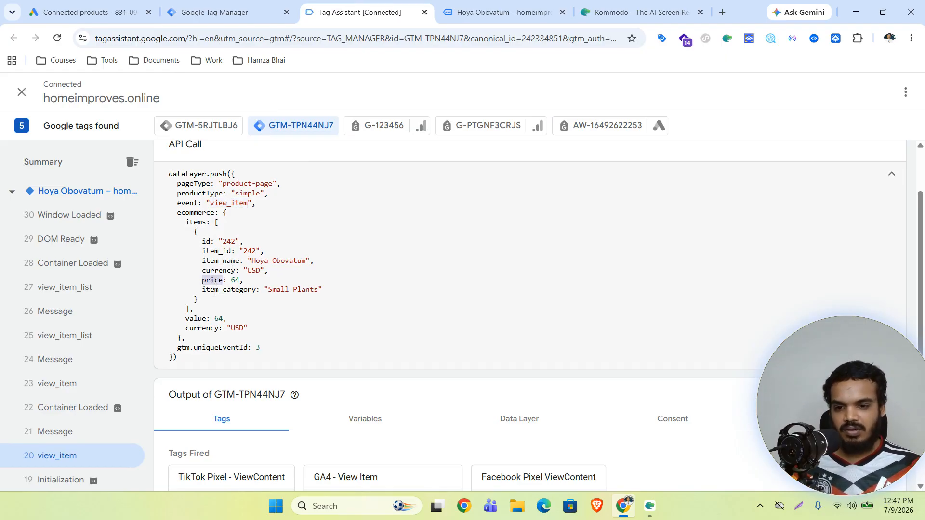
Step: Return to Tag Manager, leave the unsaved conversion tag and open the container's variables
click(226, 12)
click(94, 280)
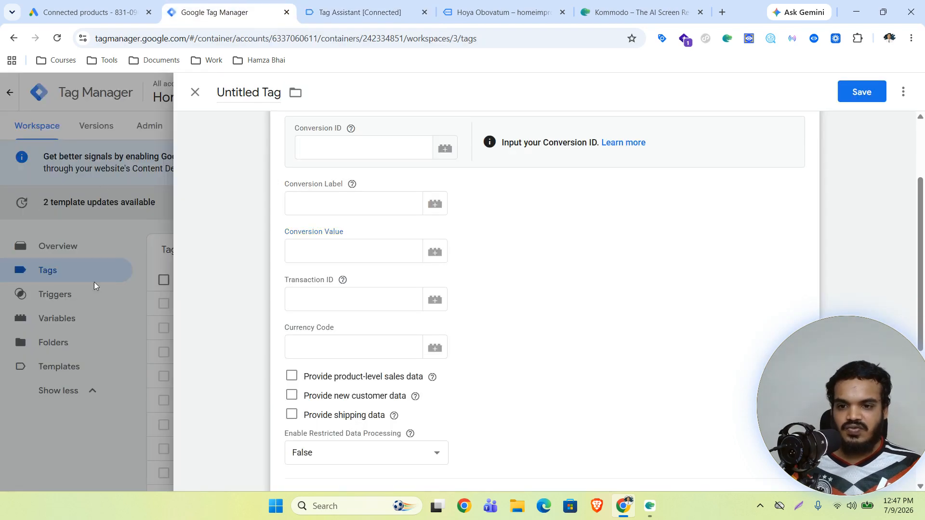
click(553, 237)
click(54, 324)
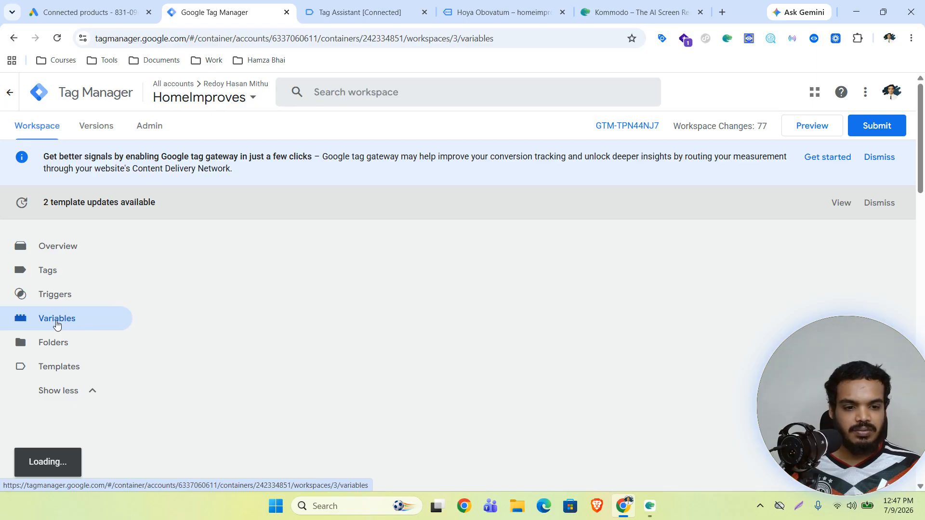
Step: Create a new user-defined variable of type Data Layer Variable
scroll(322, 330, down, 6)
click(862, 163)
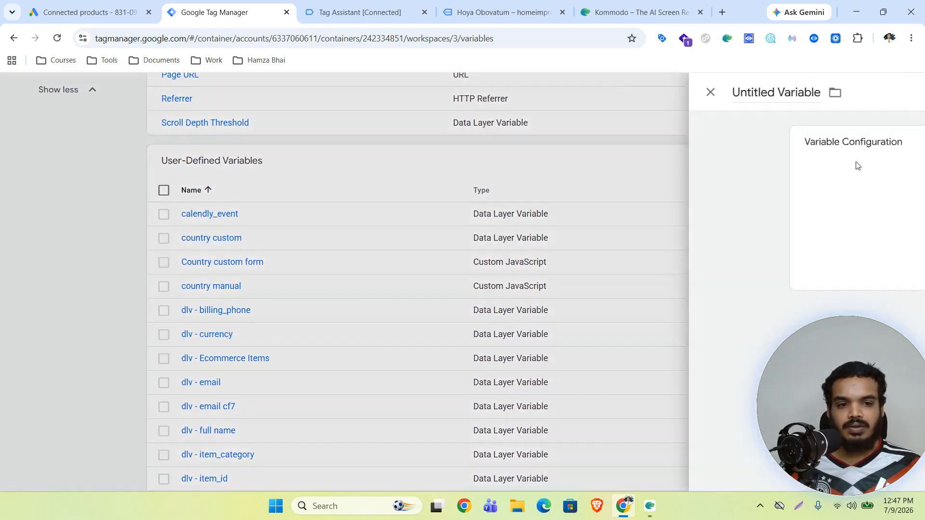
click(526, 187)
scroll(597, 375, down, 1)
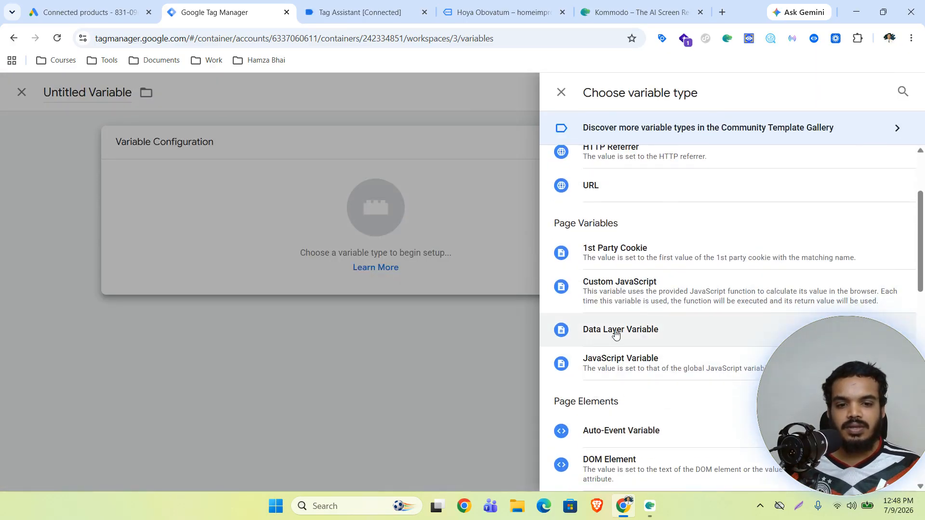
click(605, 332)
click(355, 265)
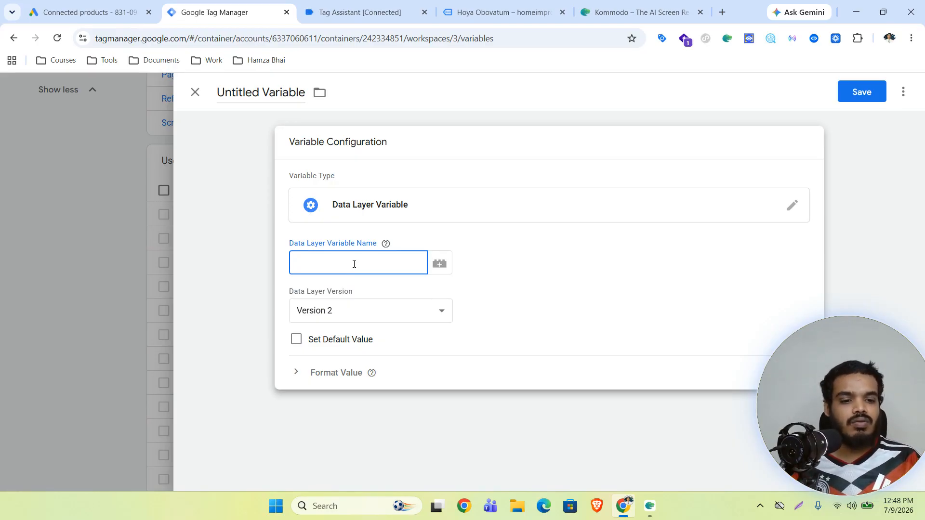
Step: Copy the ecommerce key from Tag Assistant's view_item call and enter "ecommerce." as the data layer variable name
key(ctrl+Tab)
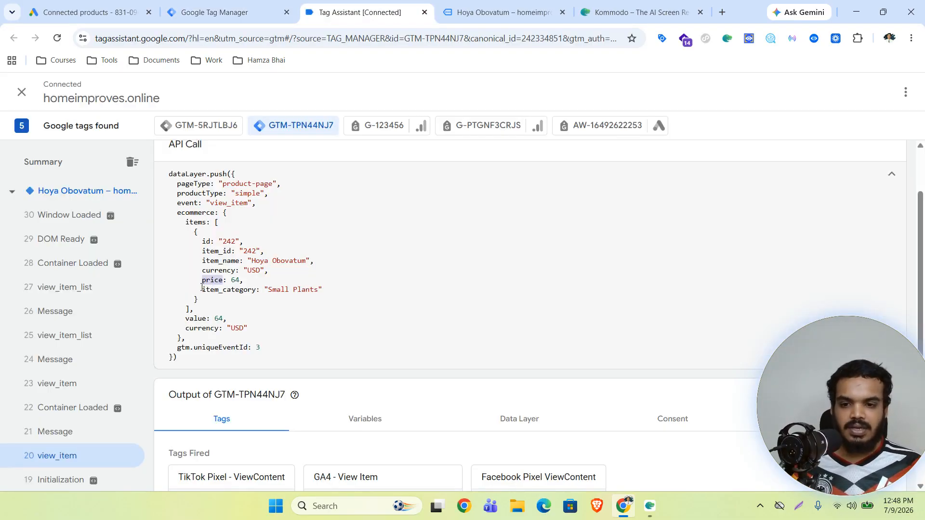
double_click(195, 212)
key(ctrl+c)
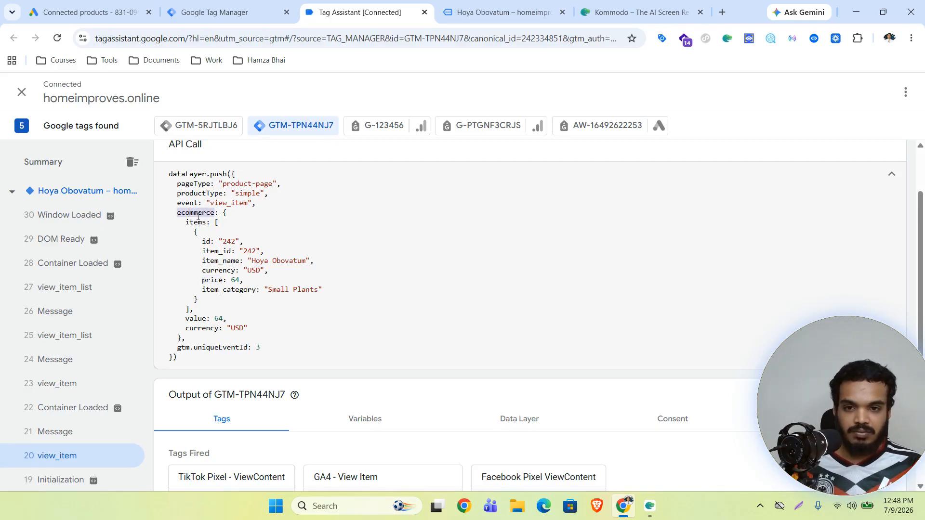
click(212, 12)
click(332, 253)
key(ctrl+v)
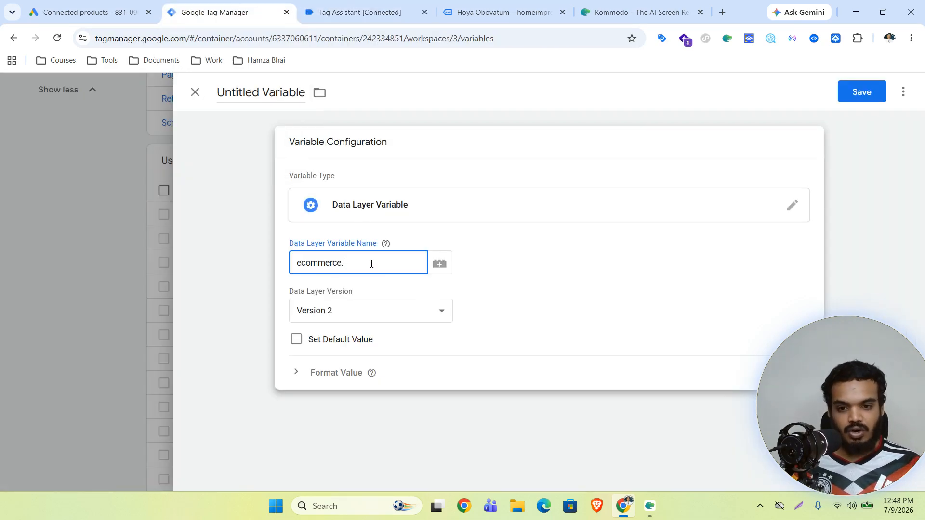
text(.)
Step: Extend the data layer variable name to "ecommerce.items.0.", taking the items key from the view_item call in Tag Assistant
click(360, 12)
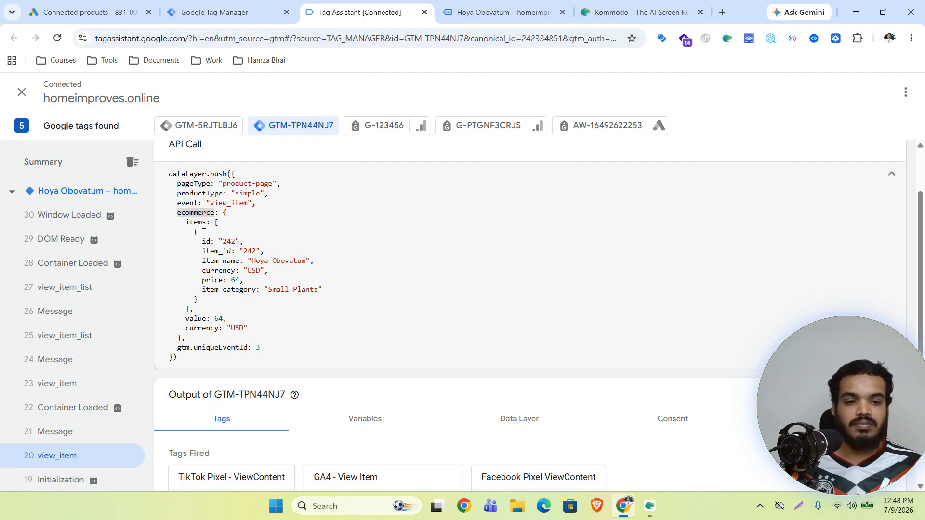
click(224, 212)
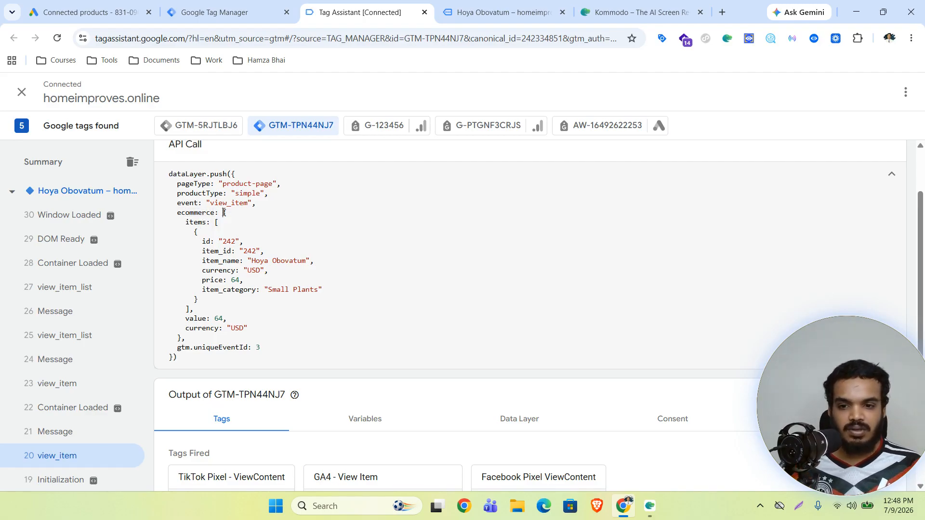
double_click(193, 221)
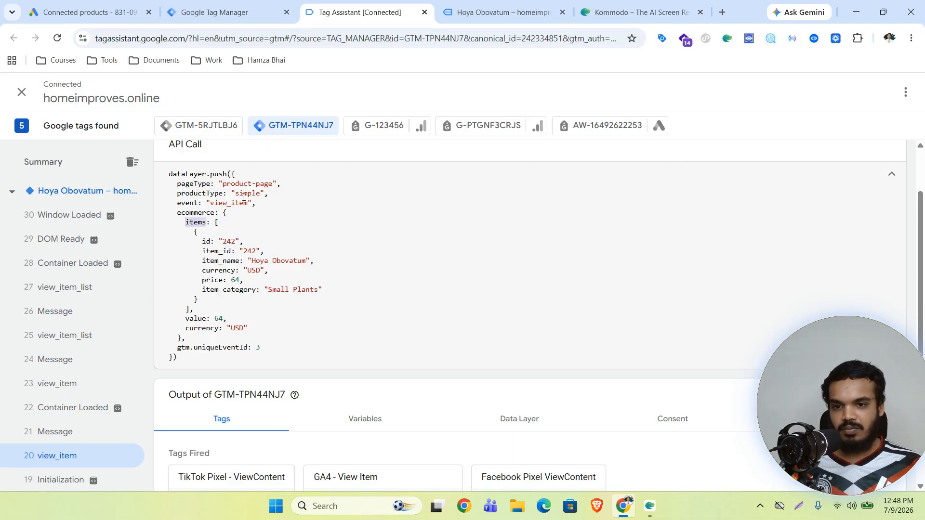
click(217, 12)
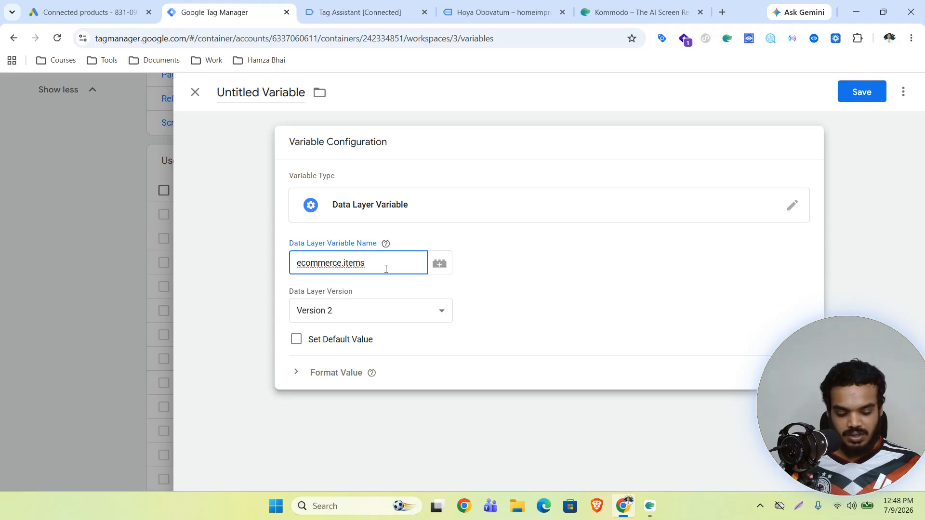
text(0.)
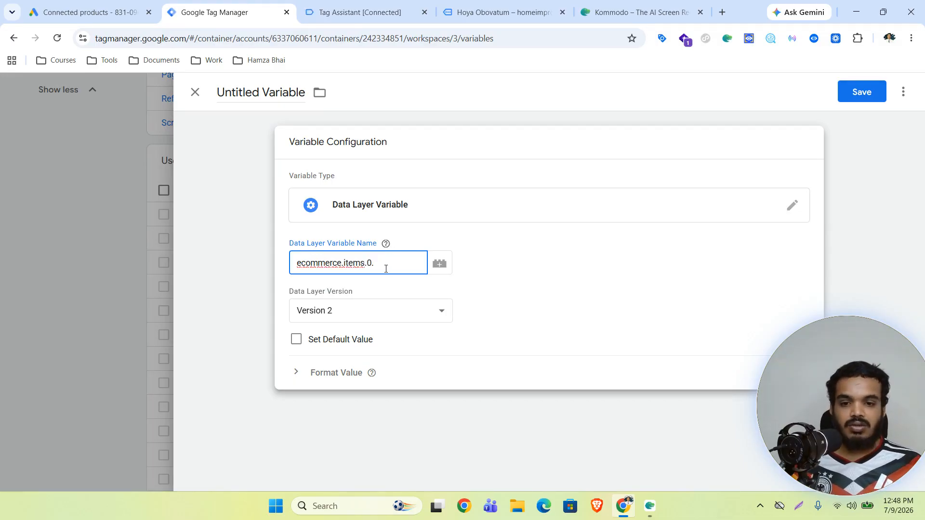
Step: Copy the price key from Tag Assistant and complete the data layer variable name as "ecommerce.items.0.price"
click(337, 15)
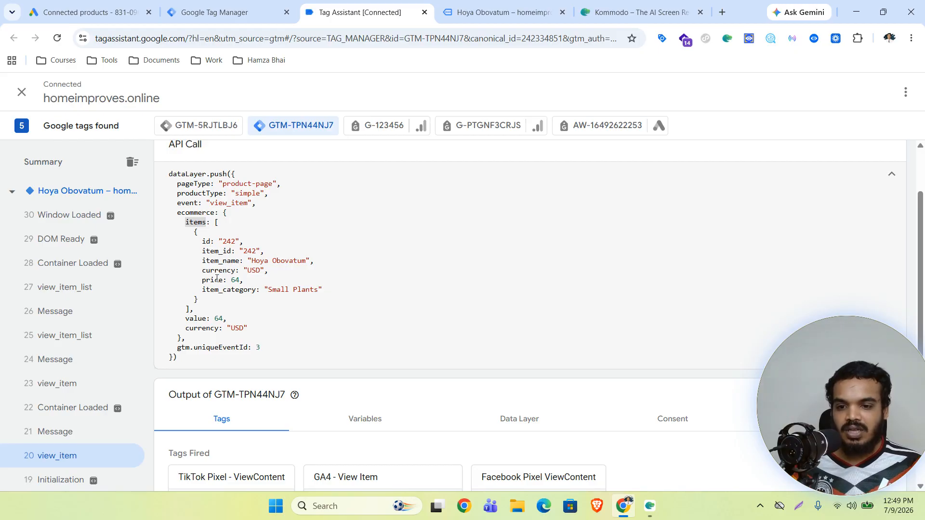
double_click(217, 279)
key(ctrl+c)
key(ctrl+shift+Tab)
key(ctrl+v)
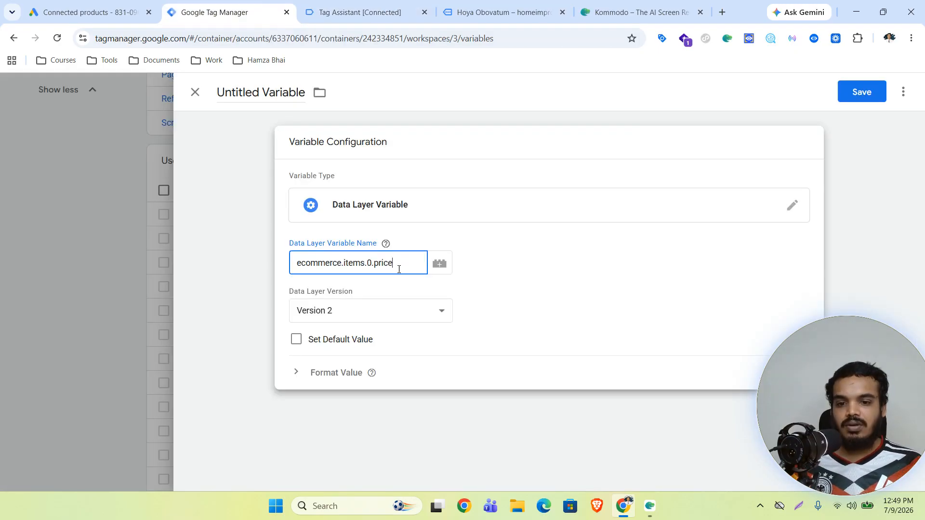
Step: Name the price variable "price || G Ads" and save it
triple_click(268, 91)
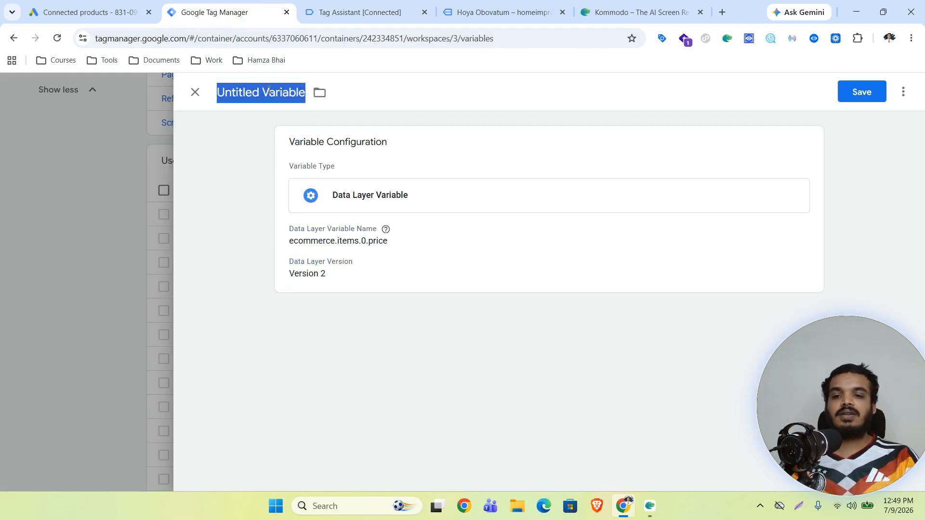
text(price || G)
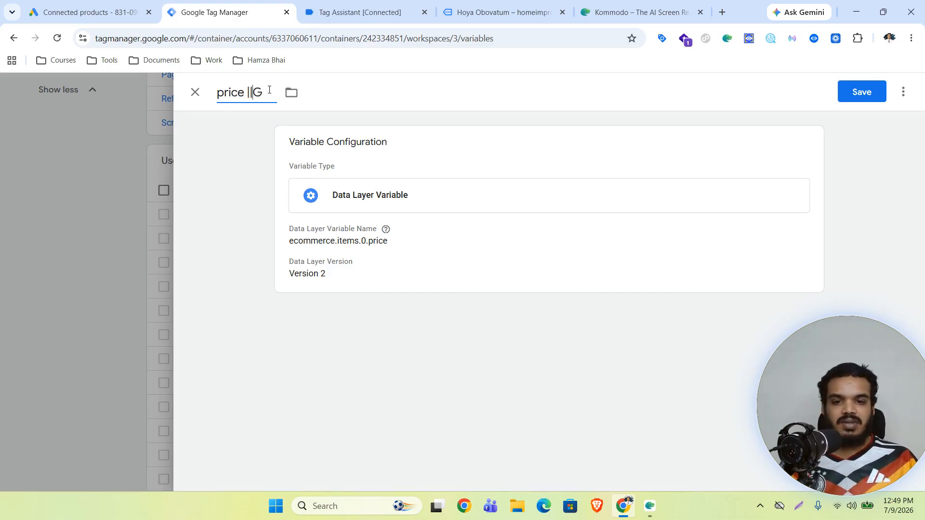
key(Right)
text(Ads)
click(872, 92)
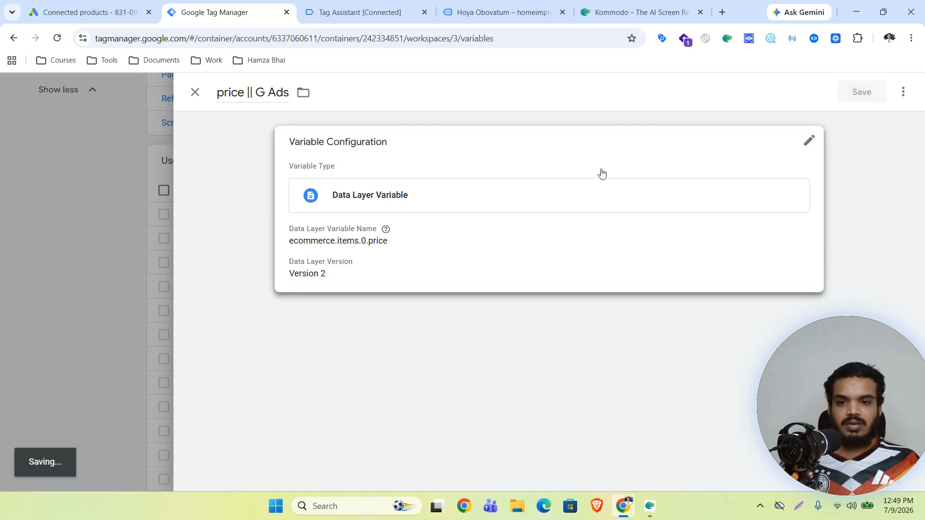
Step: Copy the ecommerce key from Tag Assistant and enter "ecommerce." as the name in another new Data Layer Variable
click(350, 5)
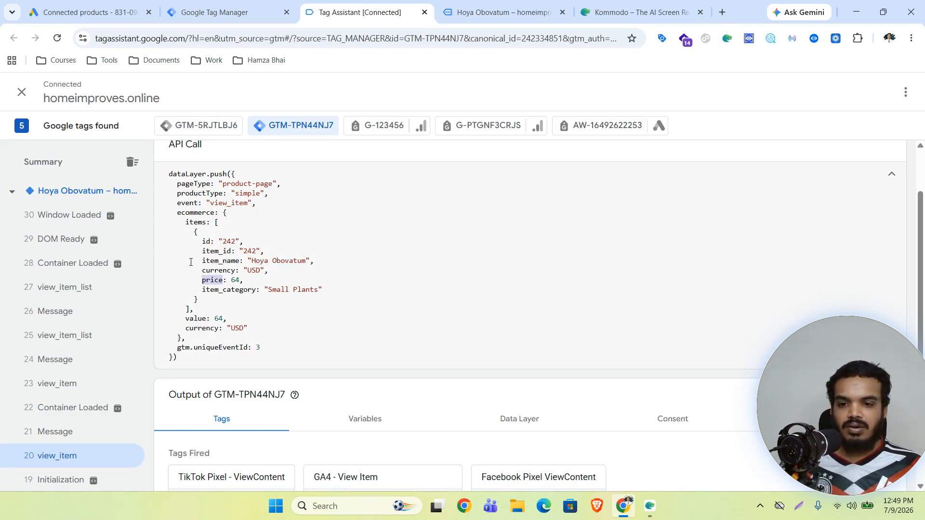
double_click(192, 212)
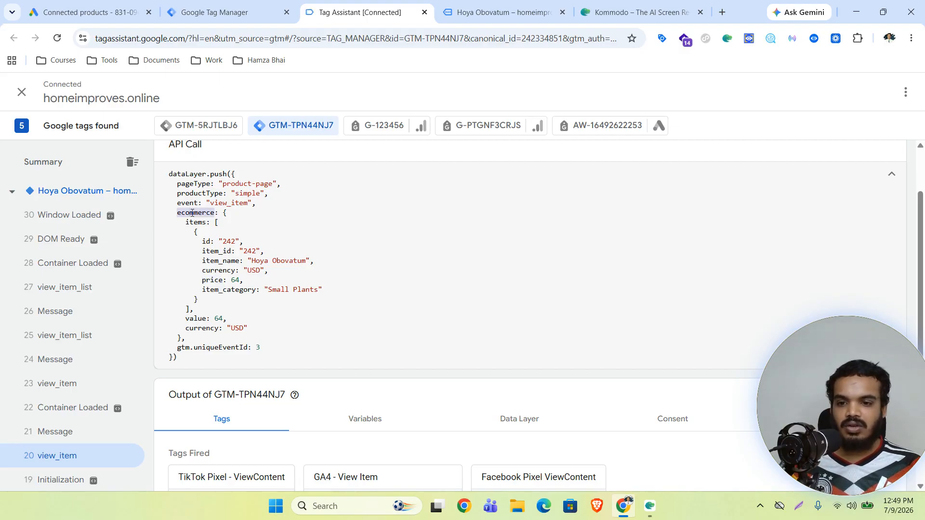
key(ctrl+shift+Tab)
scroll(584, 295, down, 3)
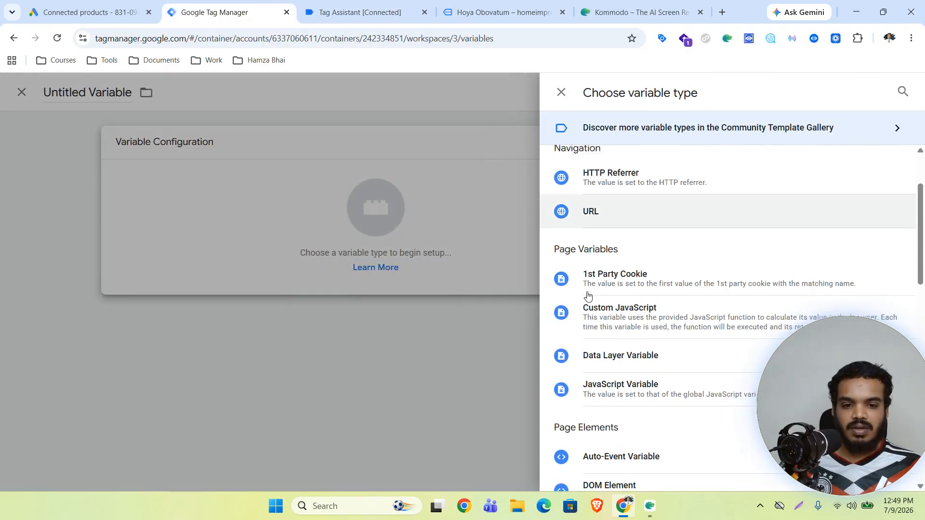
click(602, 332)
click(357, 262)
key(ctrl+v)
text(.)
Step: Copy the order-level currency key from Tag Assistant and complete the data layer variable name as "ecommerce.currency"
key(ctrl+Tab)
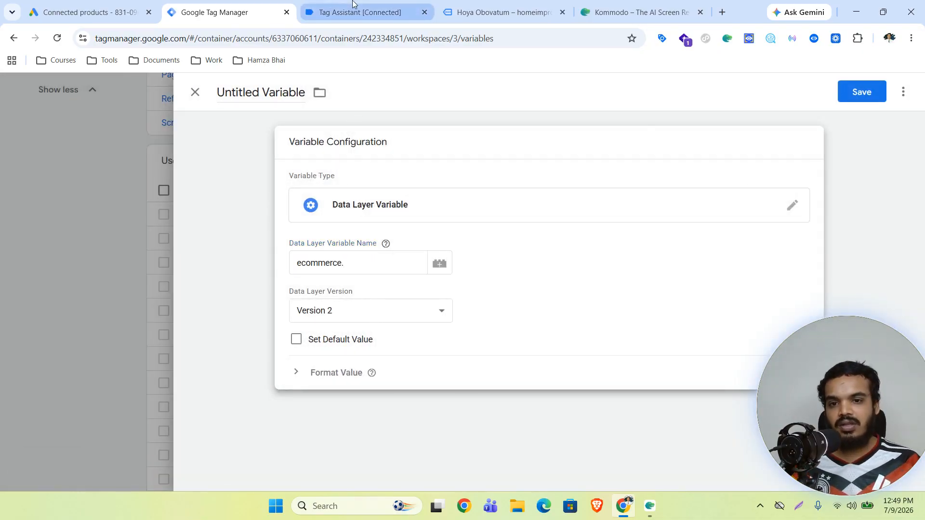
double_click(192, 332)
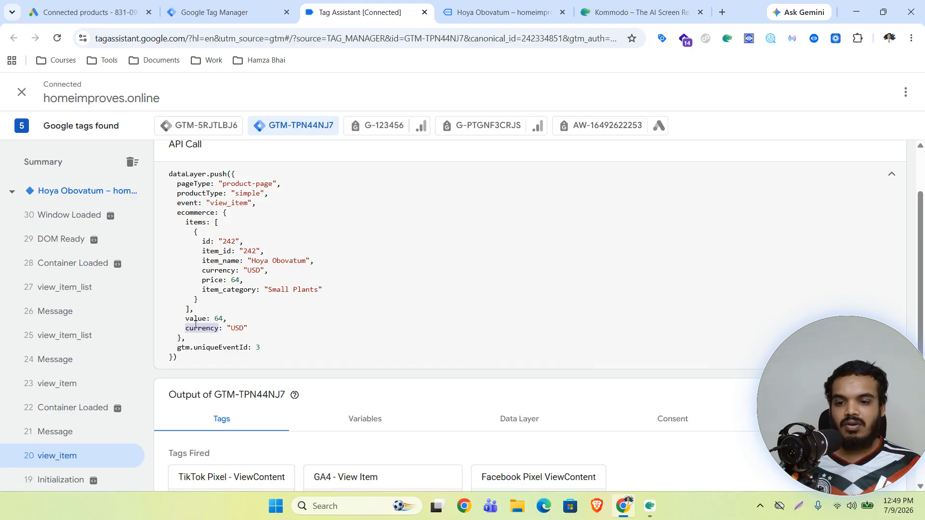
key(ctrl+shift+Tab)
click(384, 267)
key(ctrl+v)
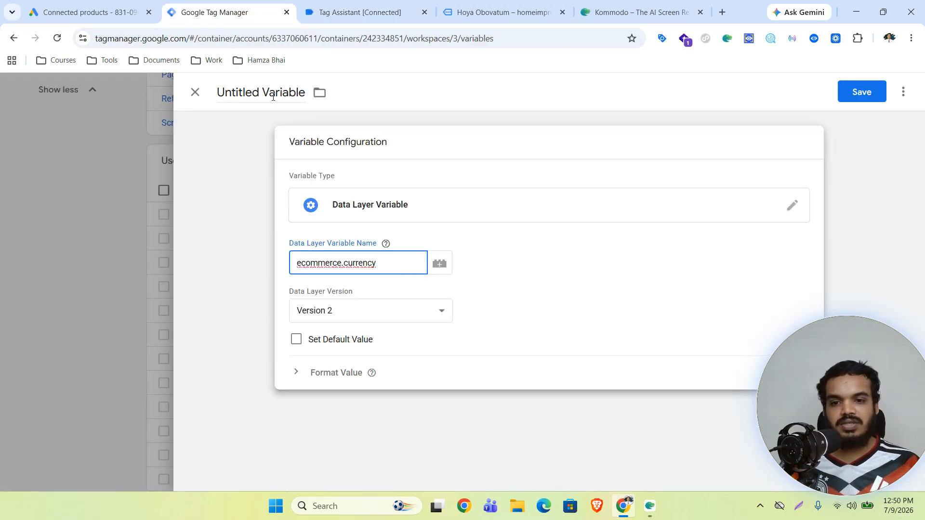
Step: Name the currency variable "Currency || G Ads" and save it
click(273, 96)
text(Currency)
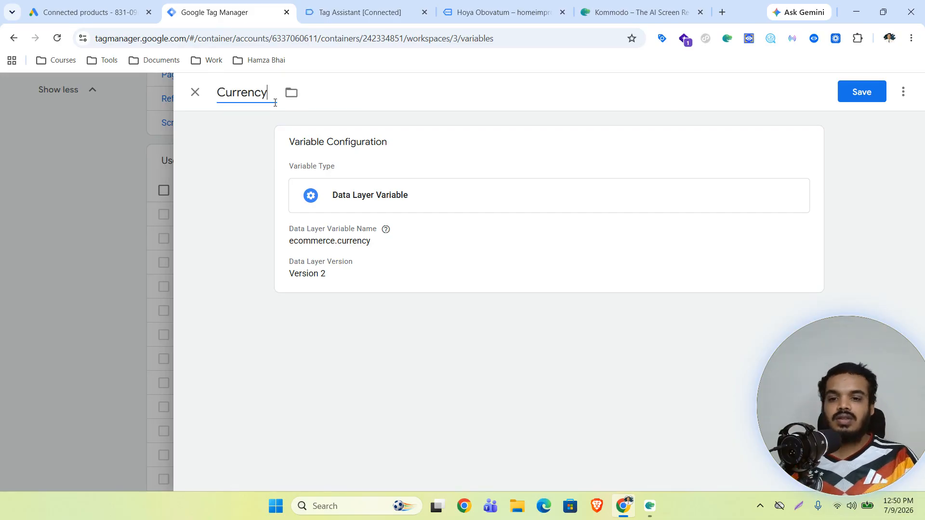
text( || A)
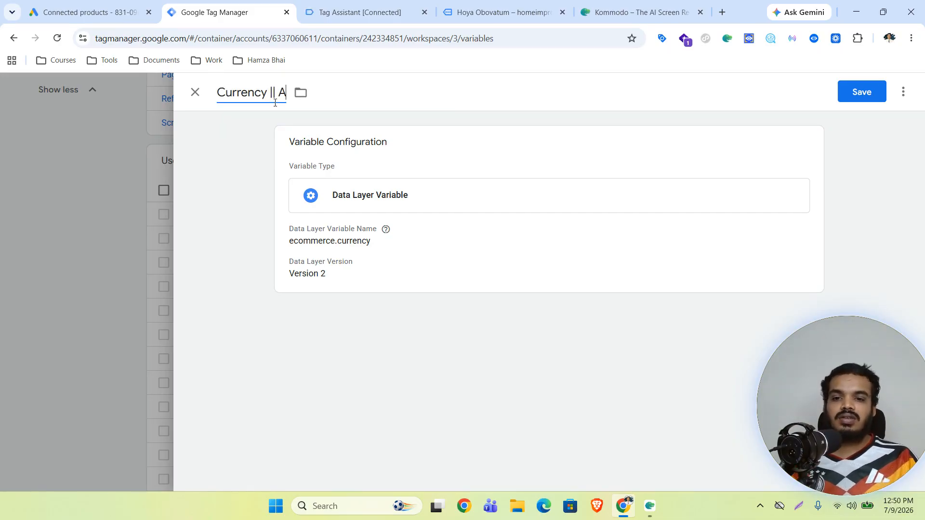
key(BackSpace)
text(G Ads)
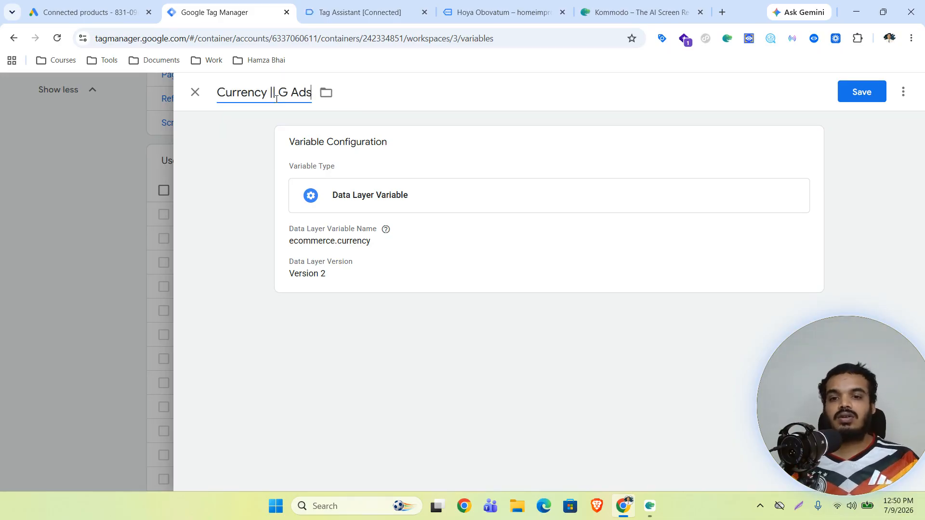
click(862, 92)
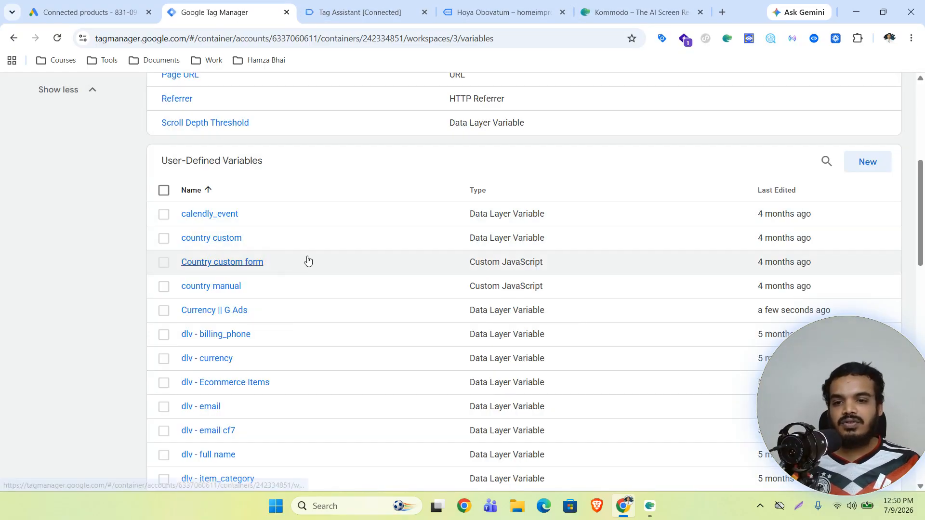
Step: Start another user-defined variable and set its type to Data Layer Variable
click(870, 162)
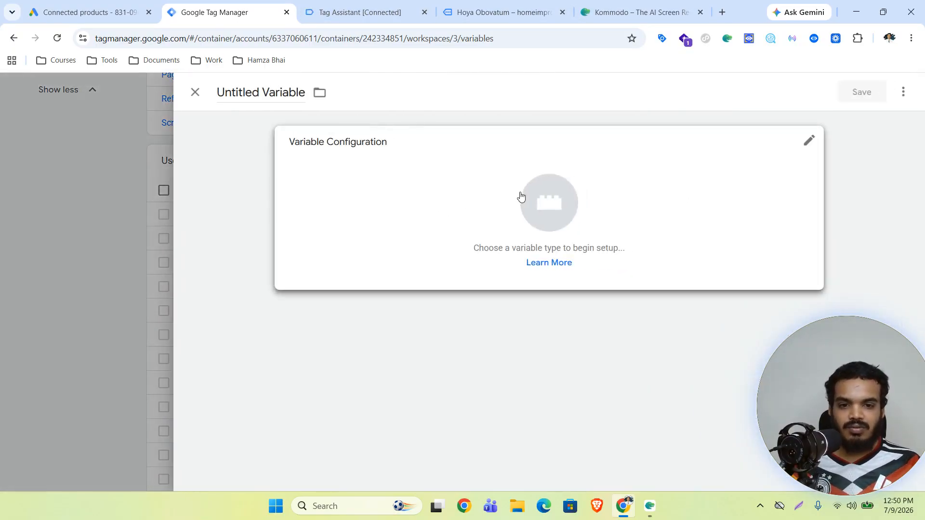
click(520, 197)
scroll(639, 350, down, 4)
click(645, 267)
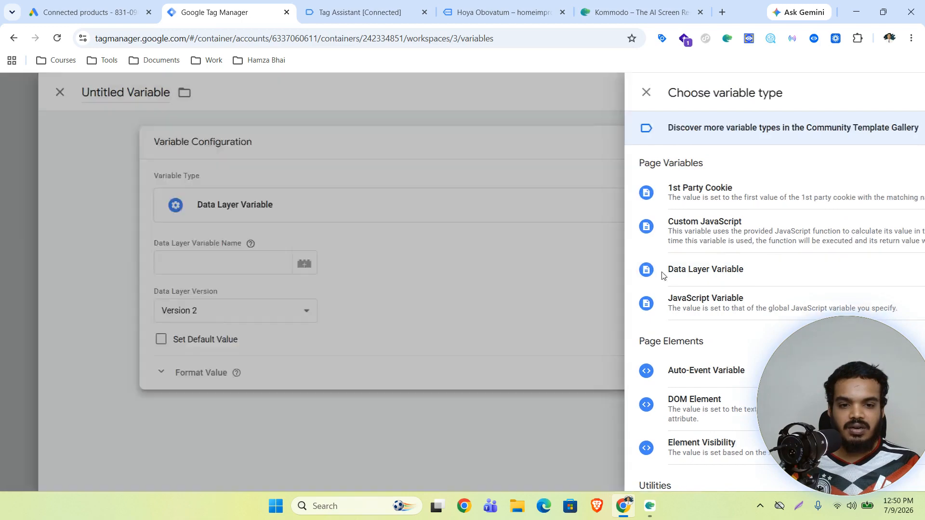
Step: Copy the ecommerce key from Tag Assistant and complete the new data layer variable name as "ecommerce.value"
click(355, 266)
click(360, 12)
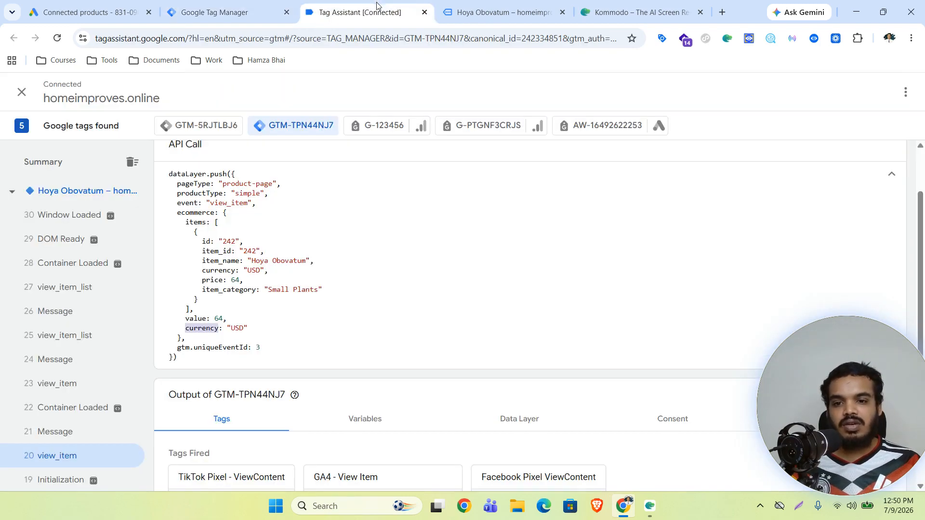
double_click(196, 213)
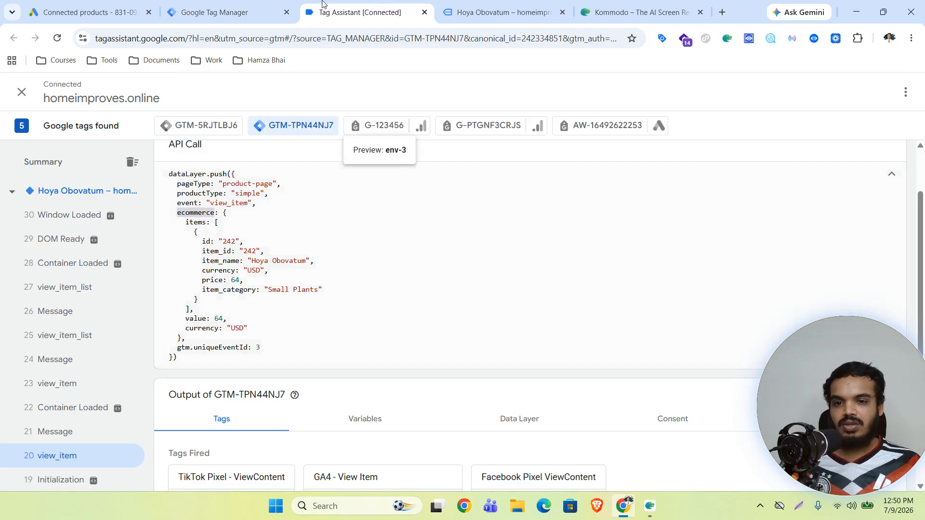
key(ctrl+shift+Tab)
key(ctrl+v)
text(.value)
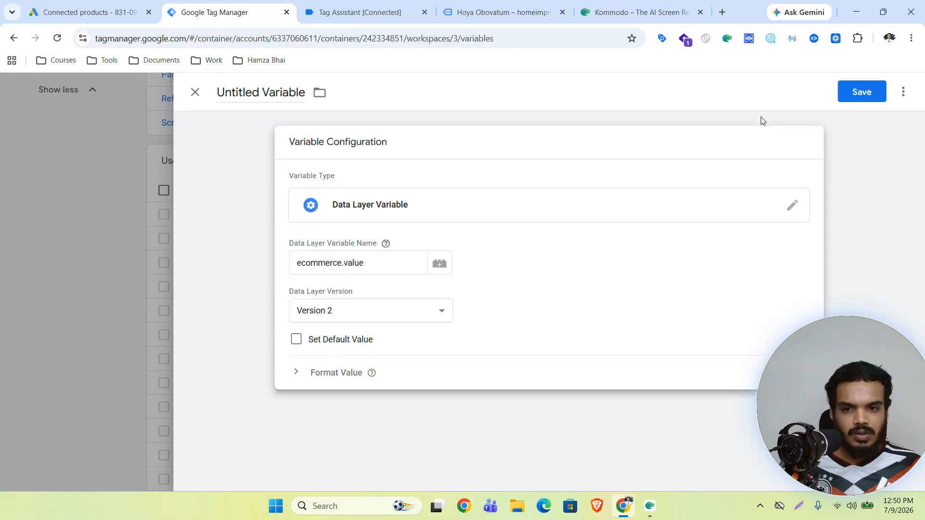
Step: Name the value variable "Value || G Ads" and save it
click(275, 92)
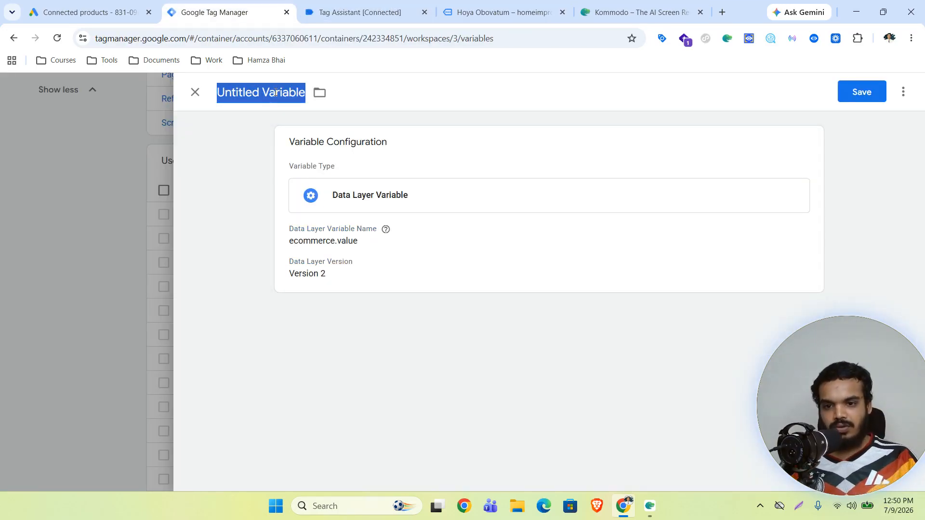
text(Value)
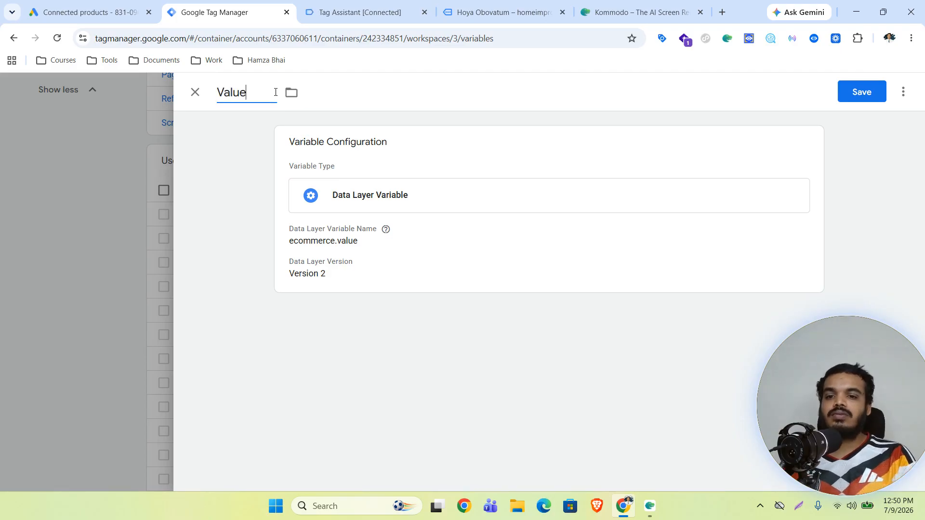
text( || G Ads)
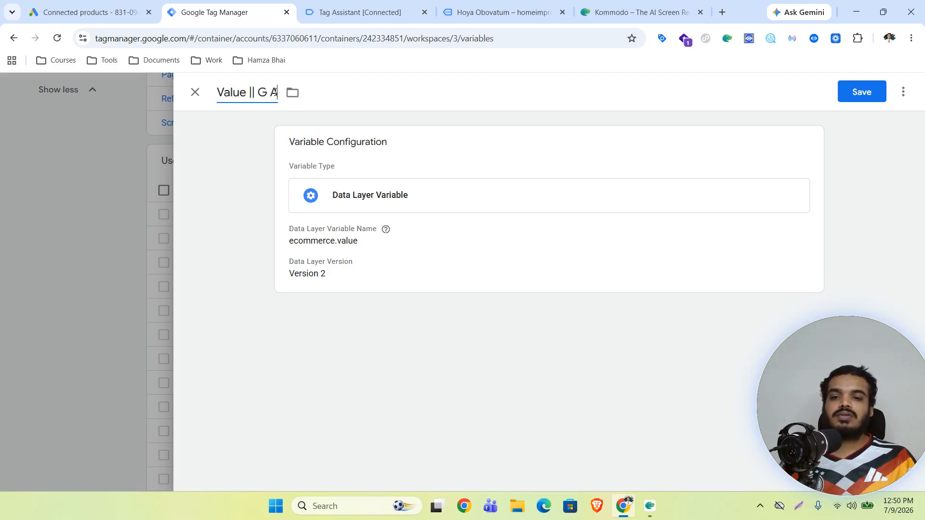
click(861, 91)
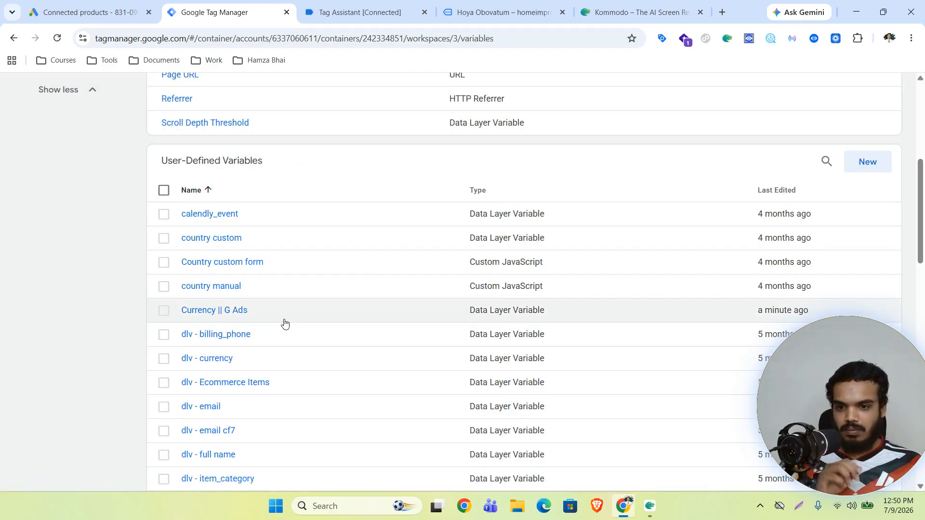
Step: Open the workspace's triggers list and check the existing triggers for a view_item event
scroll(283, 320, up, 4)
scroll(245, 321, up, 1)
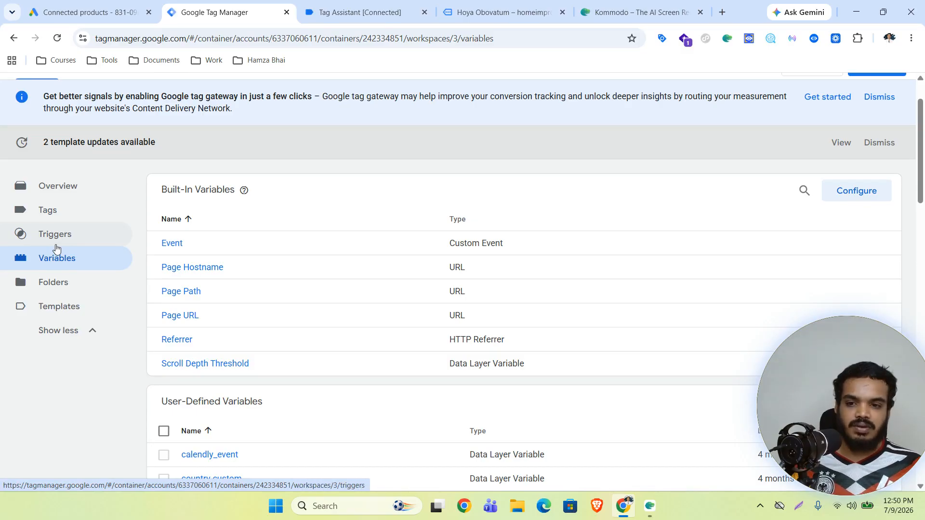
click(56, 236)
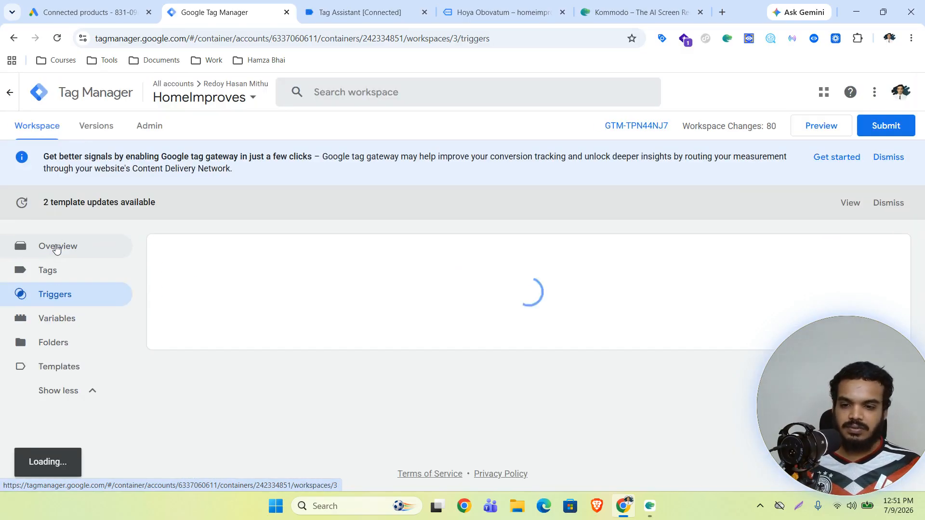
scroll(269, 408, down, 4)
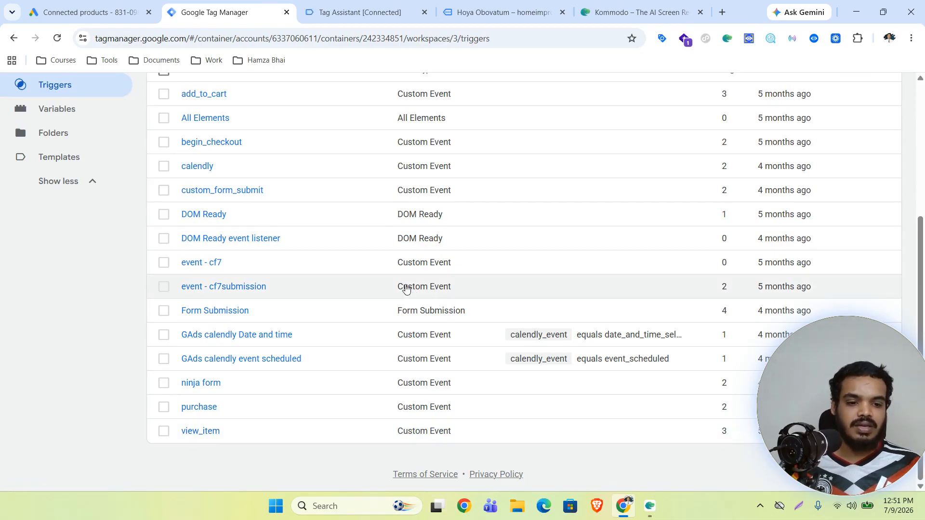
scroll(530, 274, up, 4)
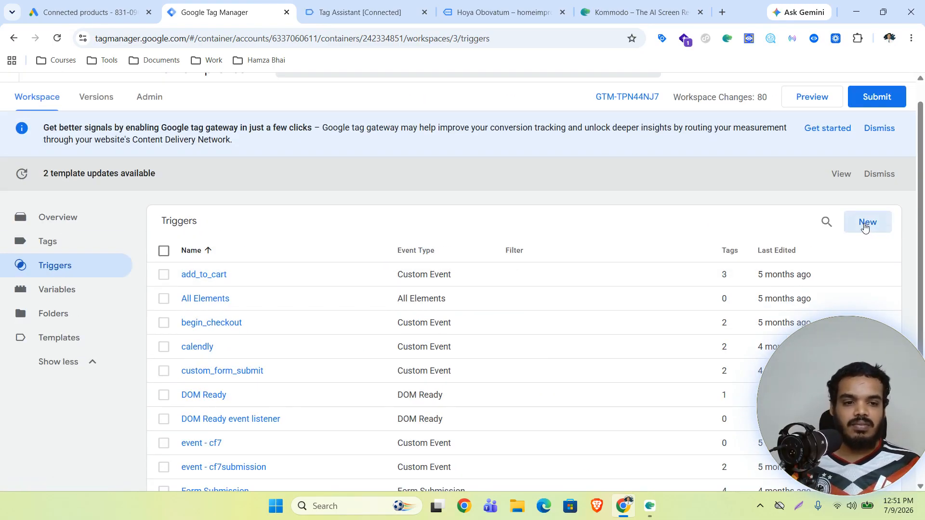
Step: Start a new trigger and set its type to Custom Event
click(865, 224)
click(472, 205)
scroll(620, 267, down, 5)
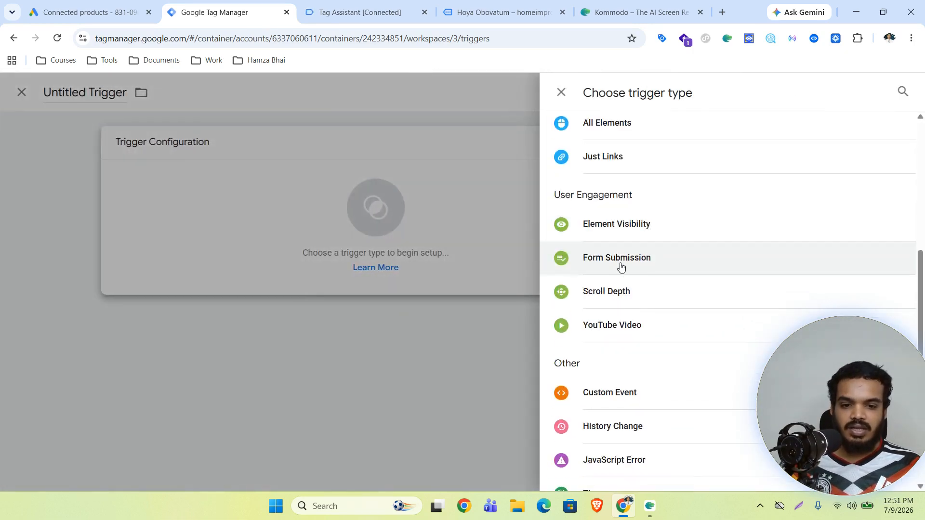
click(598, 406)
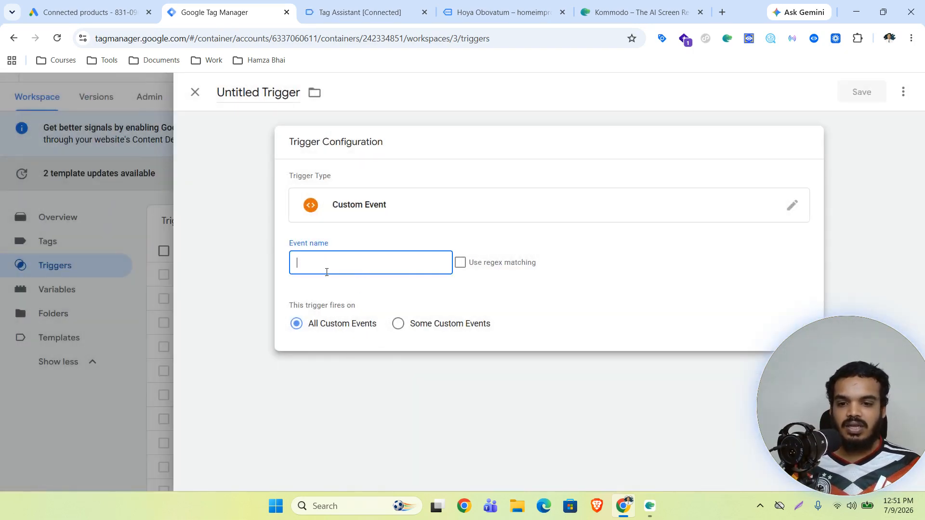
click(328, 269)
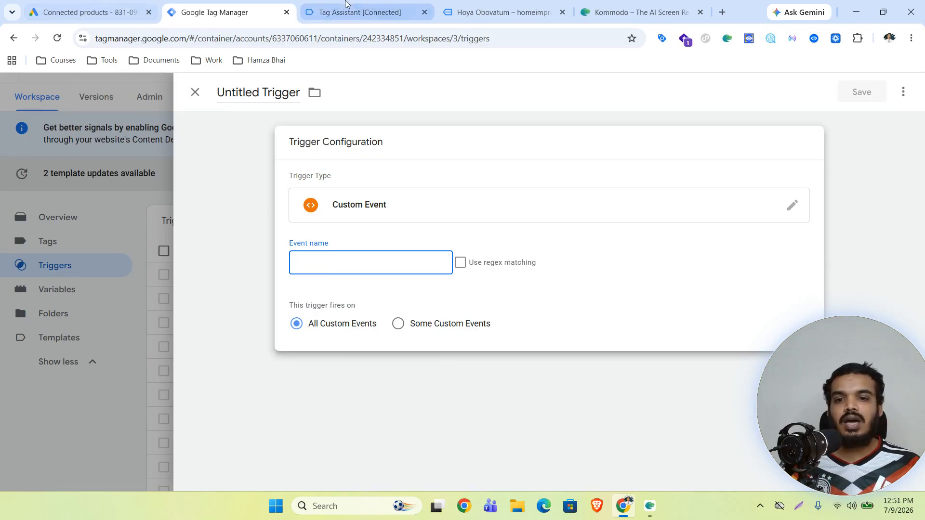
Step: Copy the view_item event name from Tag Assistant into the new trigger's event name, and discard the unsaved trigger
click(355, 5)
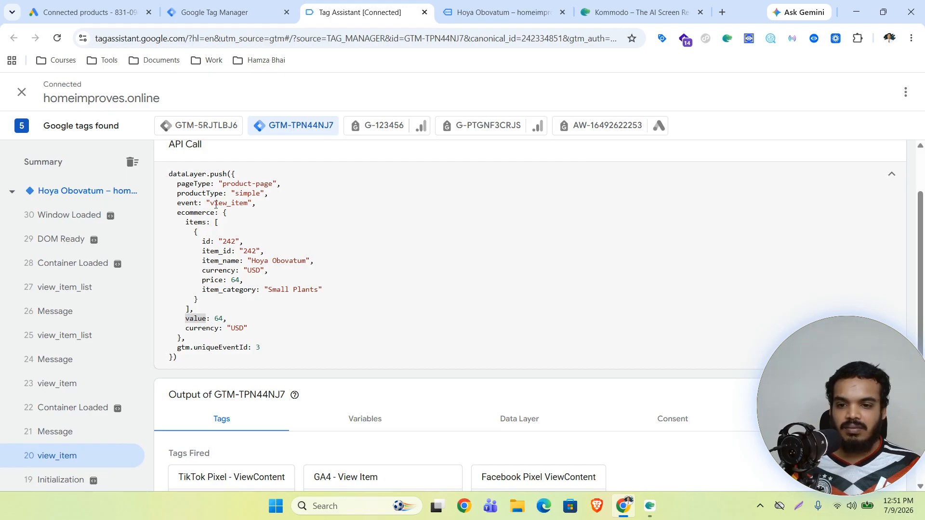
drag(210, 203, 247, 205)
key(ctrl+c)
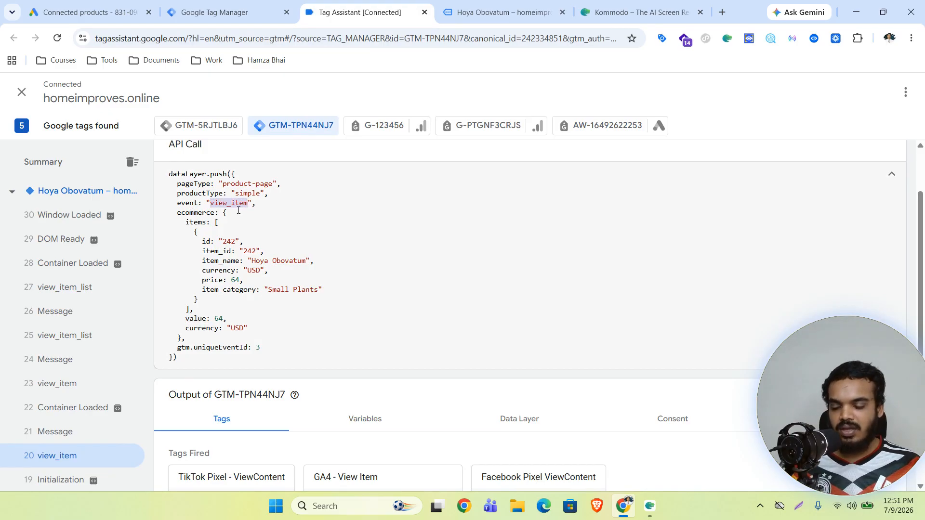
click(243, 13)
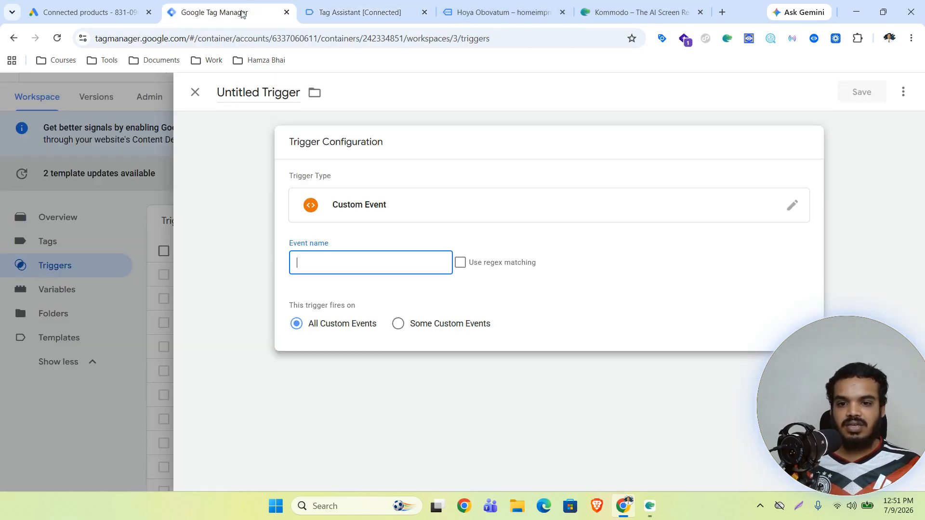
key(ctrl+v)
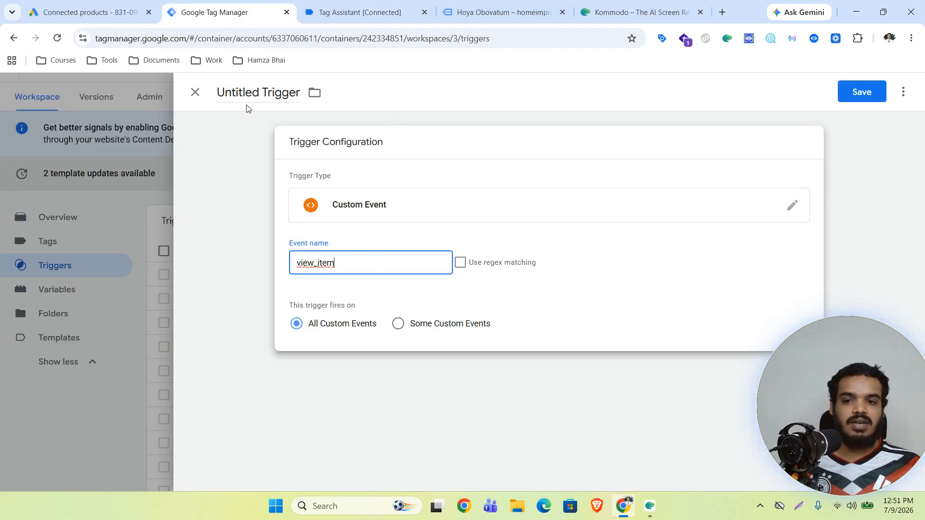
click(195, 92)
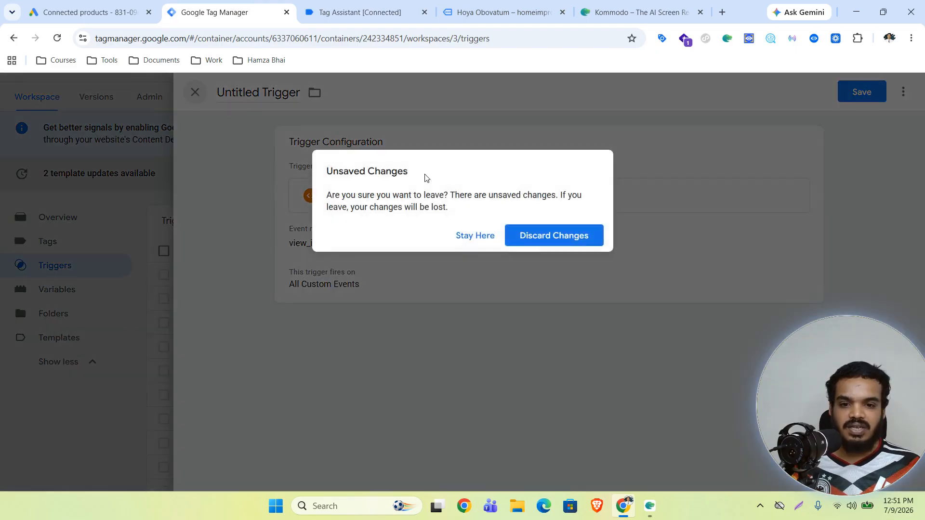
click(553, 234)
Step: Inspect the existing view_item trigger's configuration, find "view_item" on the page, and close the trigger
click(202, 438)
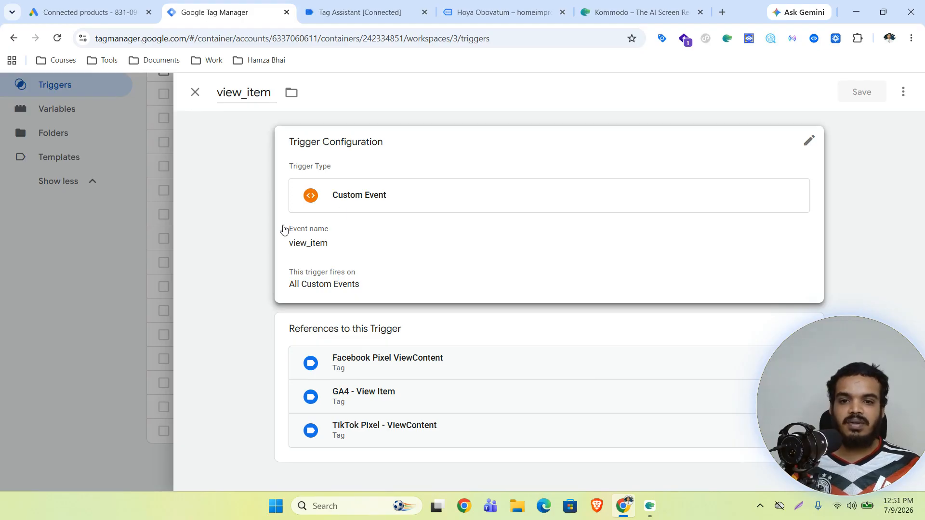
key(ctrl+f)
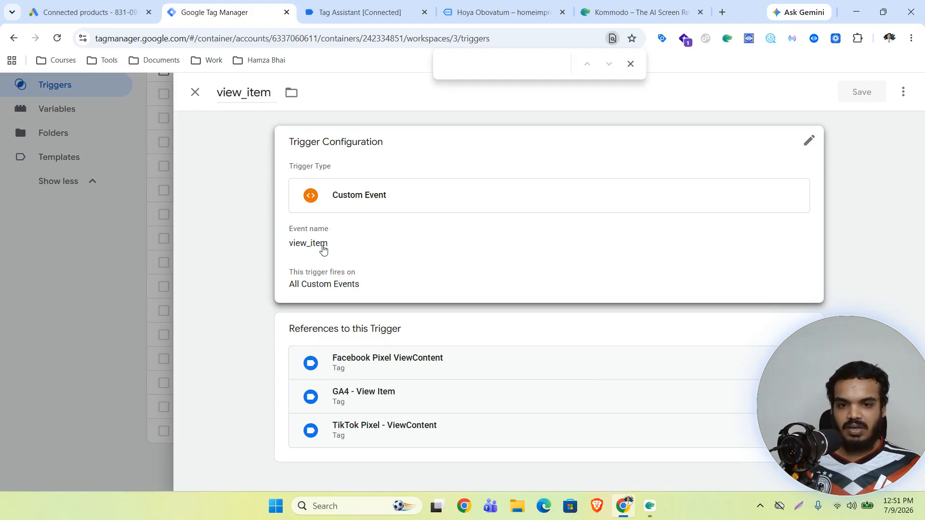
key(ctrl+v)
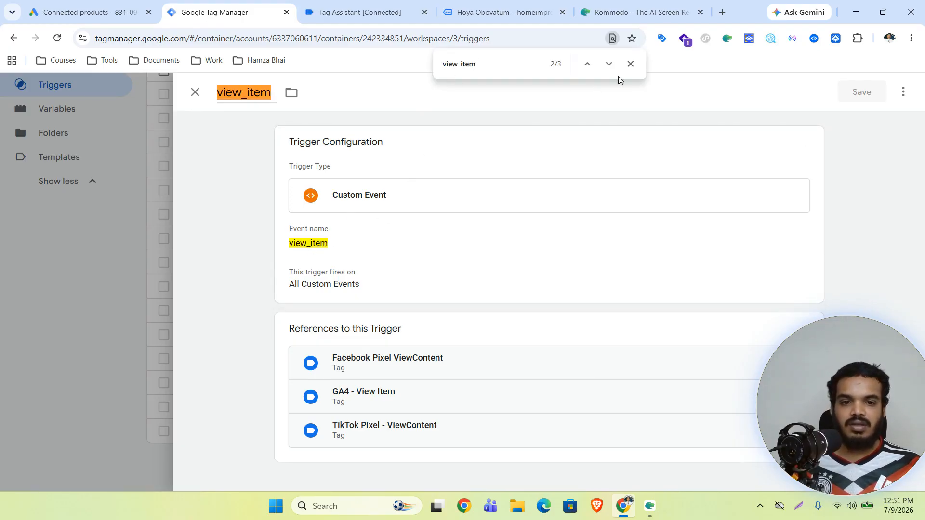
click(631, 63)
click(194, 92)
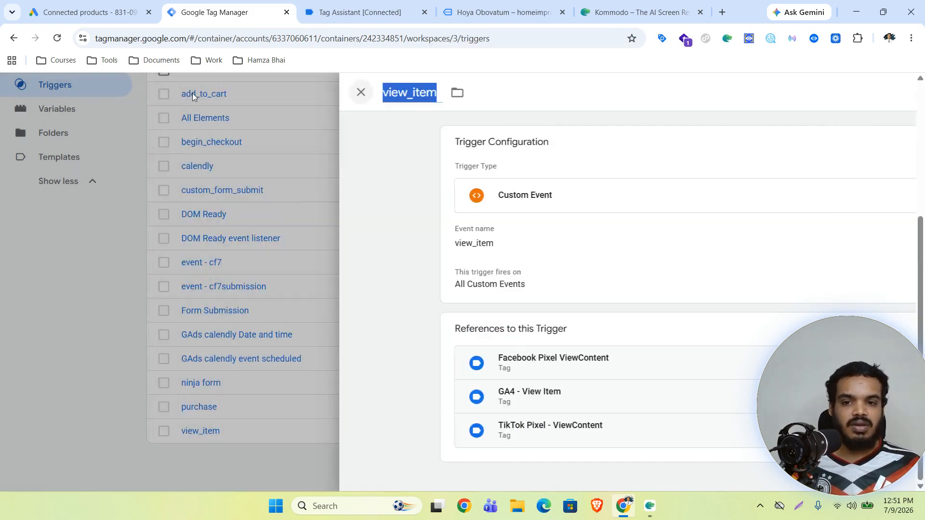
Step: Start a new tag and set its type to Google Ads Conversion Tracking
scroll(91, 296, up, 4)
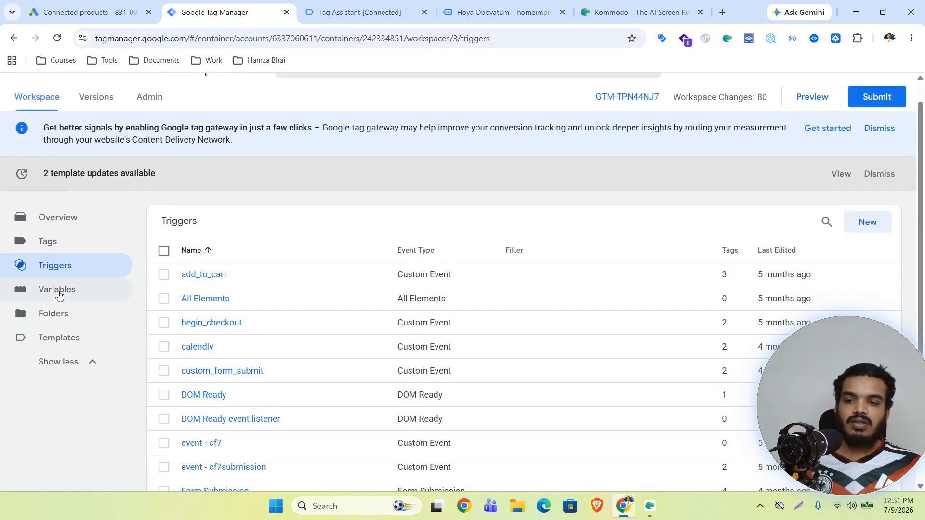
click(60, 254)
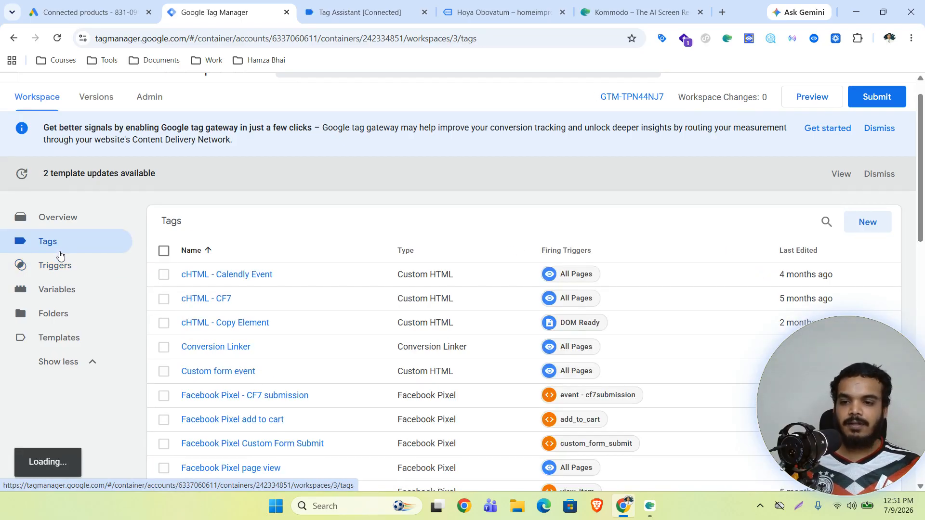
click(881, 223)
click(509, 204)
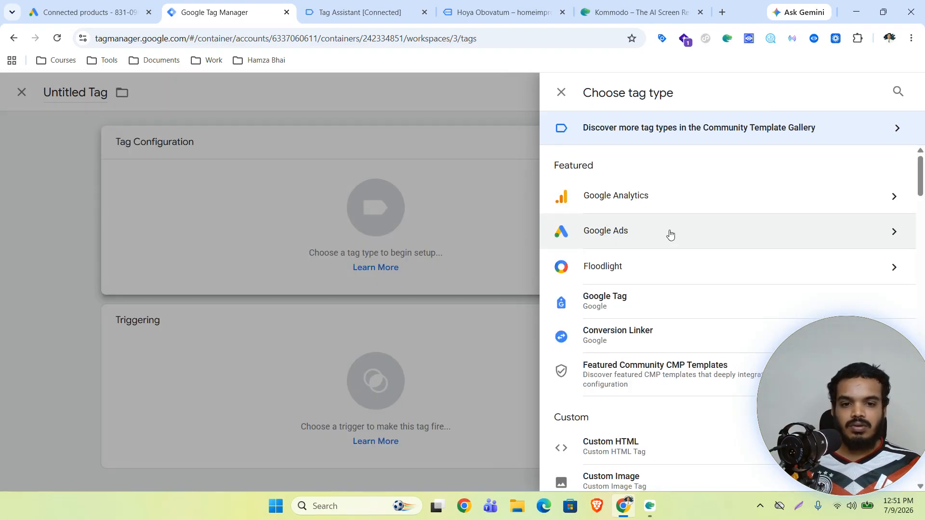
click(660, 233)
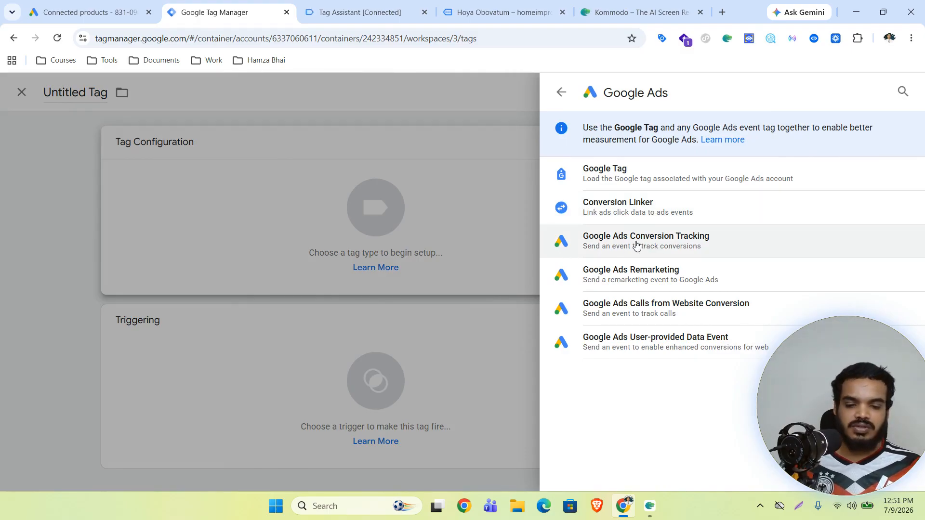
click(636, 246)
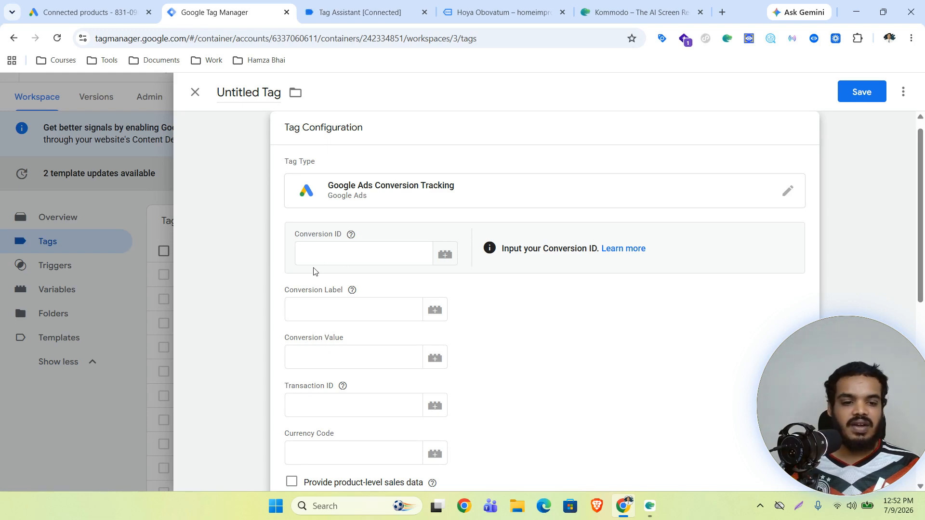
Step: Switch to Google Ads, leave the Google tag settings, and start a new conversion action from the conversions summary
mouse_move(85, 3)
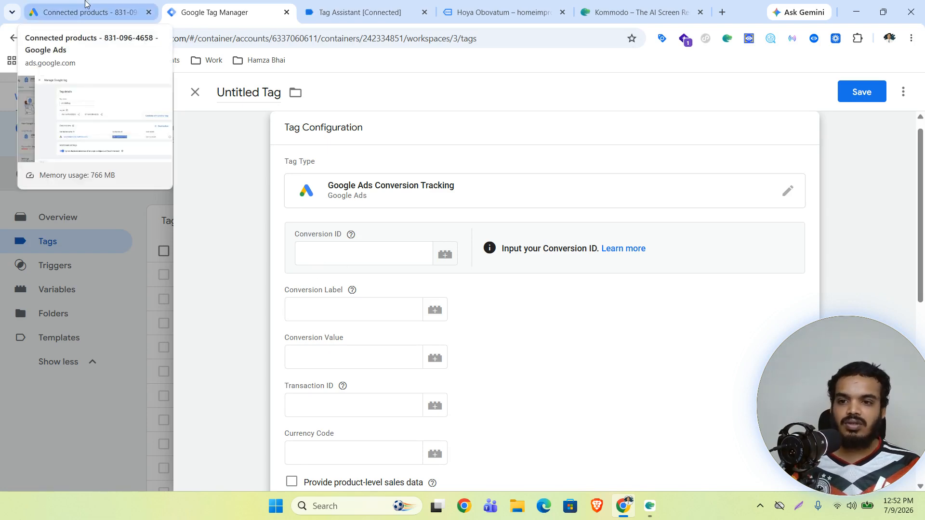
click(85, 4)
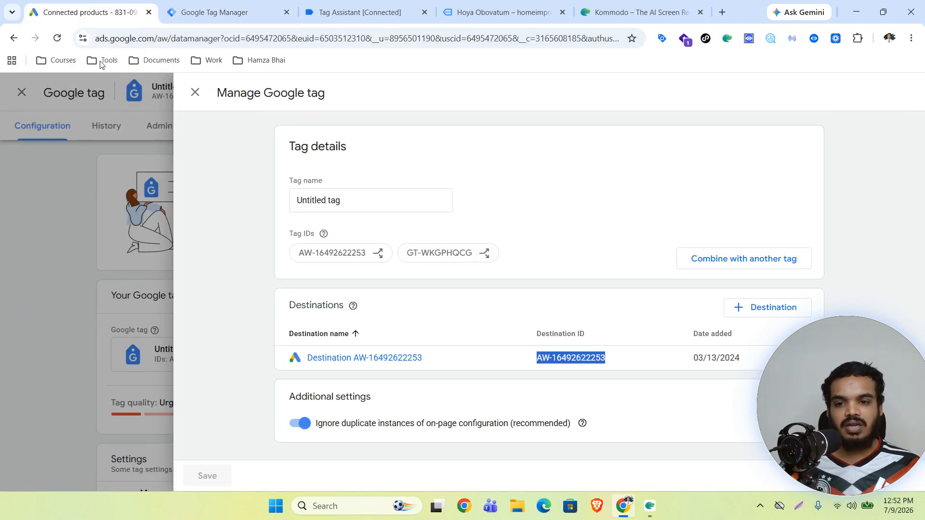
click(194, 92)
click(42, 351)
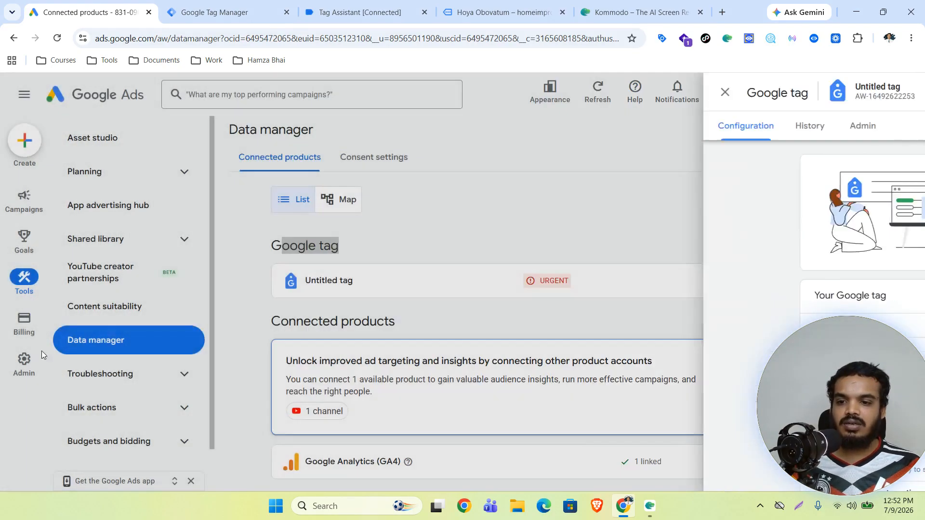
mouse_move(29, 241)
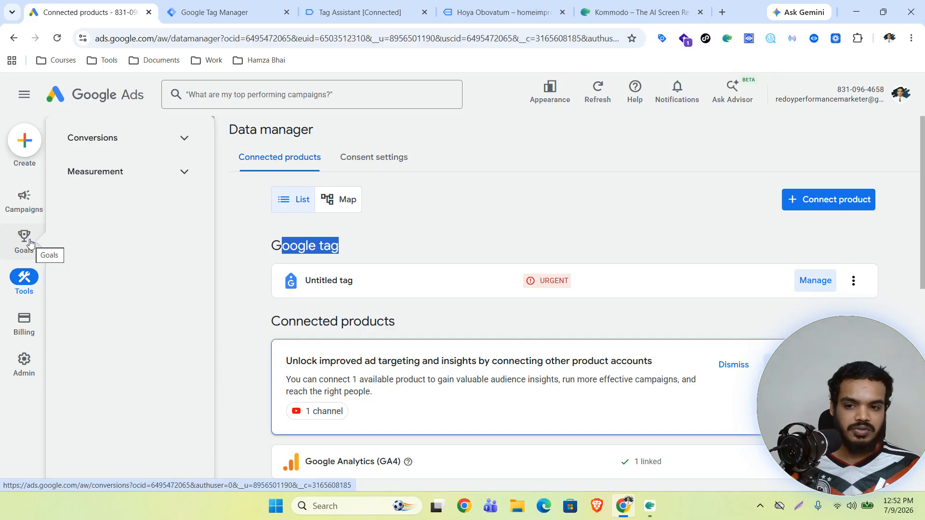
click(29, 241)
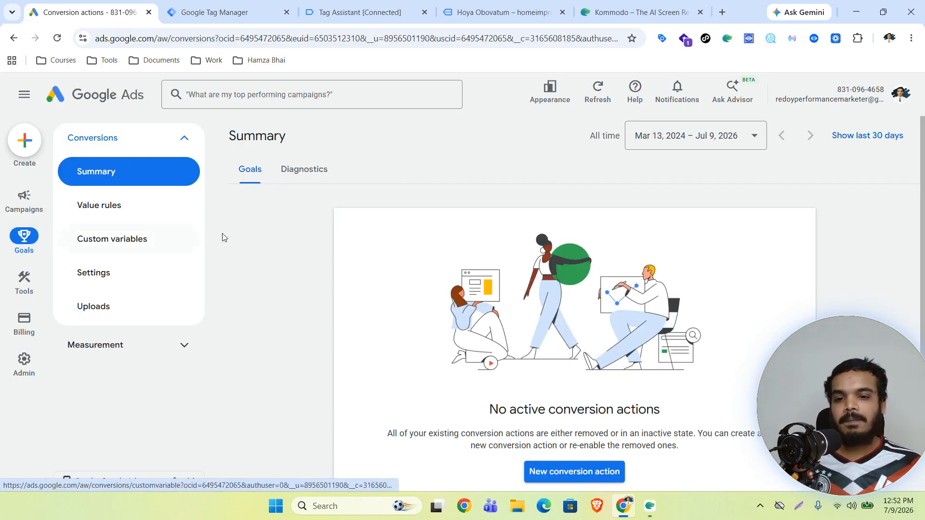
scroll(518, 283, down, 2)
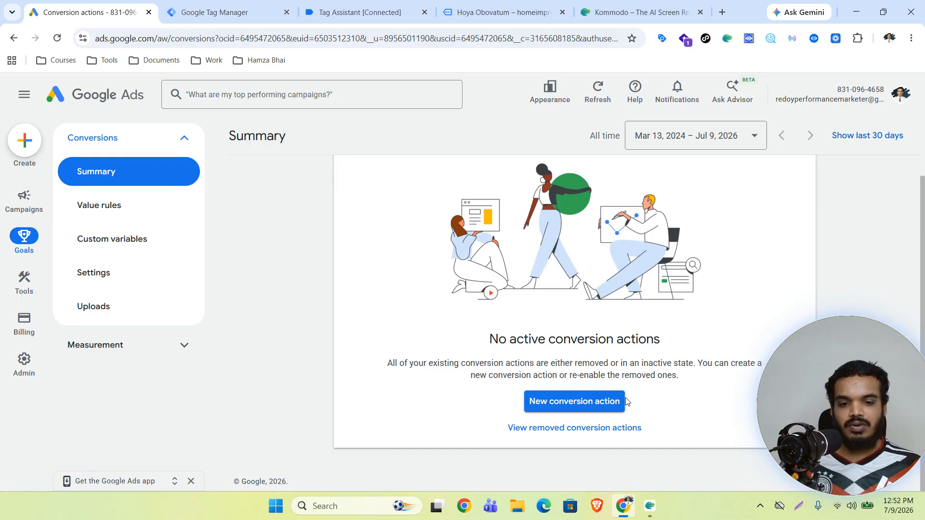
click(567, 409)
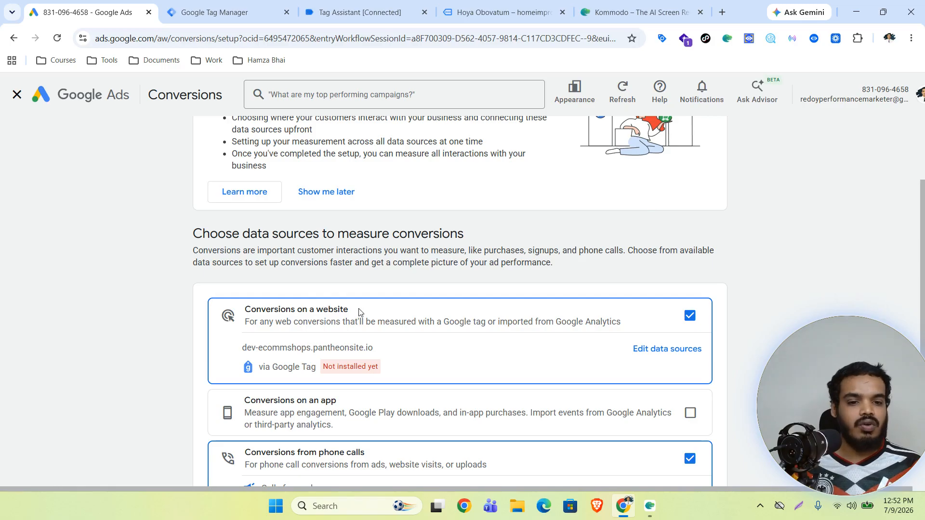
Step: Exclude phone calls from the conversion data sources, keeping website conversions, and continue to the category selection
scroll(648, 315, down, 3)
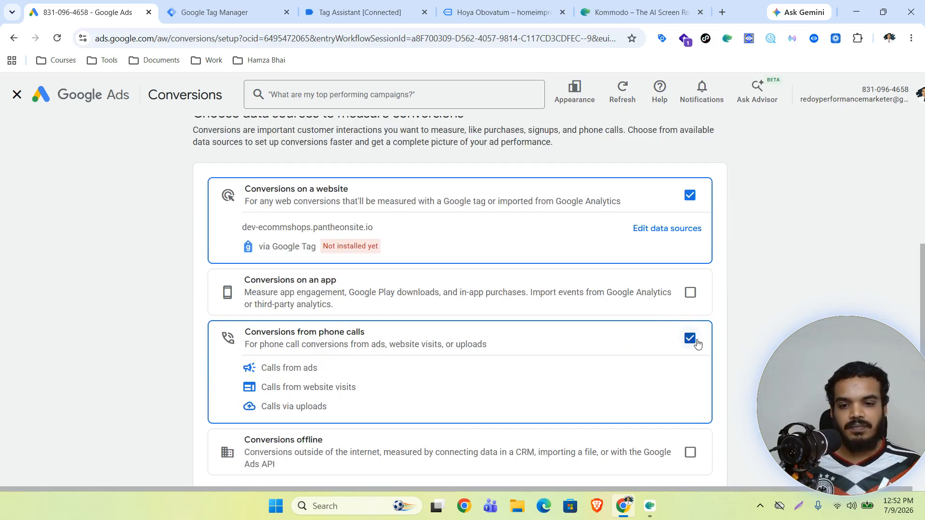
click(697, 343)
scroll(697, 344, down, 2)
click(233, 436)
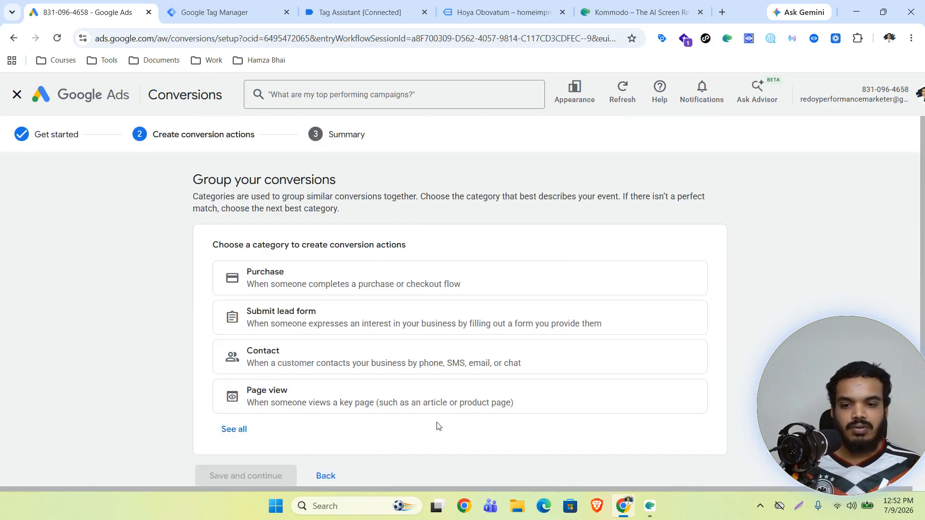
Step: Choose the Page view category from the full category list and set the conversion to be created manually with code
click(241, 429)
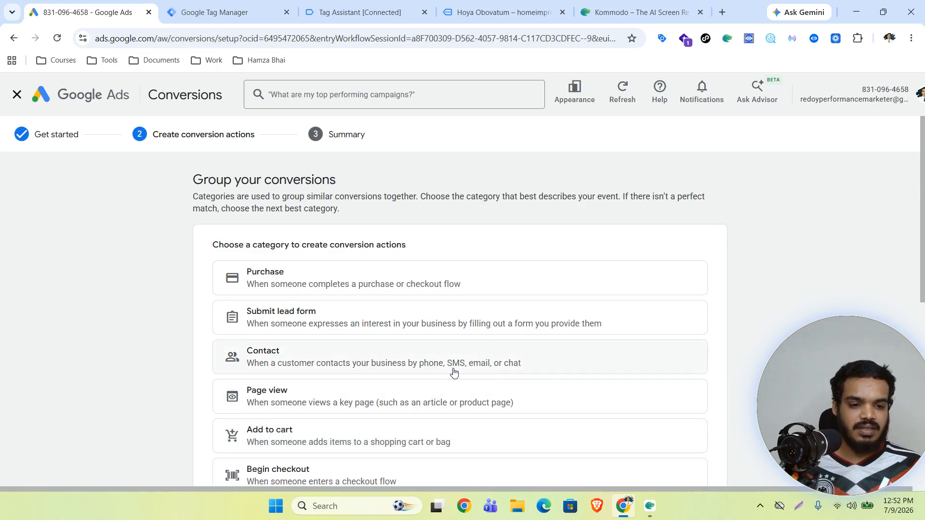
scroll(351, 337, down, 2)
scroll(352, 337, down, 3)
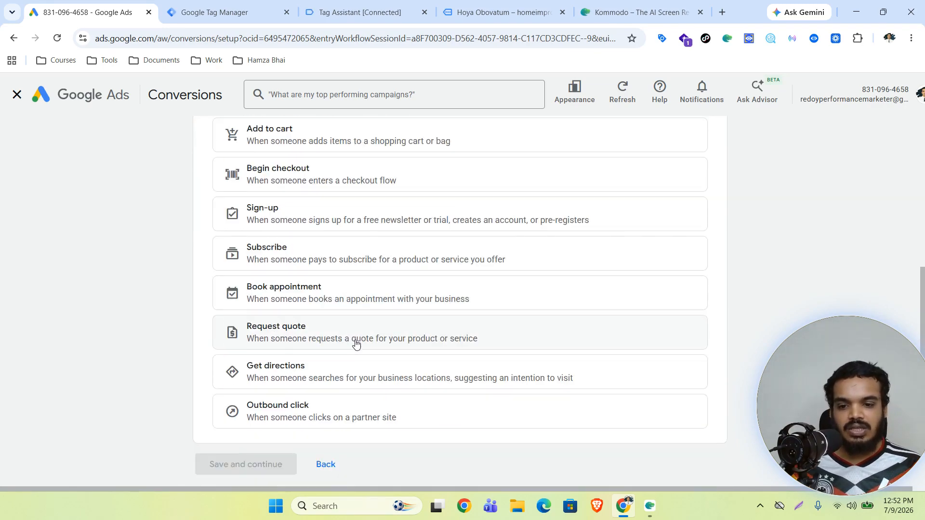
scroll(266, 367, up, 1)
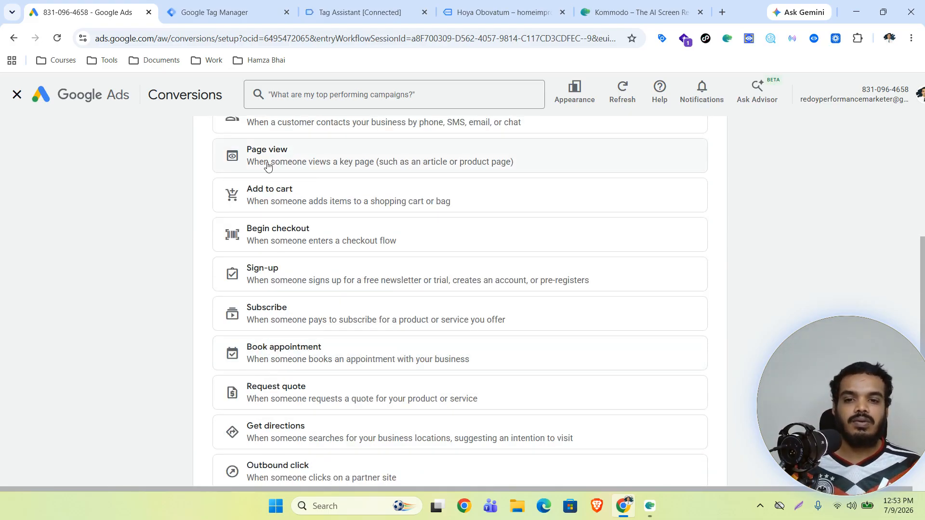
click(347, 155)
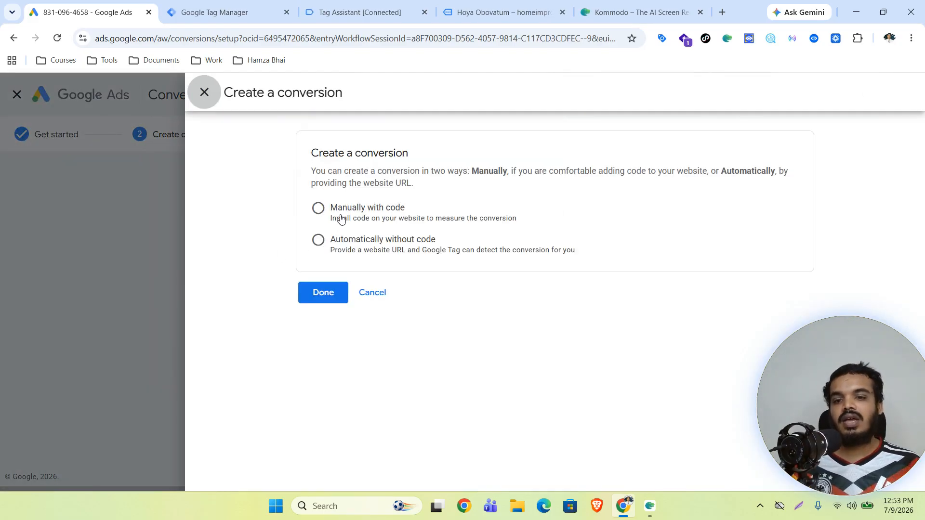
click(375, 213)
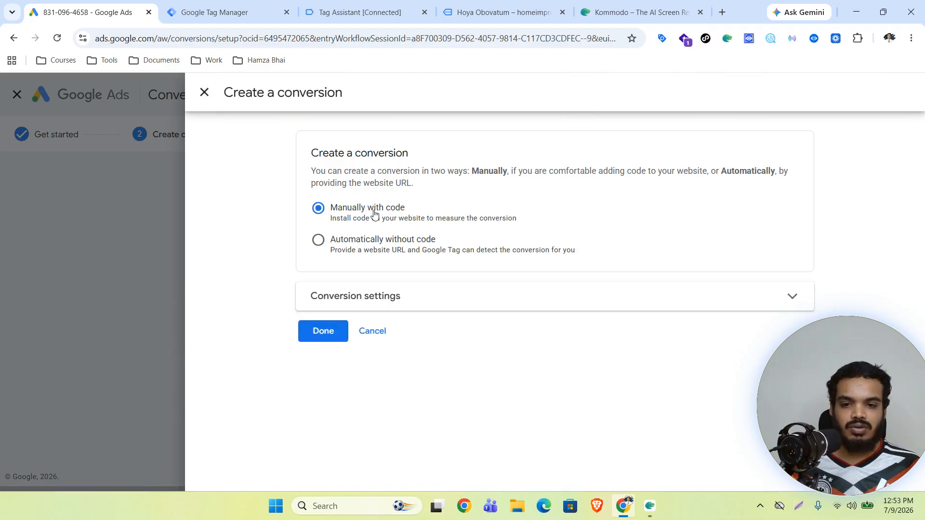
Step: Expand the conversion settings and rename the conversion to "View Item"
click(720, 300)
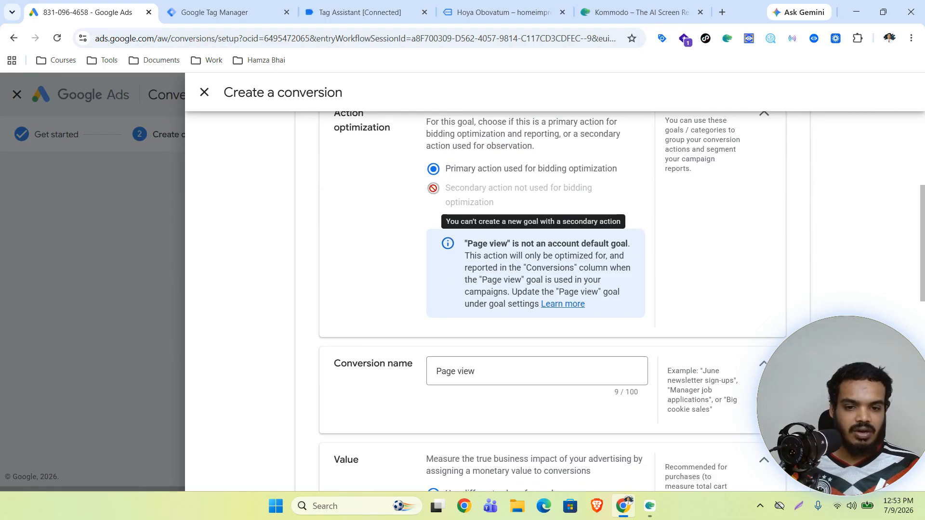
scroll(369, 310, down, 1)
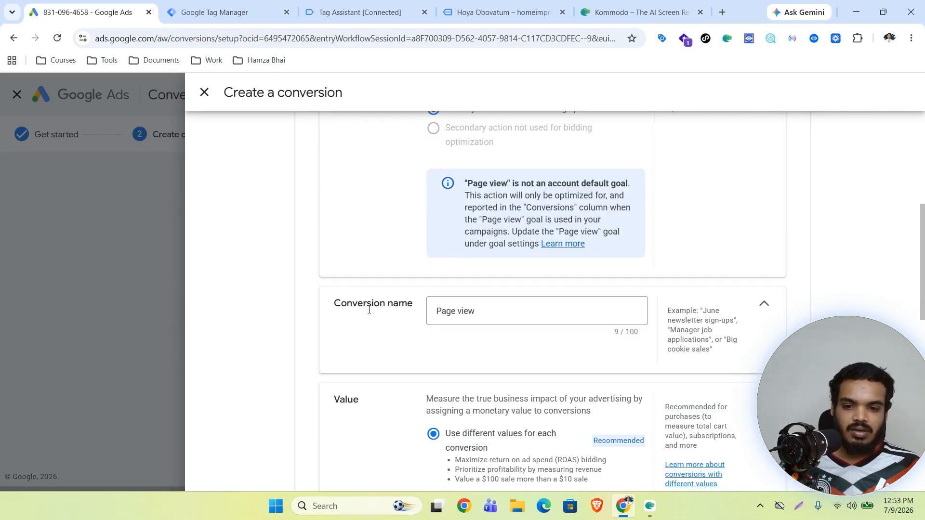
drag(336, 304, 414, 304)
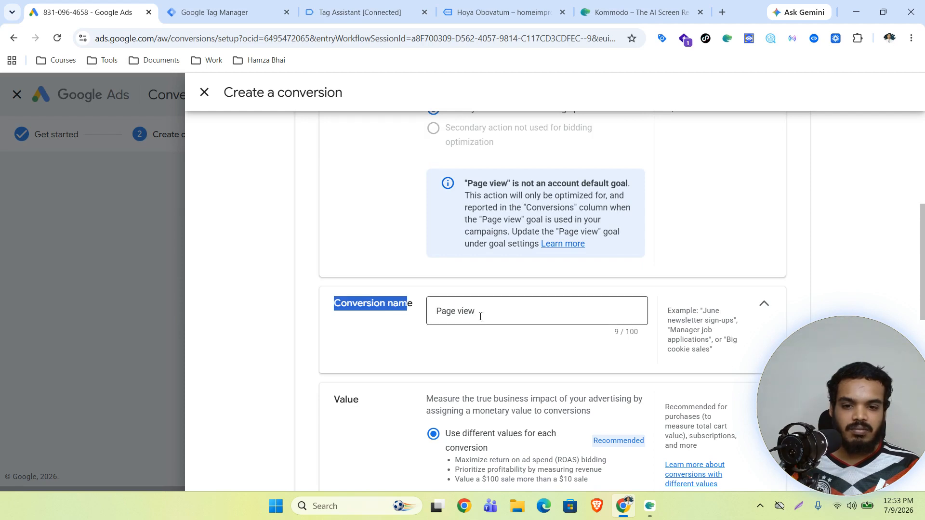
click(477, 313)
key(ctrl+a)
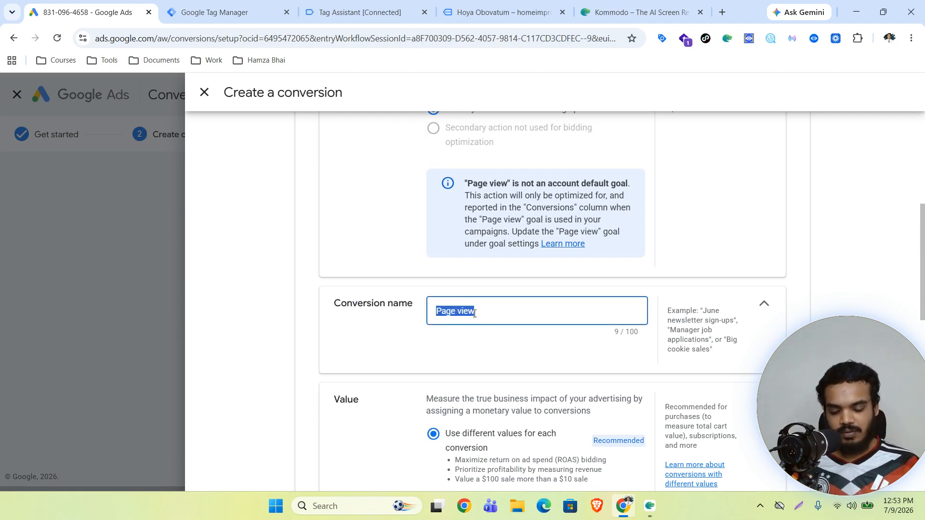
text(View Item)
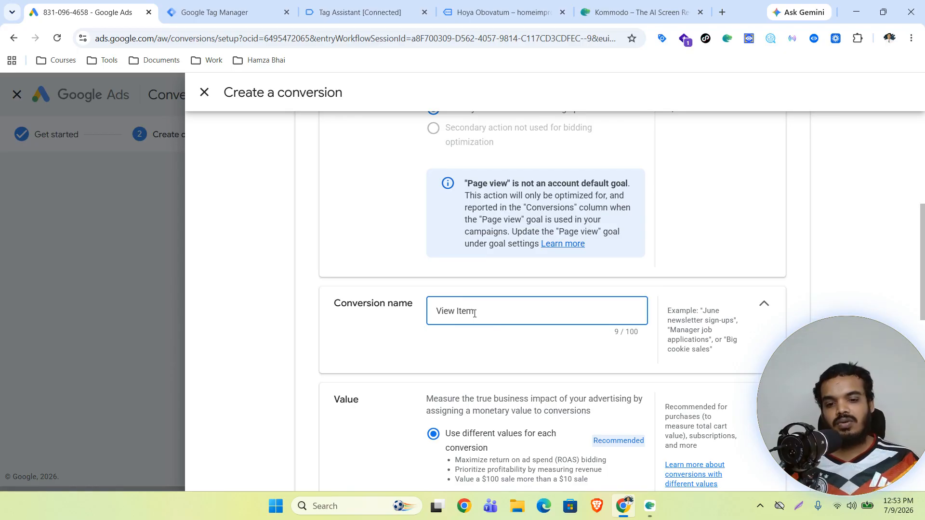
Step: Turn off enhanced conversions for this conversion action and finish its settings
scroll(477, 309, down, 3)
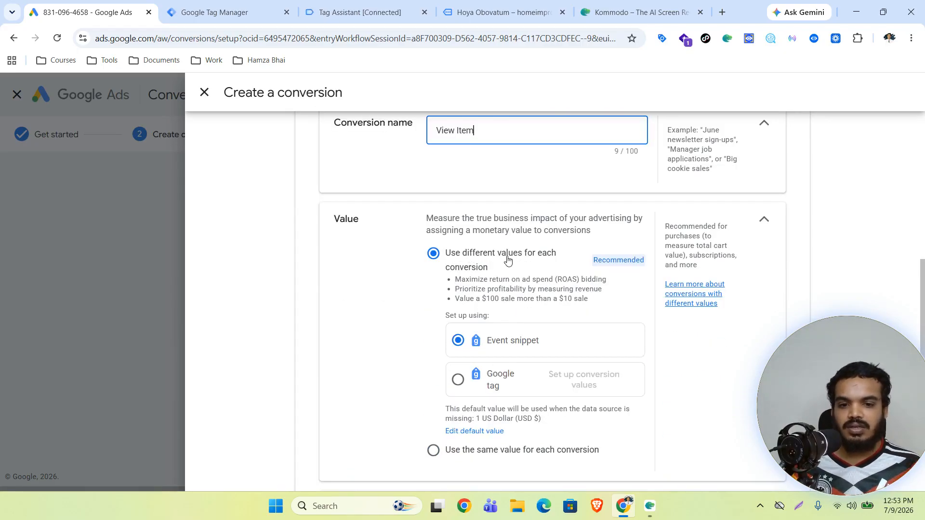
scroll(496, 274, down, 1)
scroll(496, 274, down, 3)
scroll(490, 320, down, 2)
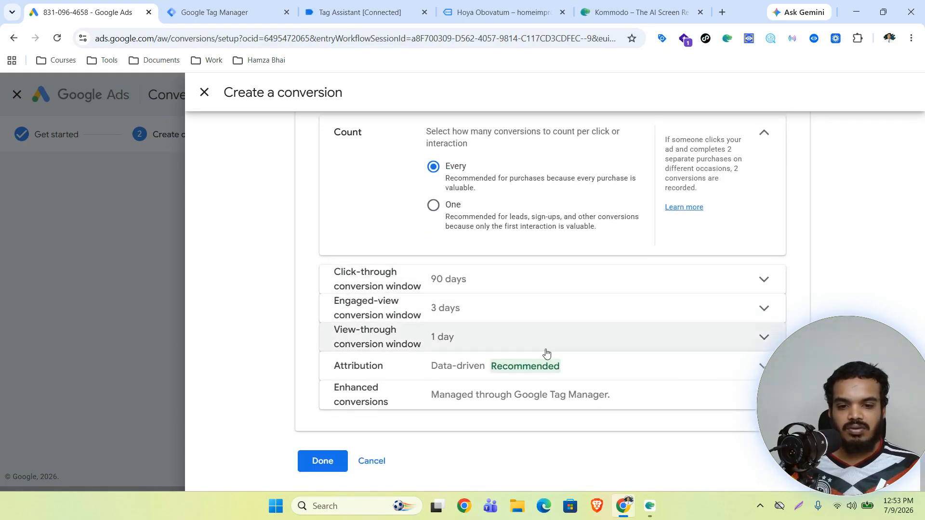
click(602, 391)
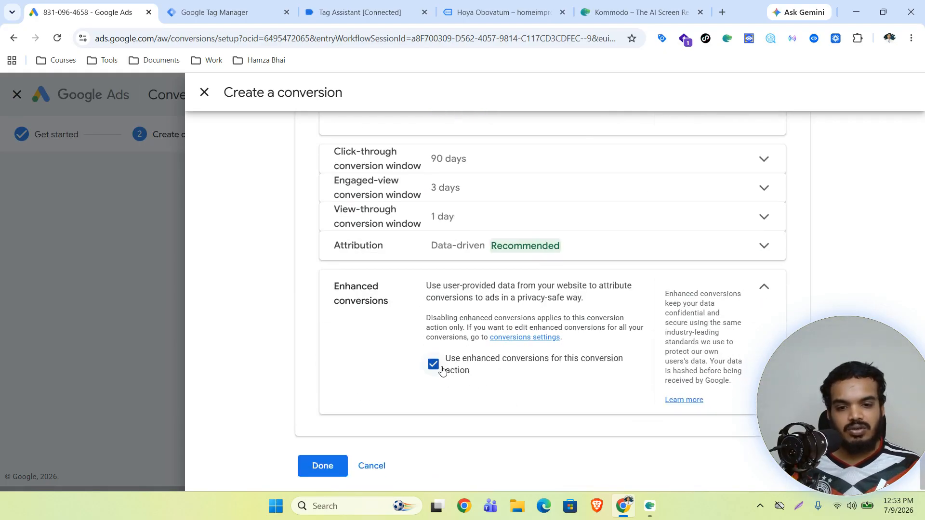
click(435, 366)
scroll(550, 364, down, 1)
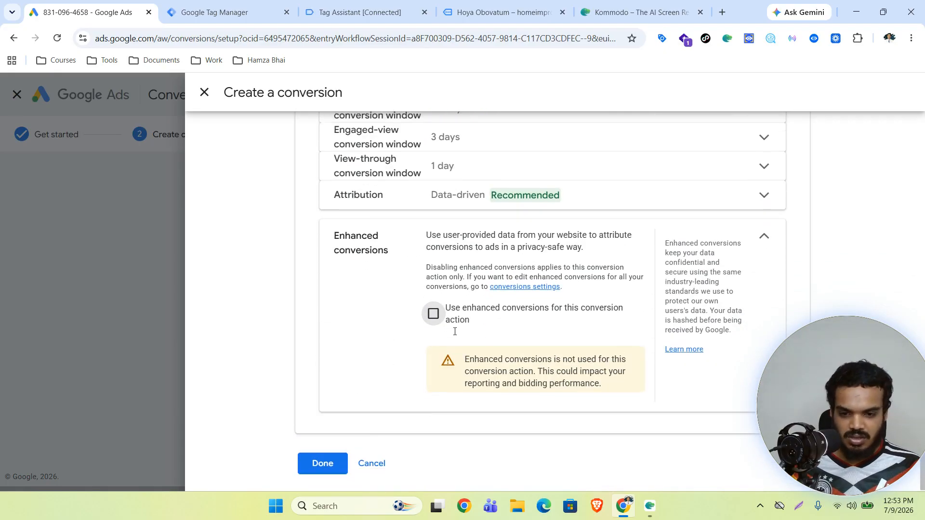
click(321, 461)
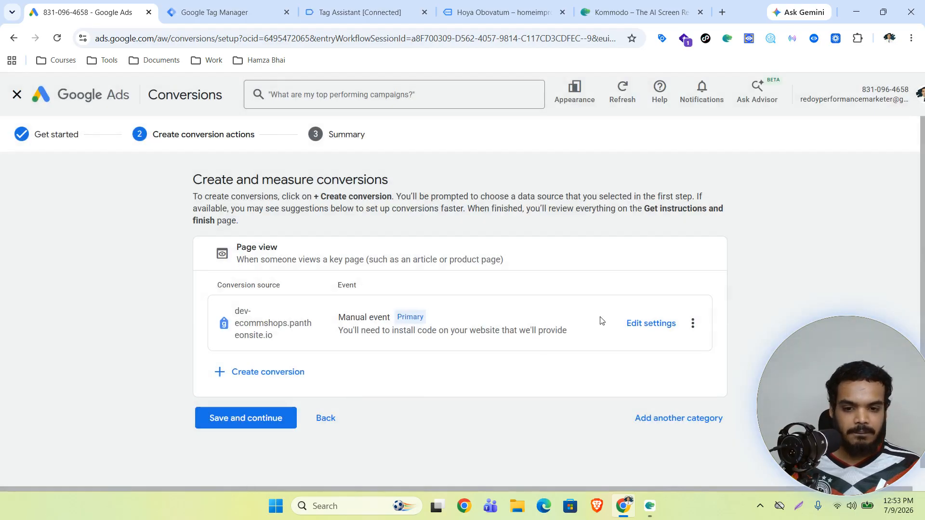
Step: Save the conversion action and copy its conversion ID from the Google Tag Manager setup instructions
click(230, 424)
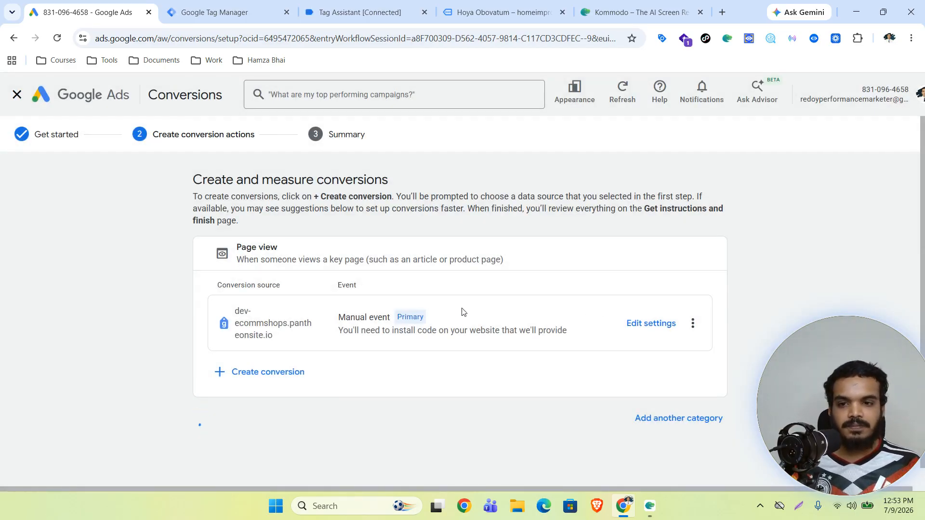
scroll(520, 289, down, 3)
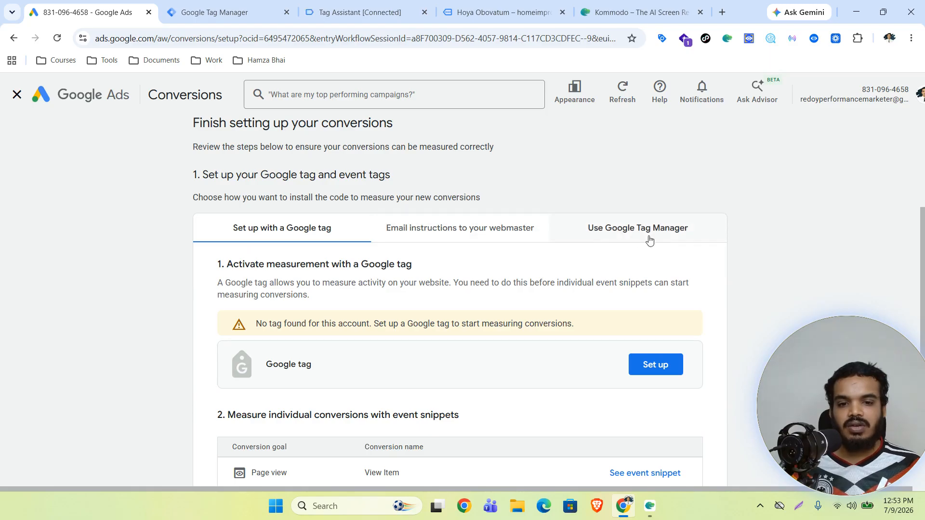
click(621, 231)
scroll(564, 330, down, 1)
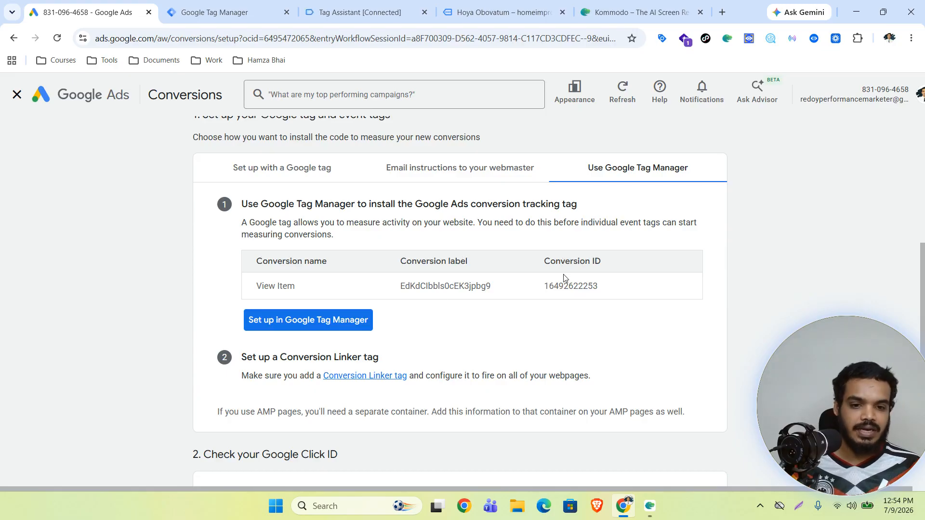
double_click(571, 288)
key(ctrl+c)
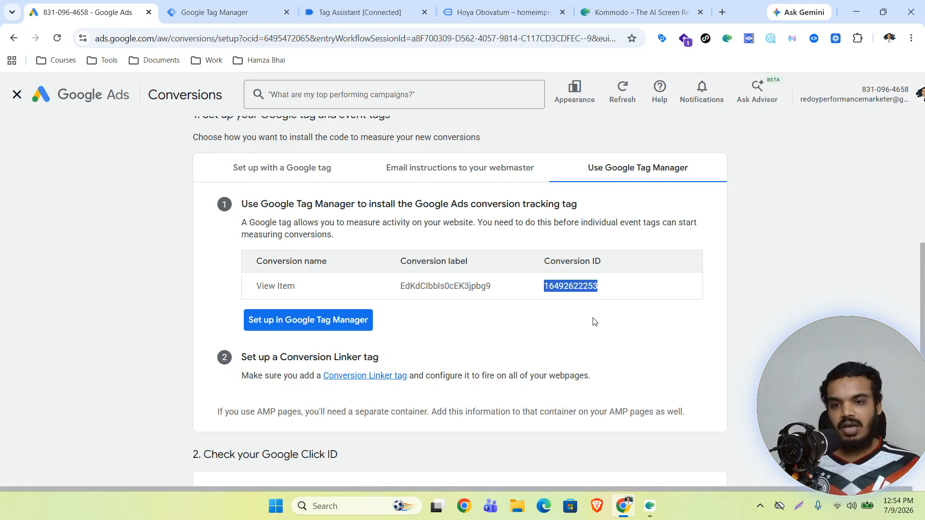
Step: Switch to Google Tag Manager and create a Constant variable for the tag's Conversion ID, with the copied conversion ID as its value
click(251, 8)
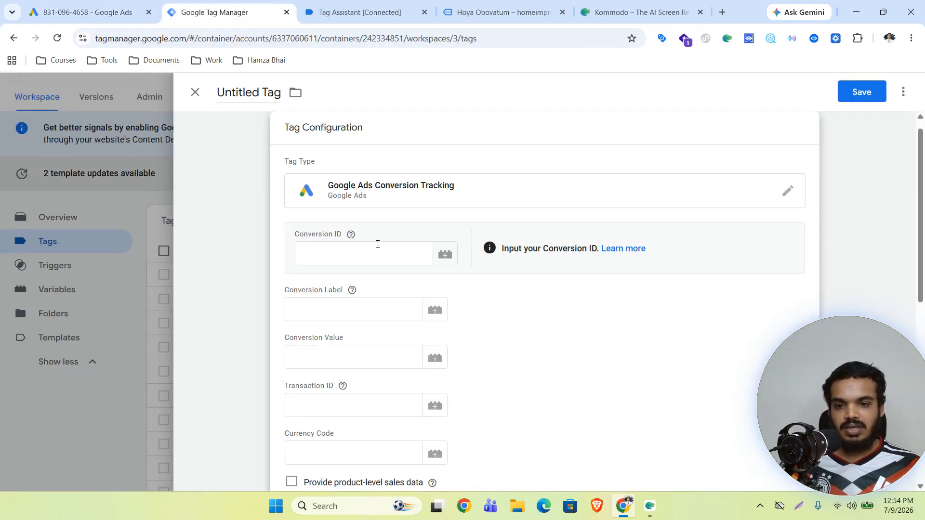
click(446, 255)
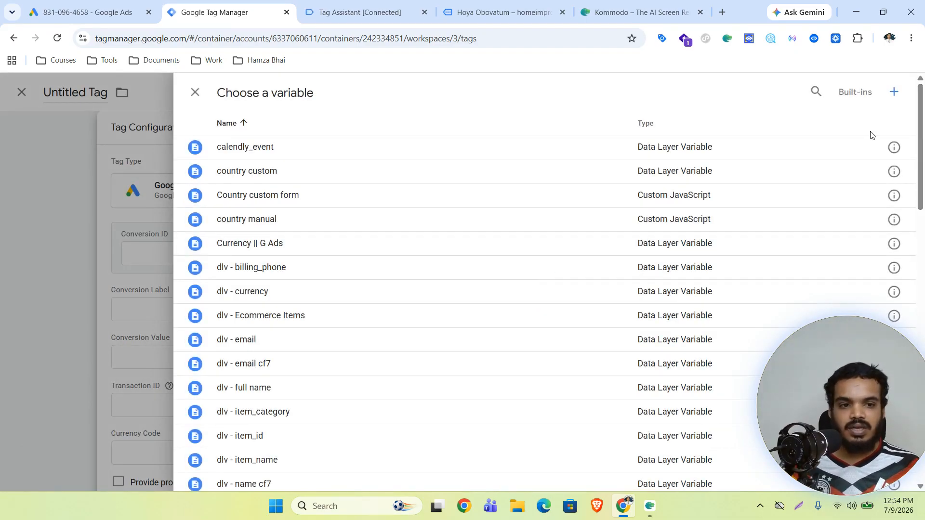
click(897, 96)
click(525, 204)
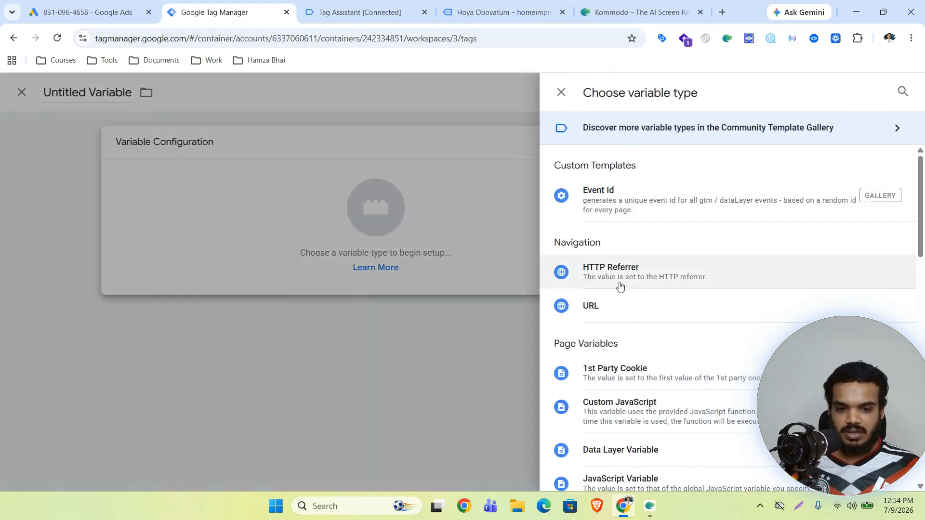
scroll(627, 338, down, 9)
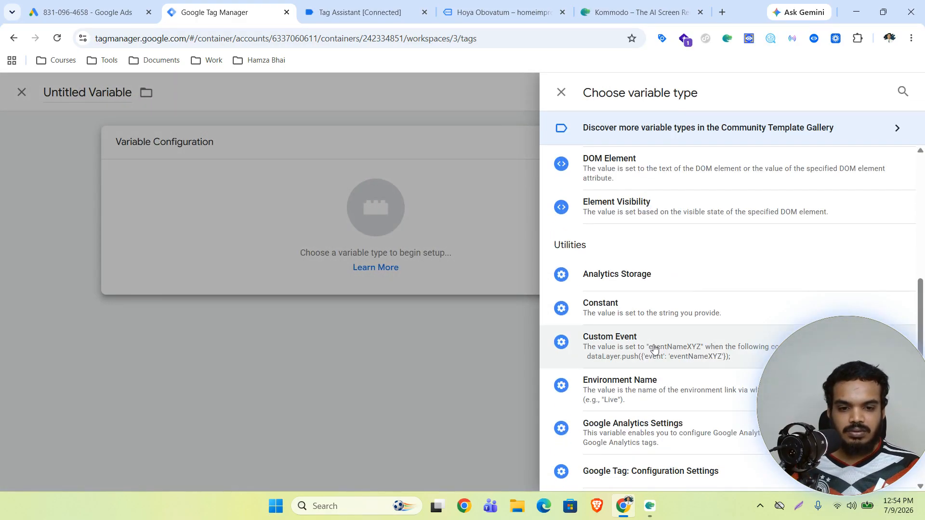
click(614, 305)
click(318, 268)
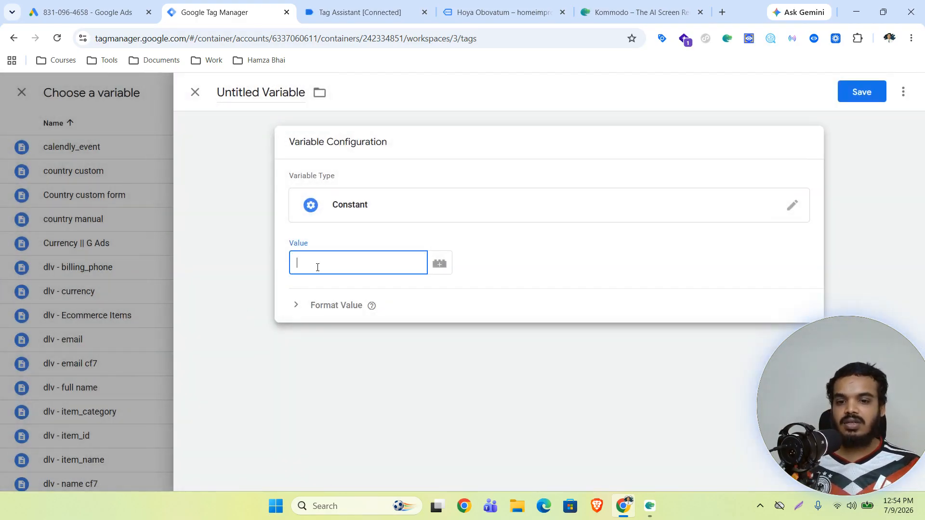
key(ctrl+v)
Step: Name the constant variable "Google Ads Conversion ID" and save it into the tag
click(262, 98)
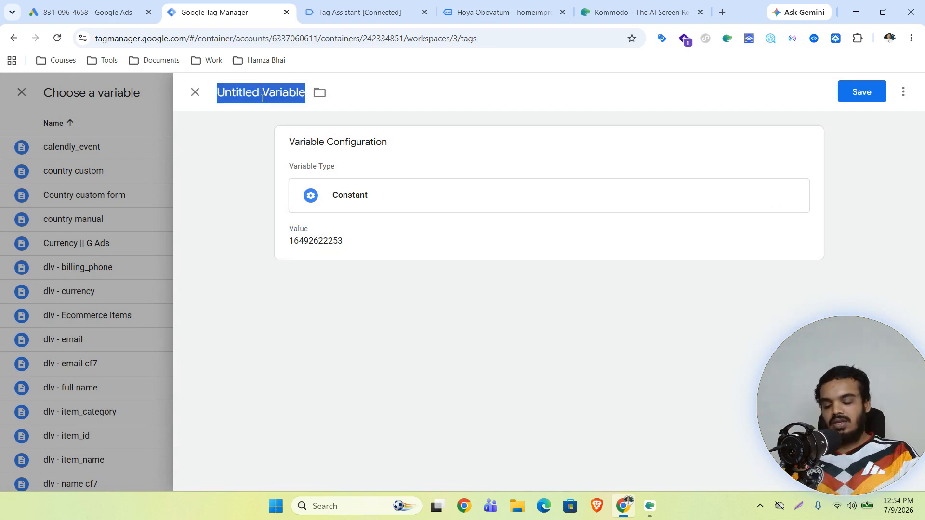
text(Google Ads)
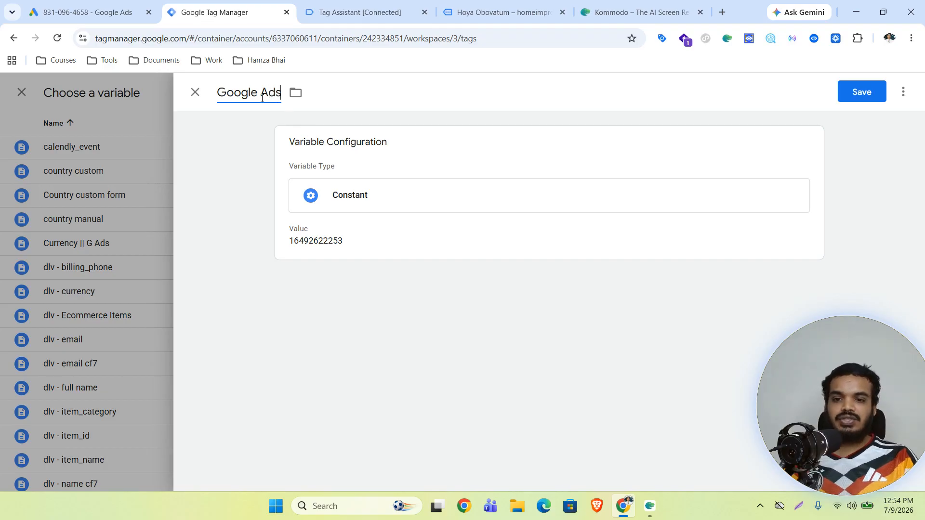
text( Conversion ID)
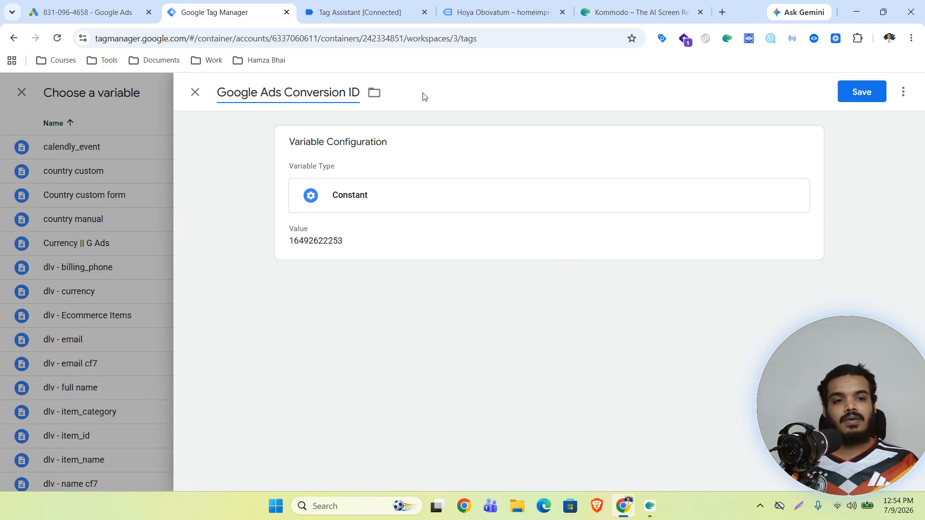
click(854, 95)
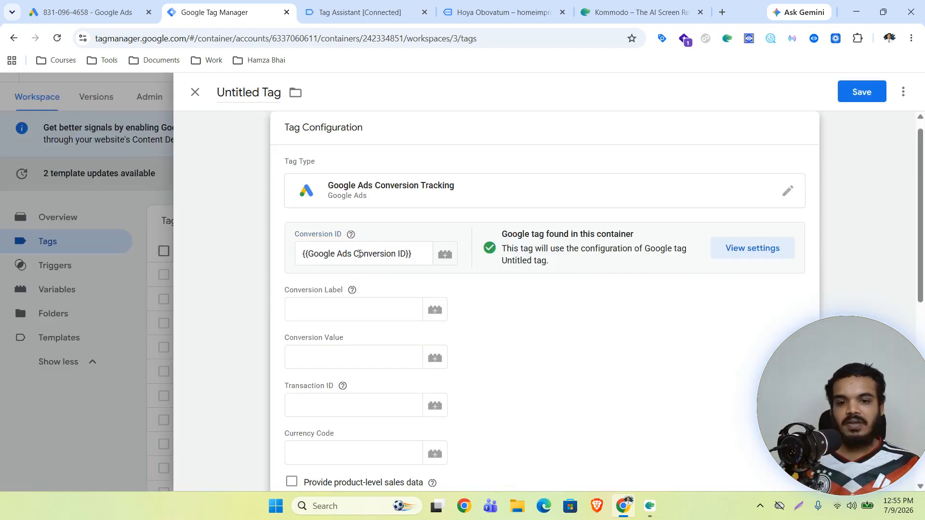
Step: Copy the View Item conversion label from Google Ads into the Conversion Label of the Google Tag Manager tag
click(321, 311)
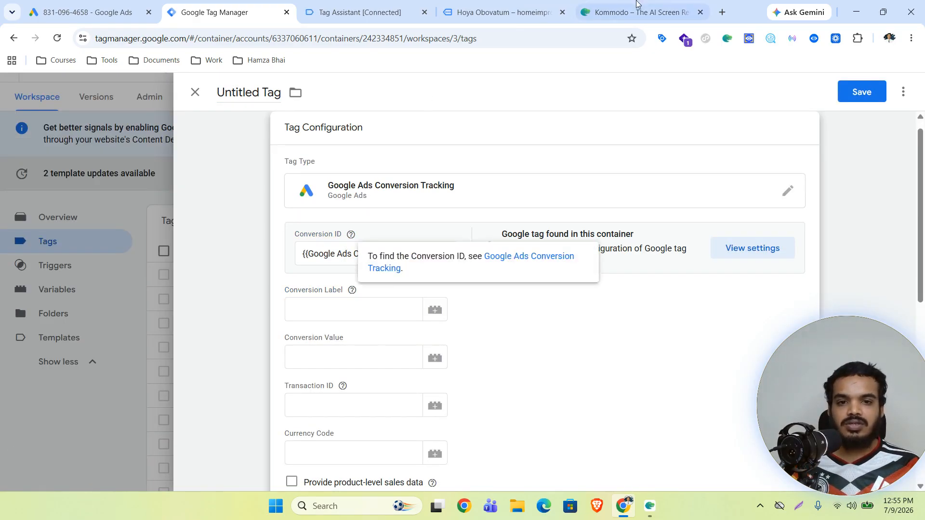
click(105, 6)
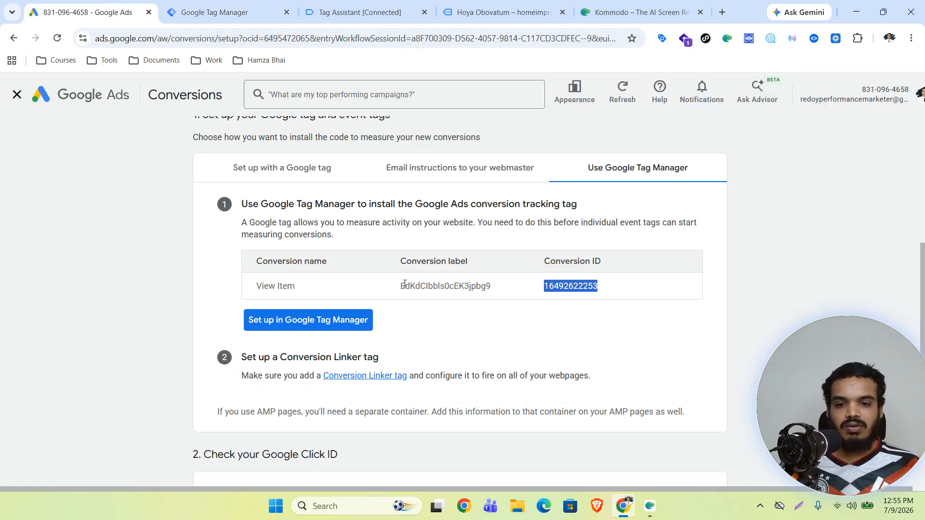
drag(513, 291, 403, 288)
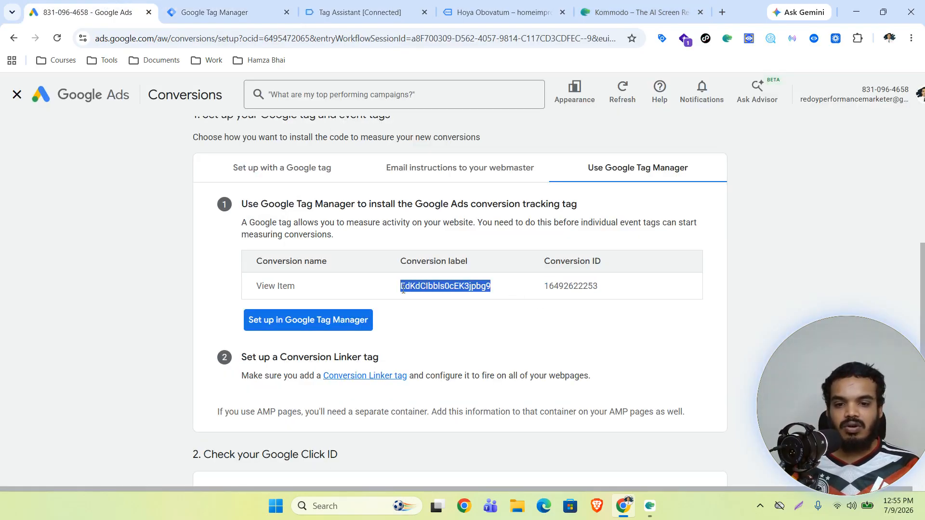
click(216, 12)
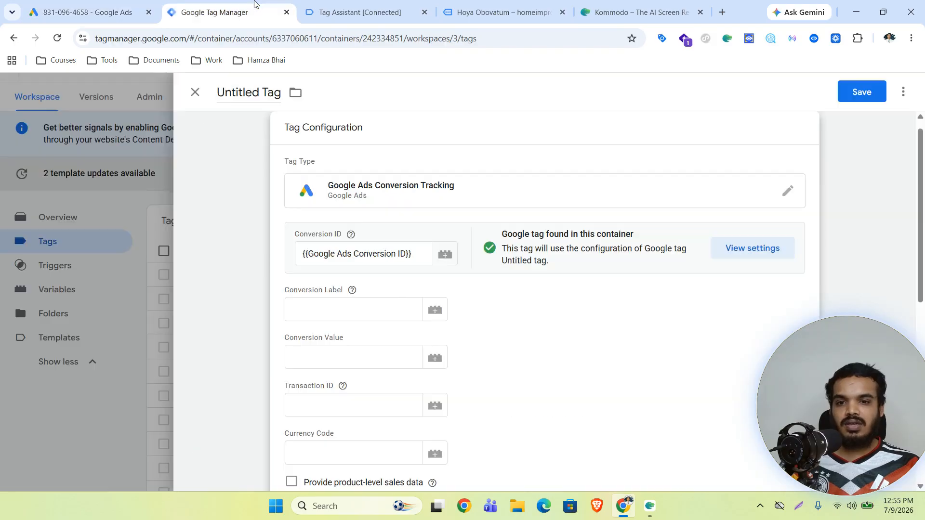
click(361, 318)
text(EdKdCIbbls0cEK3jpbg9)
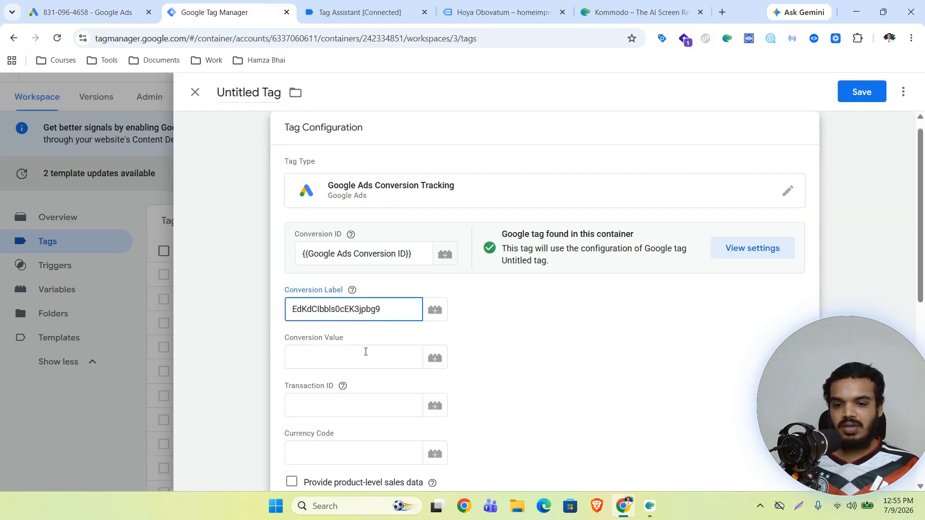
Step: Assign the {{price || G Ads}} variable to the tag's Conversion Value and {{Currency || G Ads}} to its Currency Code
click(315, 357)
text({{pri)
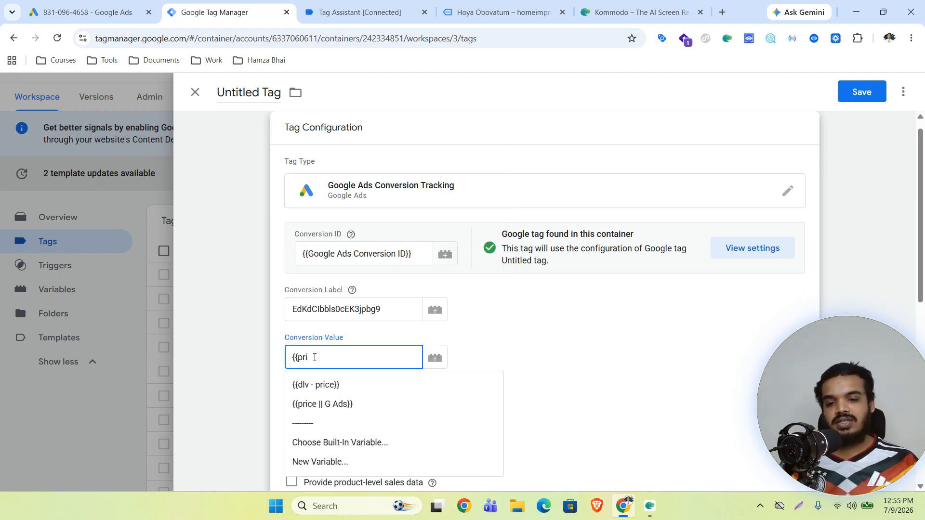
click(318, 404)
scroll(361, 366, down, 1)
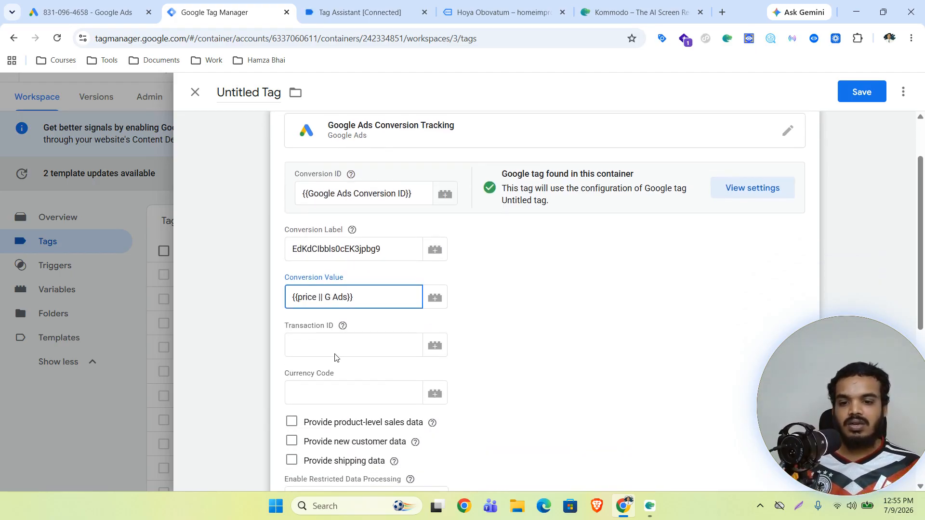
click(349, 405)
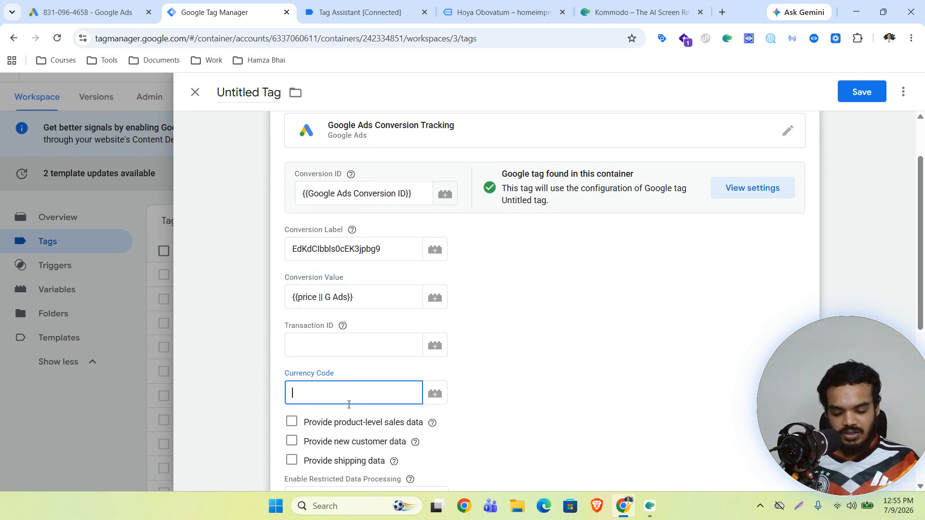
text({{)
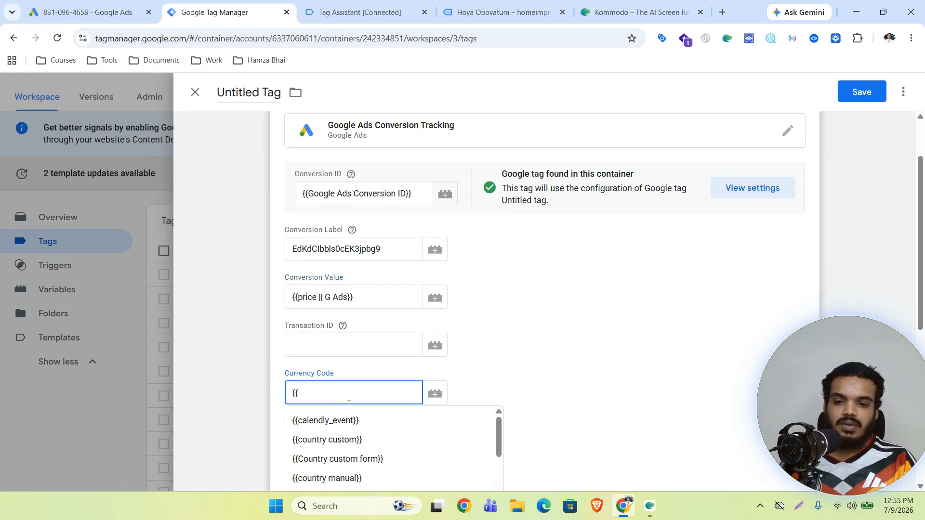
text(curr)
click(370, 291)
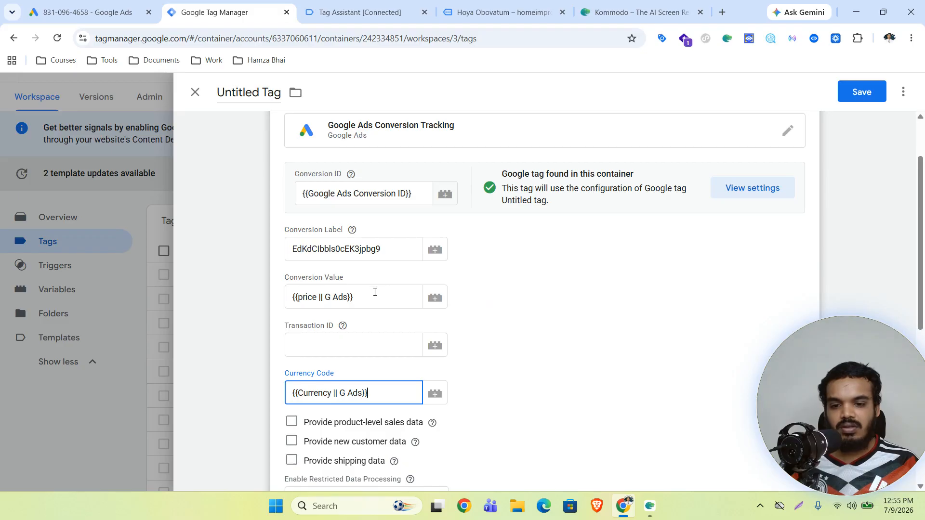
Step: Set the tag's firing option to Once per page in its advanced settings
scroll(546, 381, down, 3)
scroll(471, 355, down, 1)
click(471, 362)
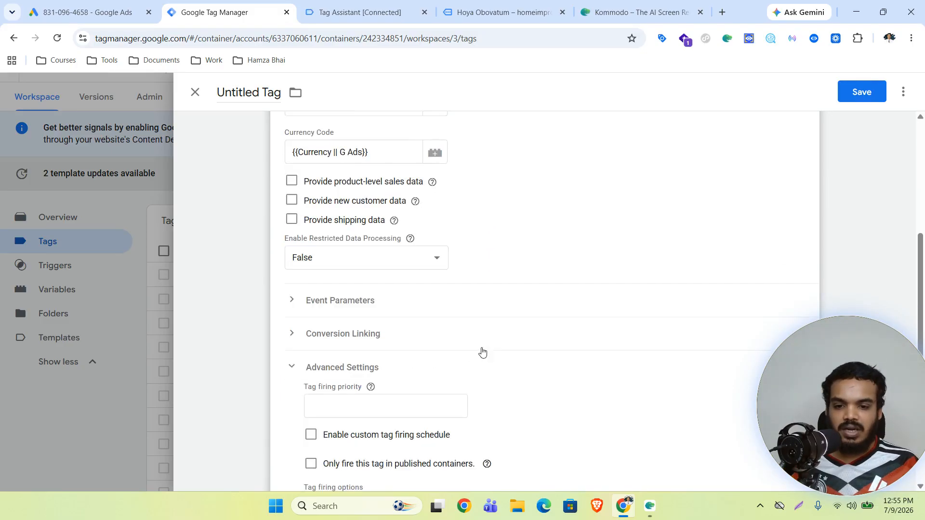
scroll(465, 352, down, 3)
click(444, 337)
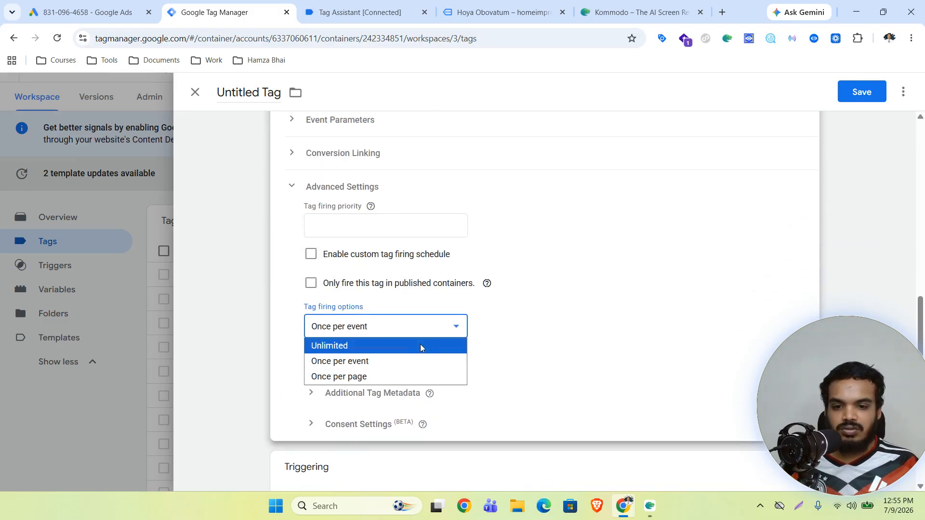
click(352, 378)
Step: Add the view_item custom event as the tag's firing trigger
scroll(352, 384, down, 3)
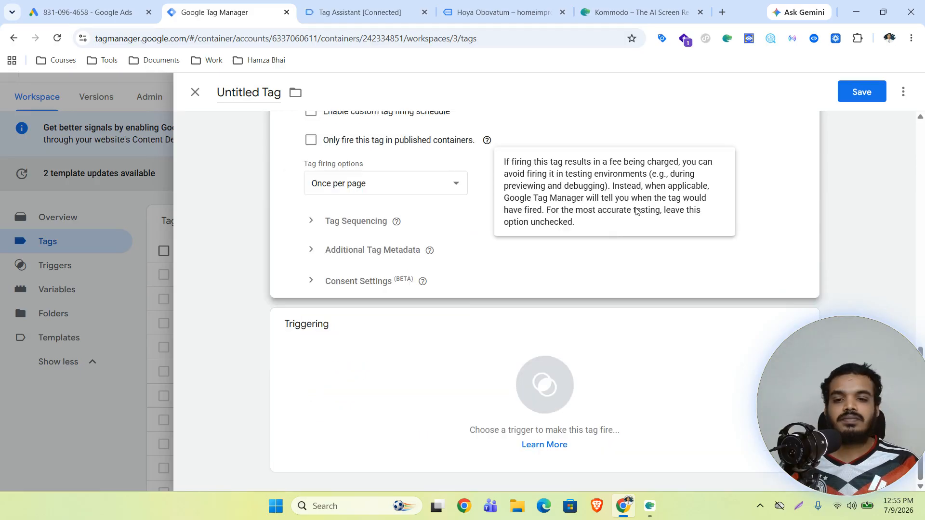
click(552, 384)
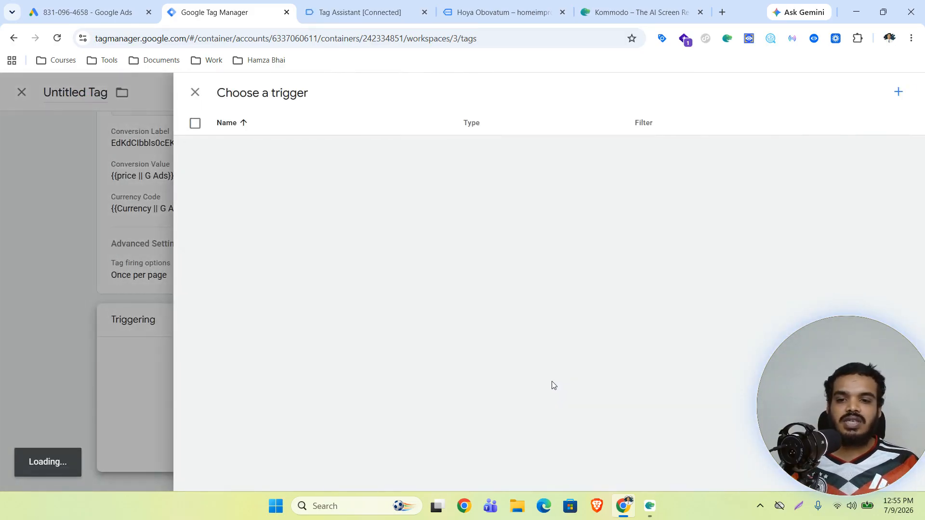
scroll(326, 459, down, 2)
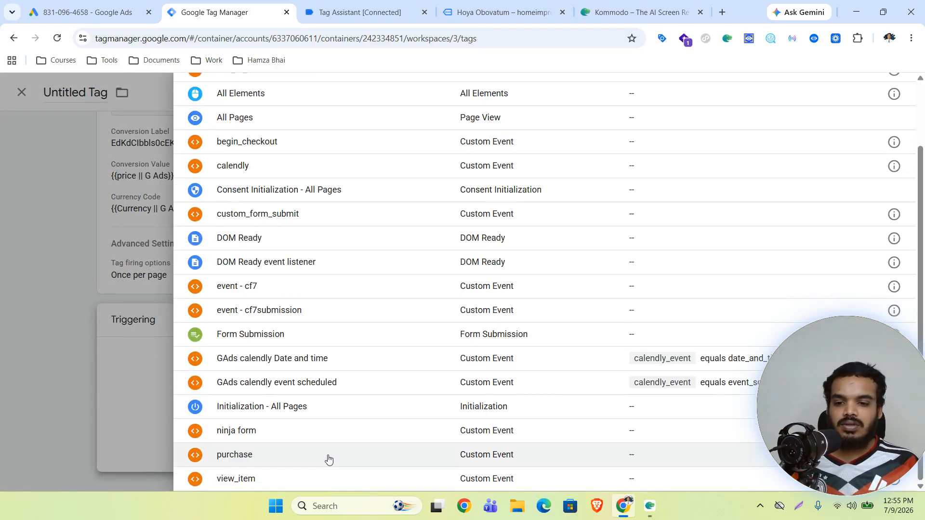
click(234, 487)
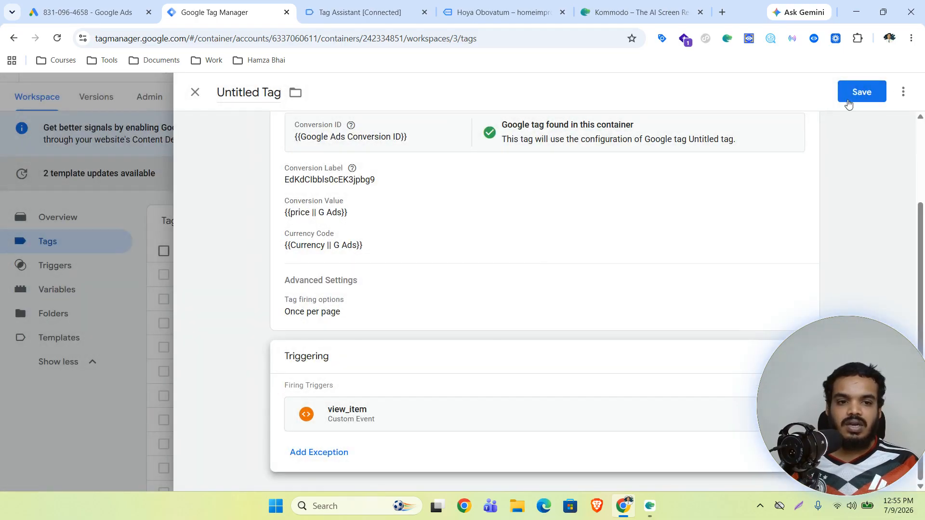
Step: Save the tag under the name "Google Ads || View Item"
click(862, 92)
click(470, 249)
drag(472, 239, 396, 240)
text(|| V)
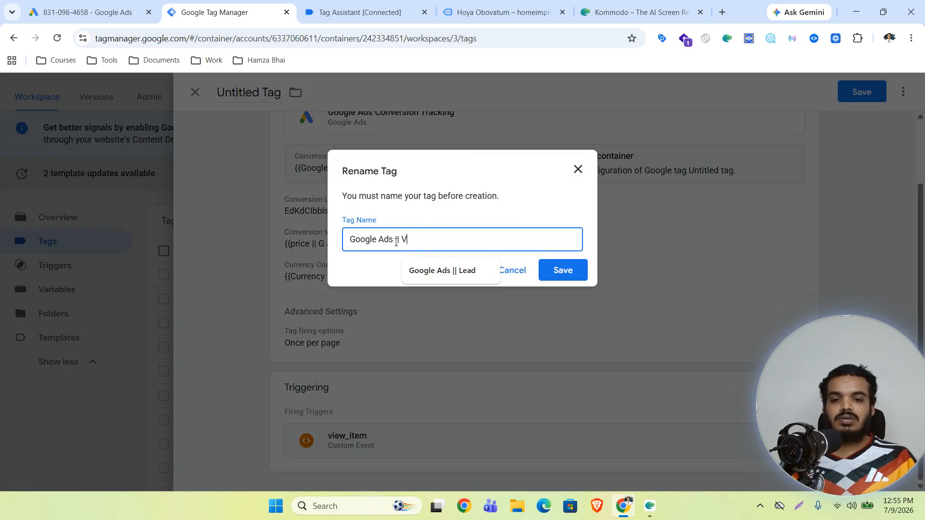
text(iew Item)
click(559, 270)
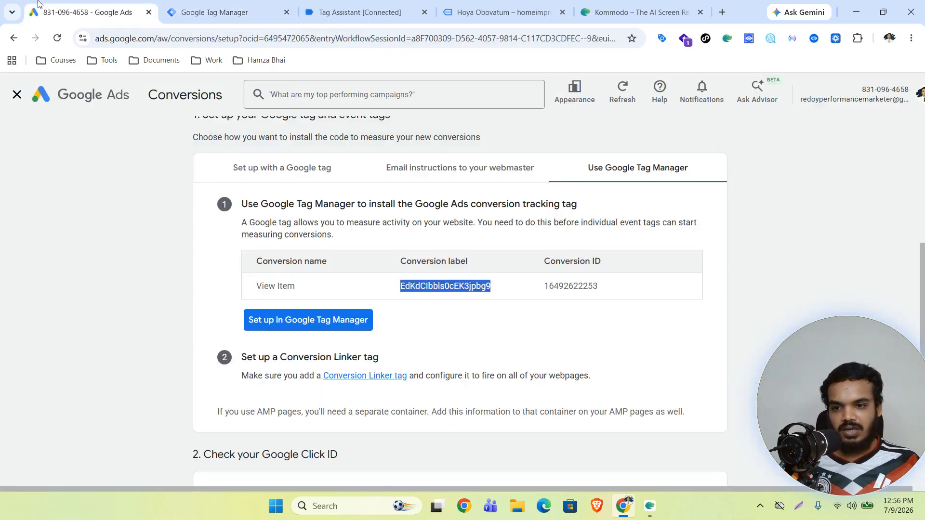
Step: Switch to Google Ads and finish the View Item conversion setup
click(86, 12)
scroll(434, 376, down, 3)
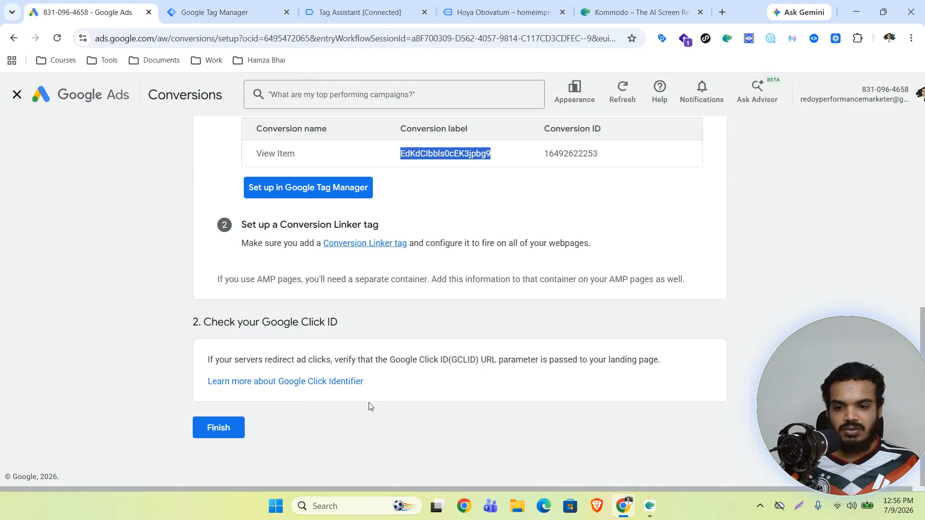
click(218, 427)
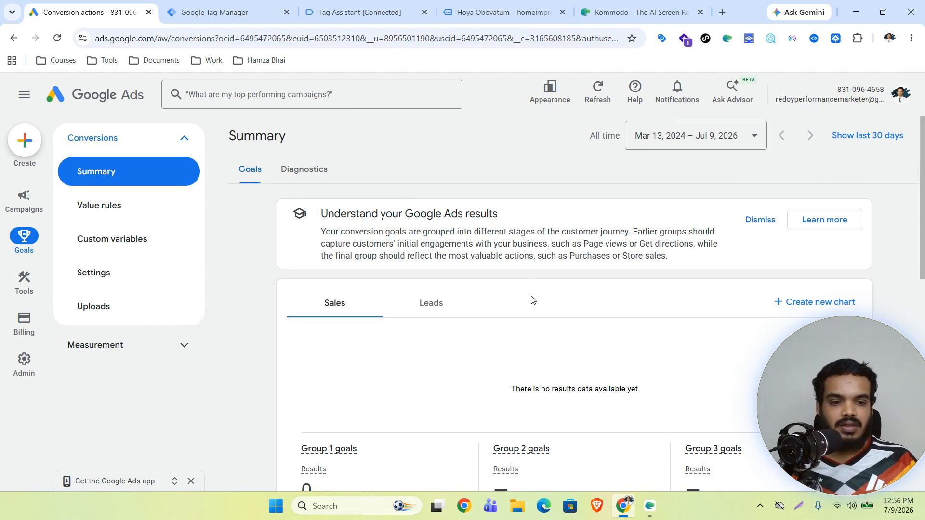
Step: Add the Hoya Obovatum to the cart on the store's product page and examine its add_to_cart event in Tag Assistant
click(500, 12)
scroll(523, 186, down, 3)
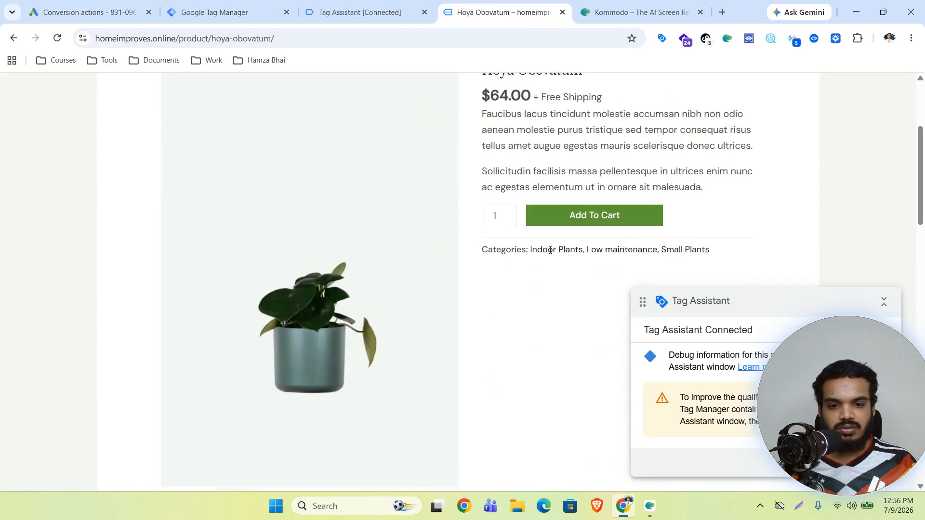
click(584, 219)
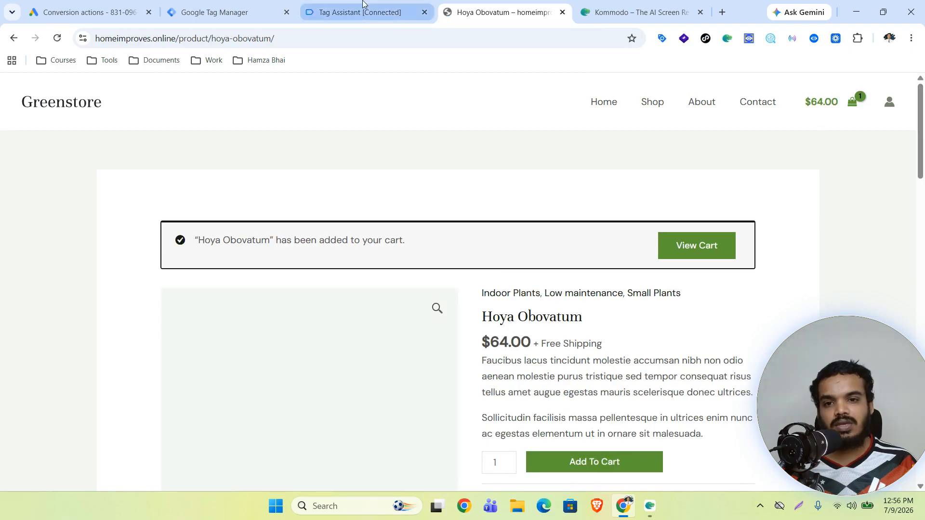
click(362, 10)
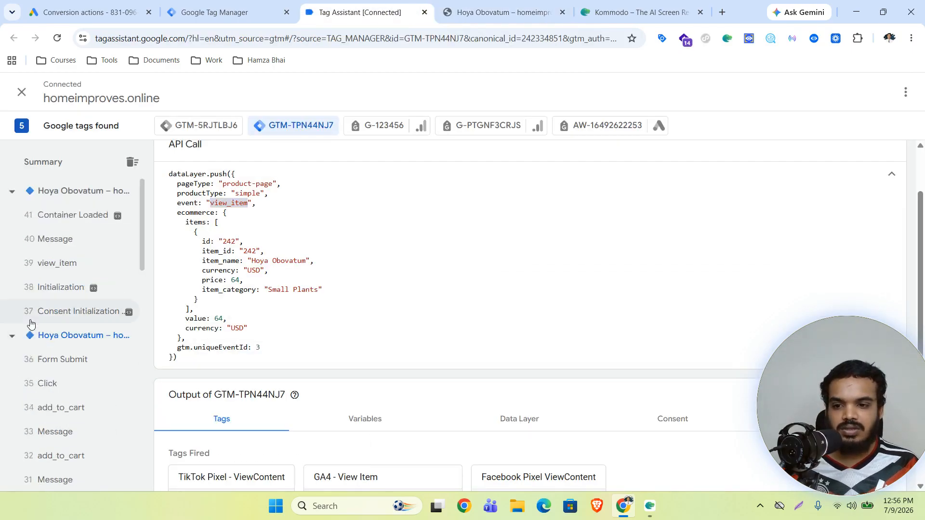
scroll(75, 322, down, 2)
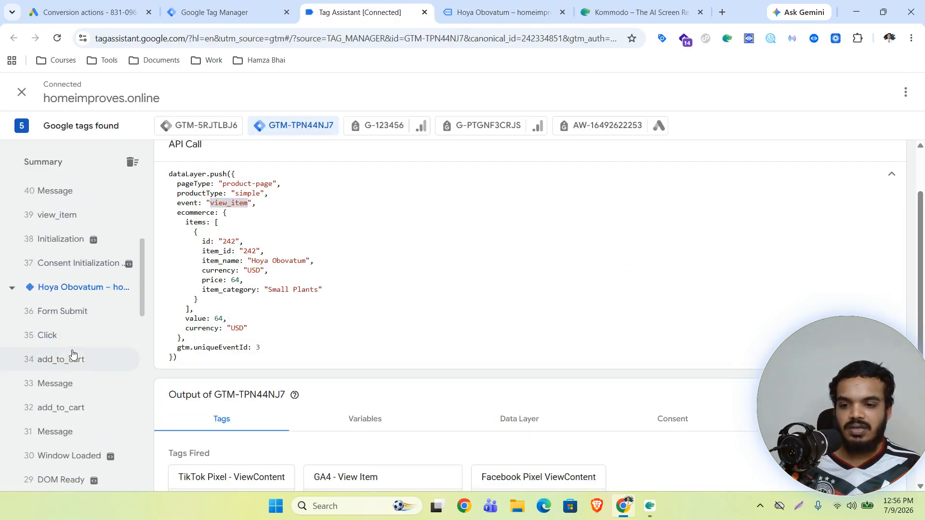
click(73, 408)
scroll(499, 340, up, 1)
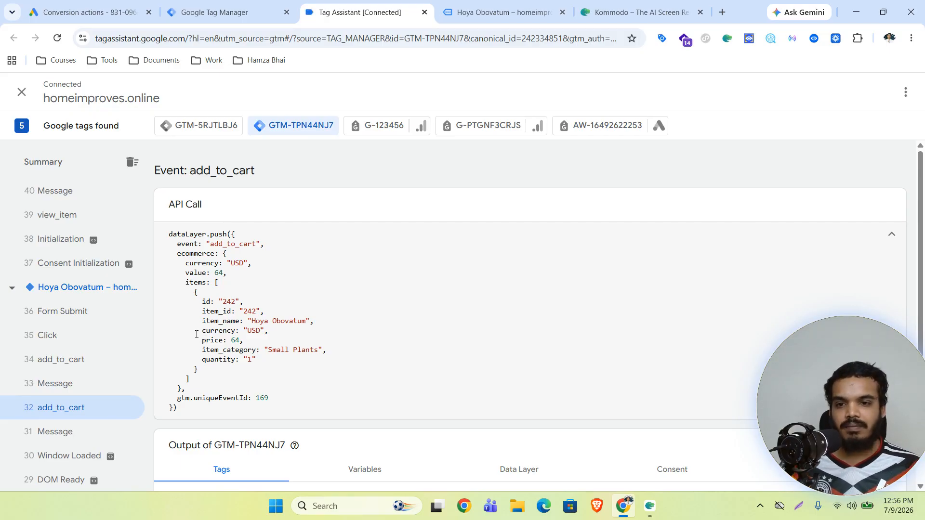
Step: Start a new conversion action in Google Ads with phone calls excluded, leaving only website conversions as the data source
click(89, 12)
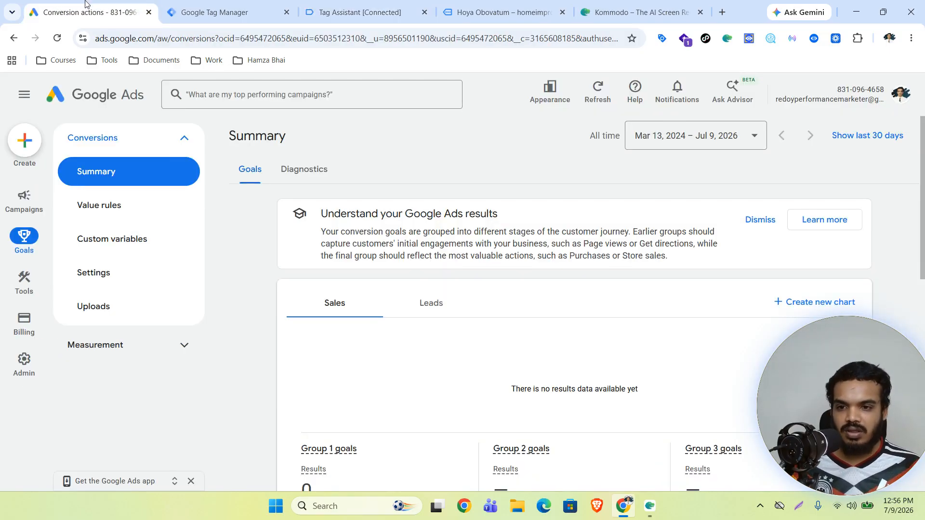
scroll(614, 266, down, 5)
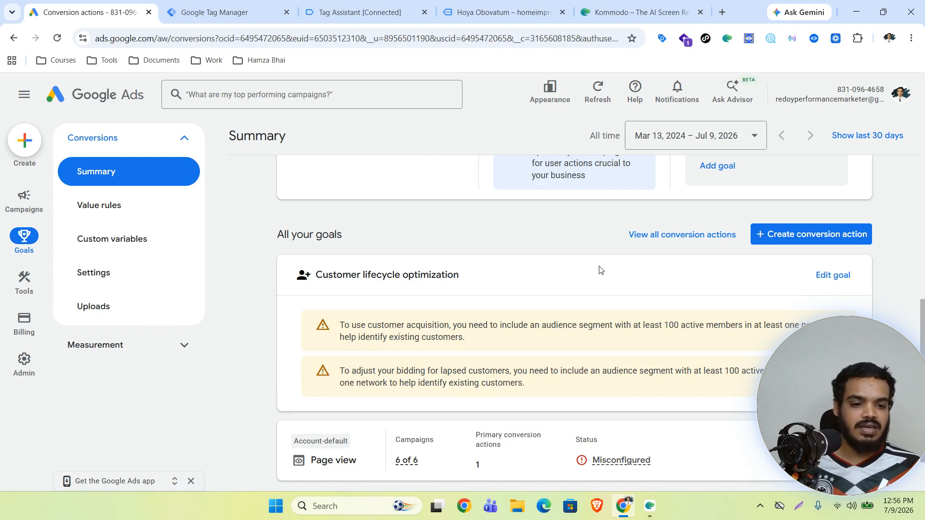
scroll(601, 270, down, 2)
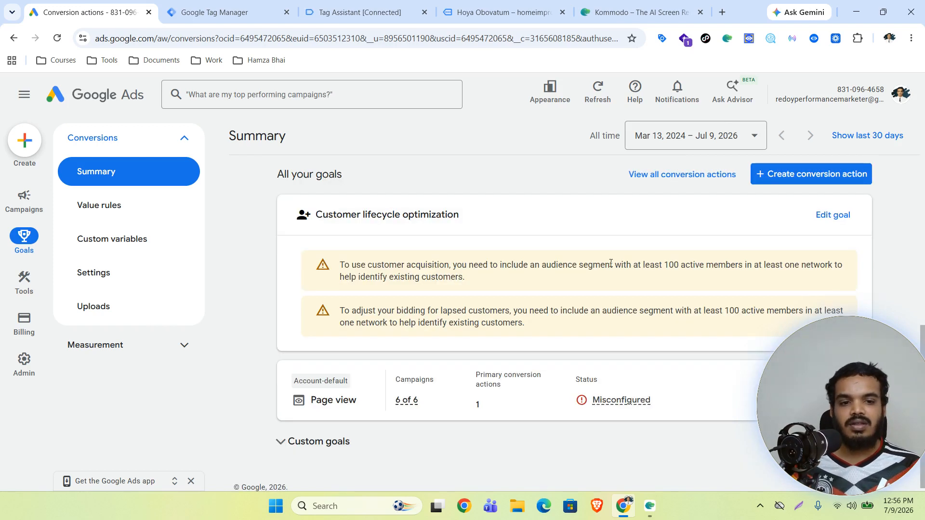
click(776, 178)
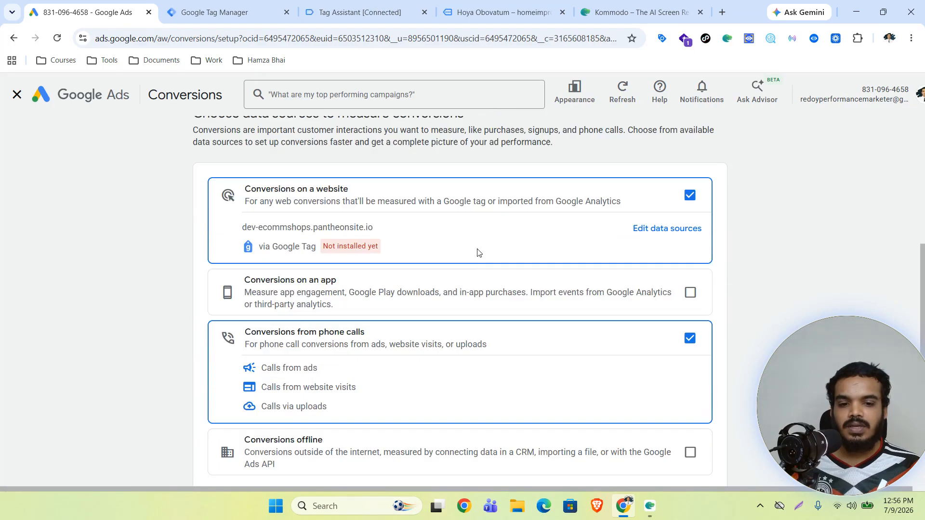
click(690, 338)
scroll(626, 333, down, 2)
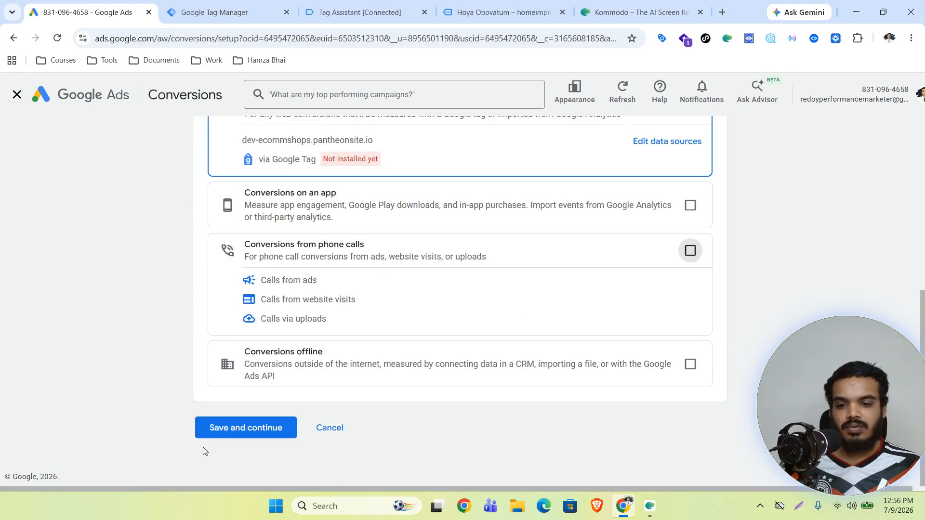
click(219, 435)
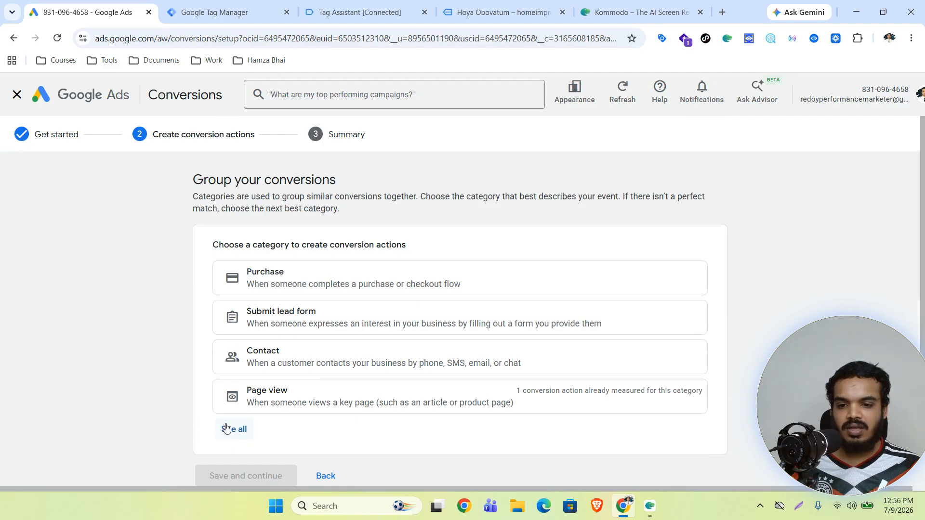
click(233, 430)
scroll(337, 373, down, 1)
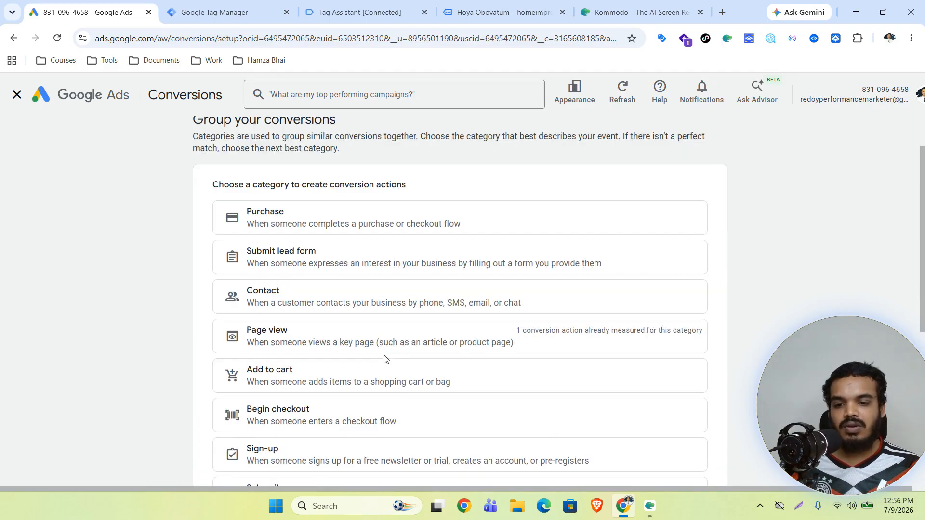
click(284, 380)
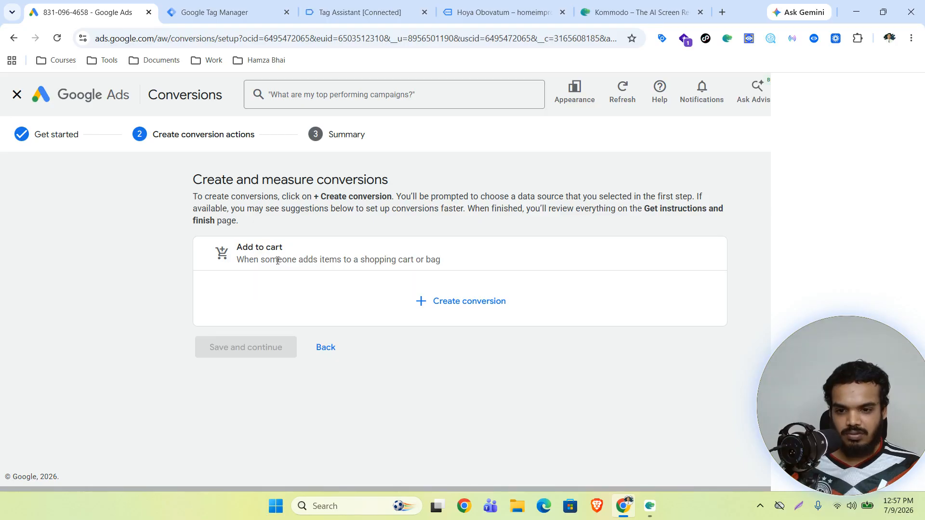
click(323, 347)
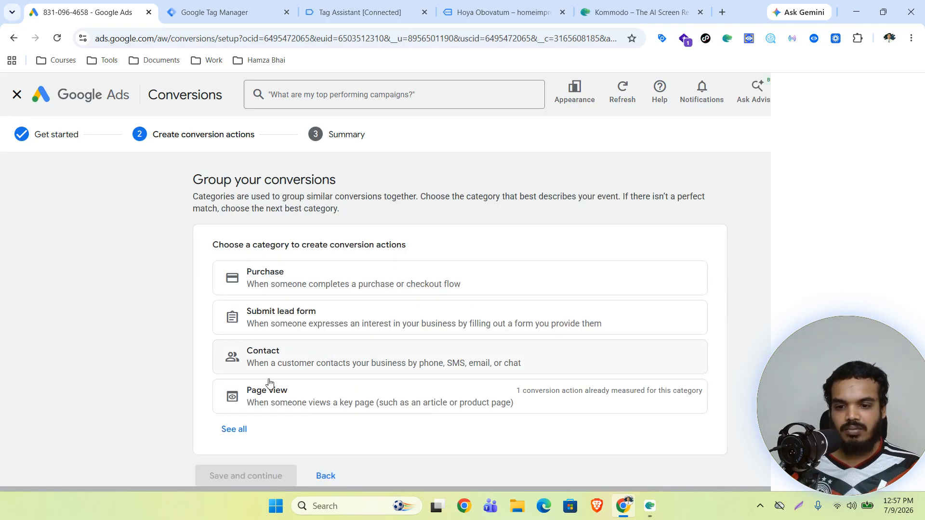
Step: Choose the Add to cart category and create its conversion manually with code
click(231, 428)
scroll(313, 388, down, 2)
click(279, 309)
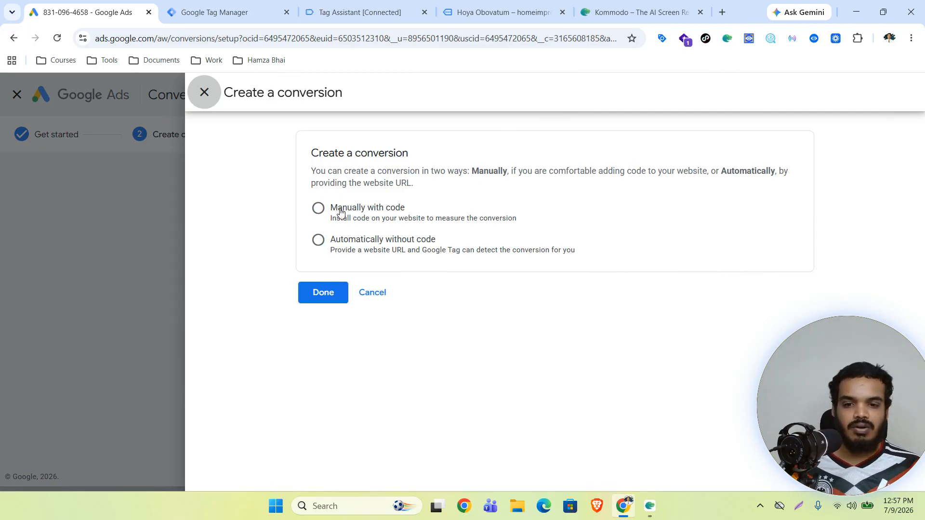
click(340, 212)
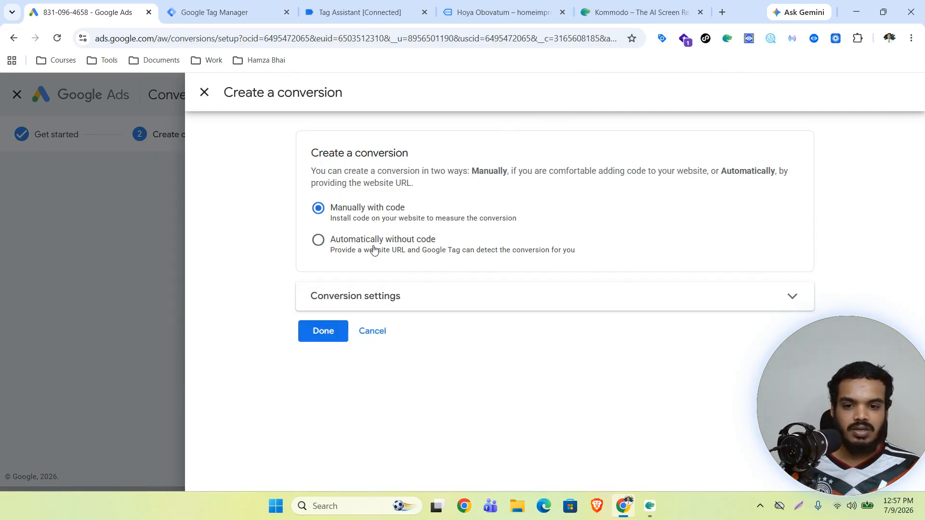
Step: Make Add to cart a secondary action not used for bidding optimization and review its name, value and count settings
click(624, 296)
scroll(452, 277, down, 2)
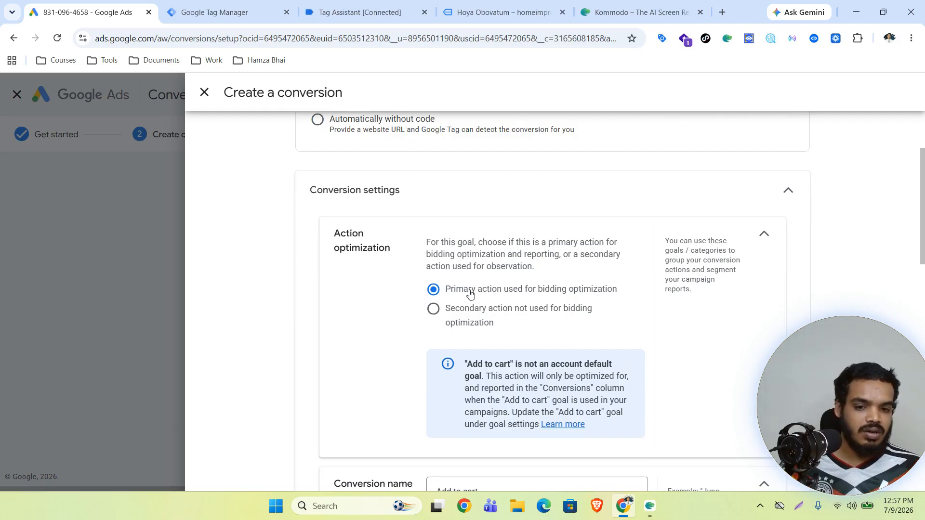
click(461, 311)
scroll(501, 298, down, 4)
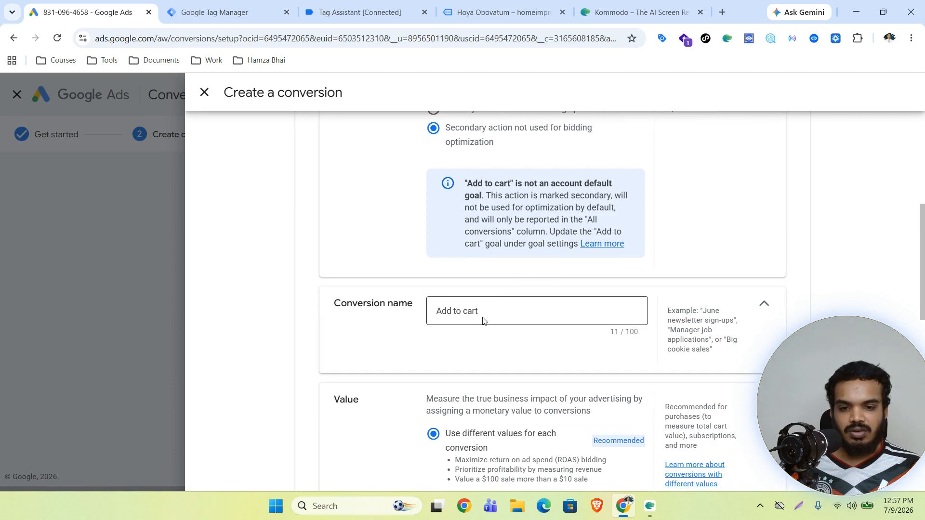
scroll(522, 306, down, 3)
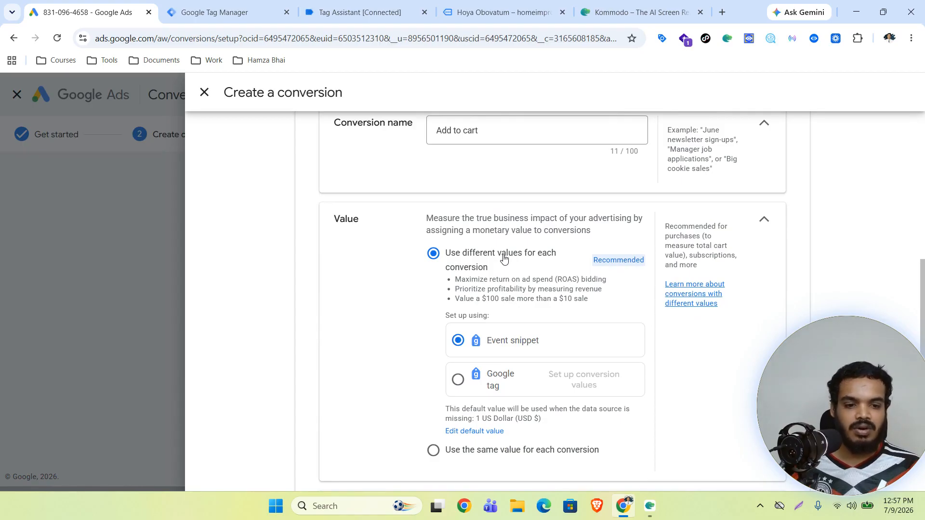
scroll(504, 259, down, 4)
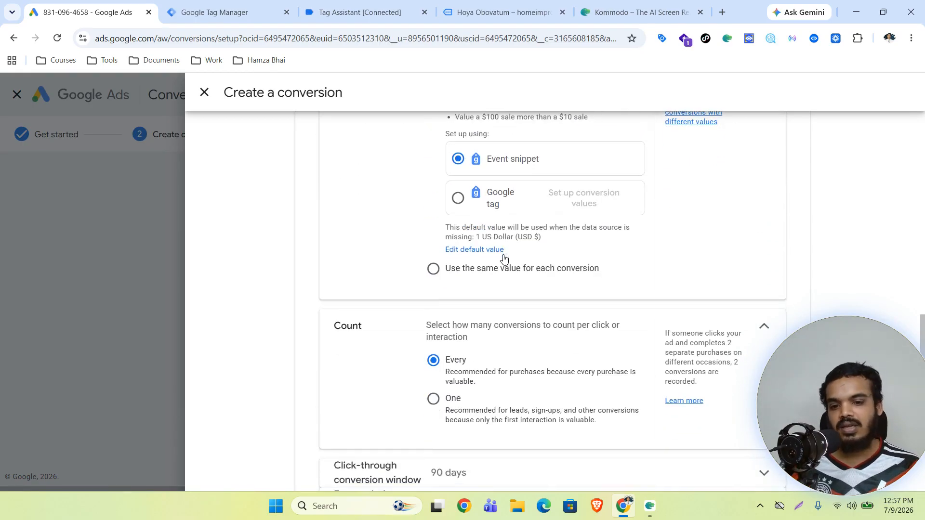
scroll(525, 290, down, 2)
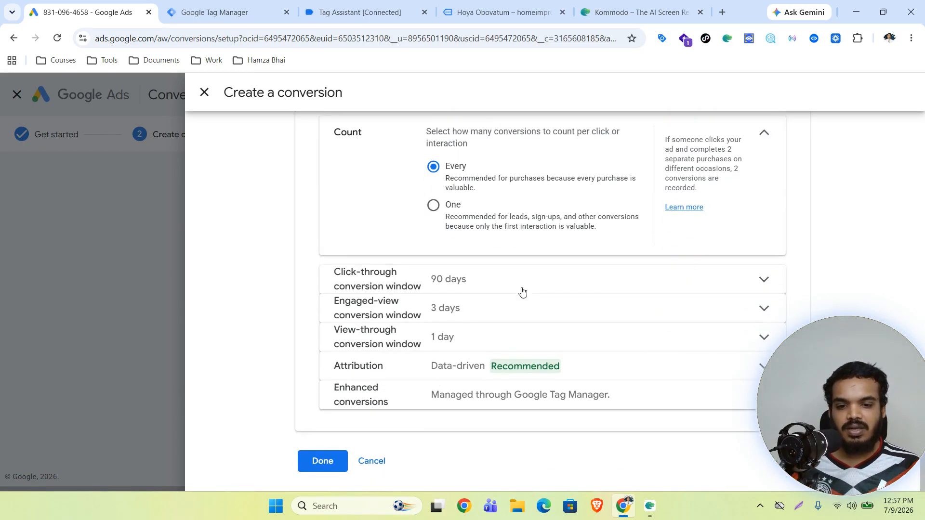
Step: Turn off enhanced conversions for the Add to cart conversion, complete its settings and continue to the summary
click(579, 405)
click(553, 367)
scroll(553, 340, down, 1)
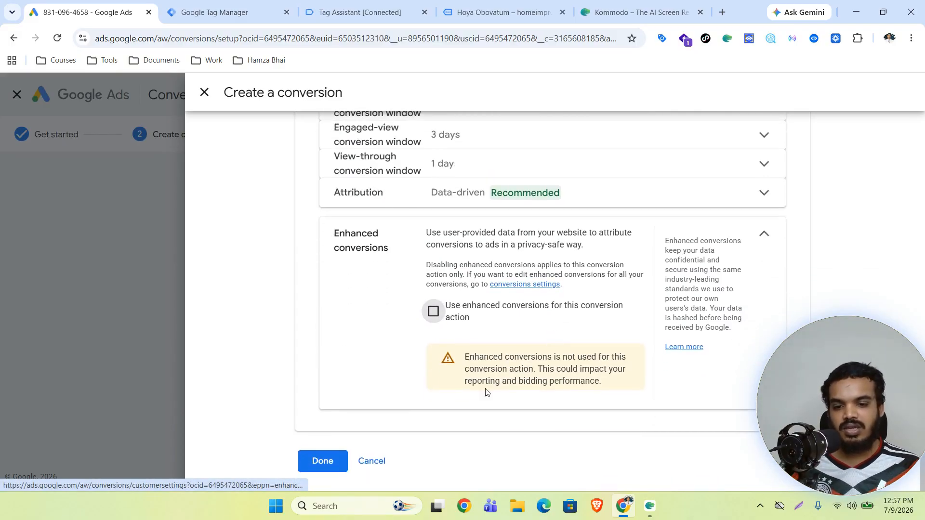
click(323, 464)
click(228, 423)
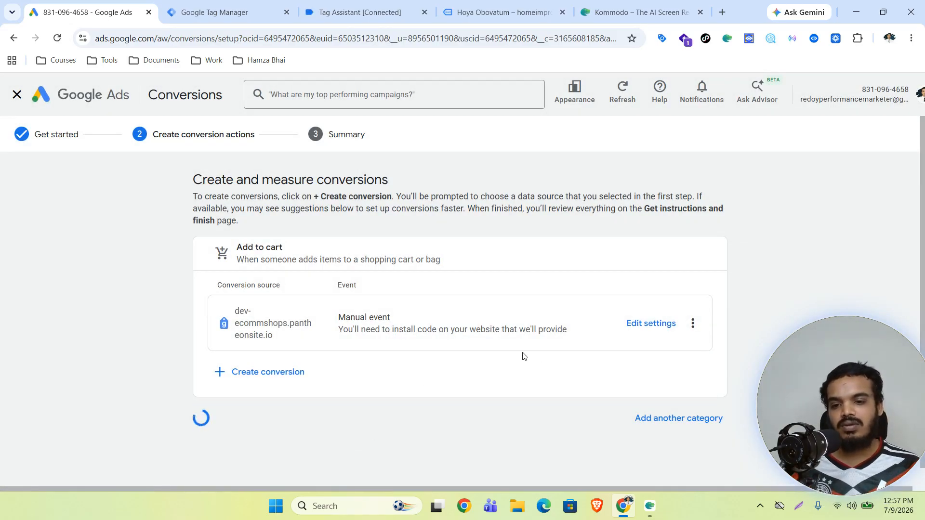
Step: Choose Google Tag Manager as the installation method and copy the Add to cart conversion label
scroll(597, 299, down, 3)
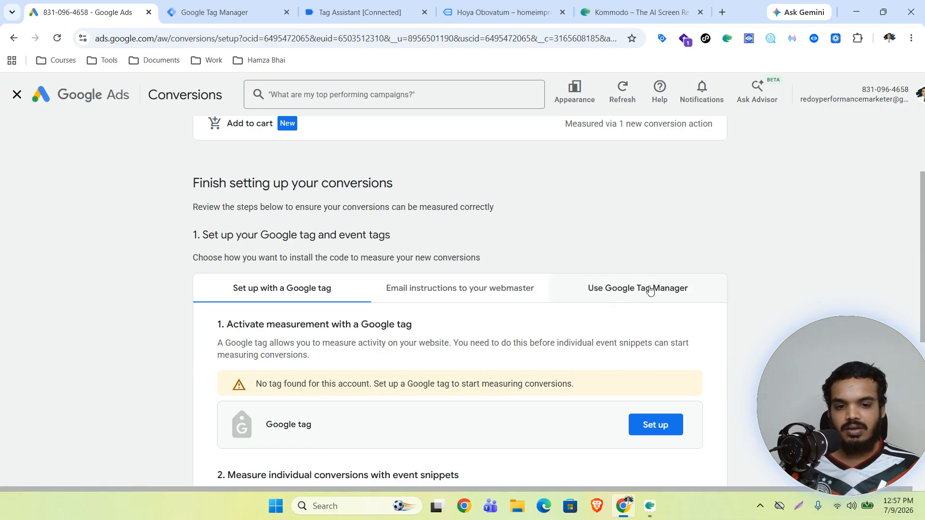
click(621, 301)
scroll(554, 278, down, 1)
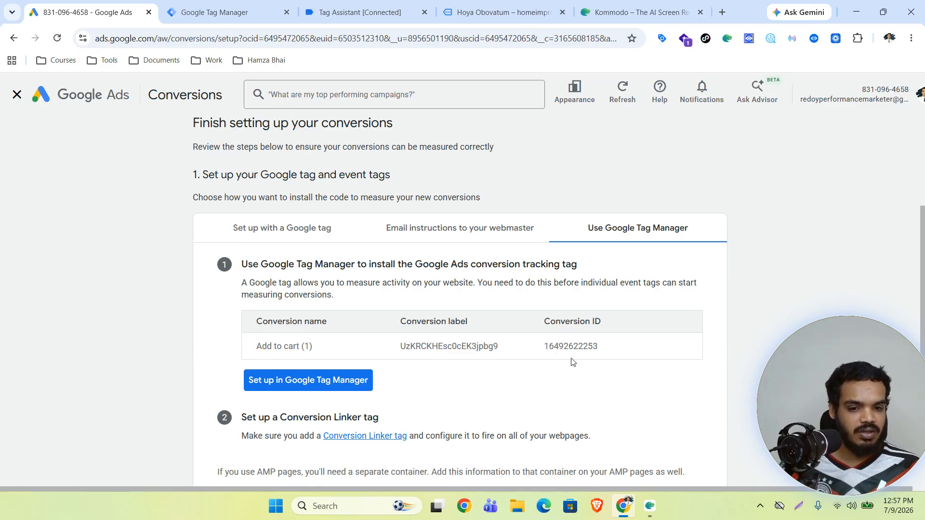
drag(518, 346, 403, 350)
key(ctrl+c)
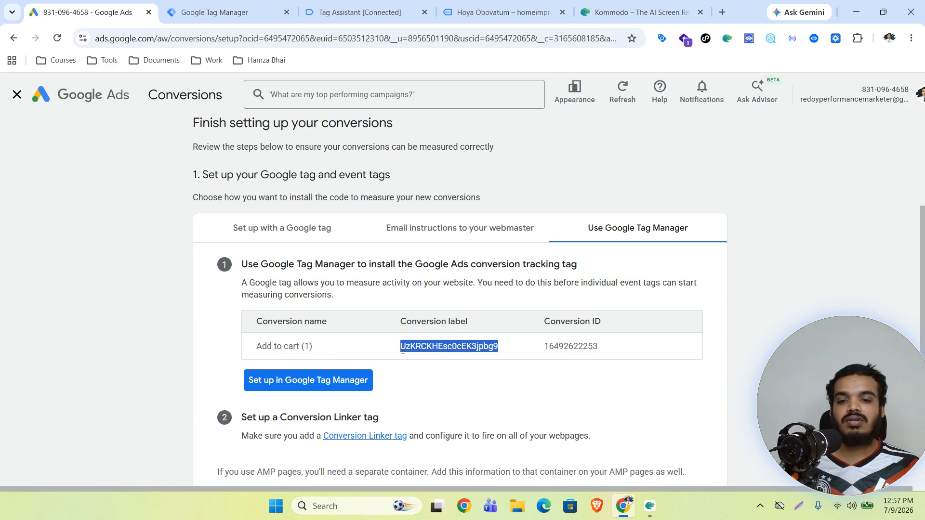
Step: Switch to Google Tag Manager and create a new tag of type Google Ads Conversion Tracking
click(220, 2)
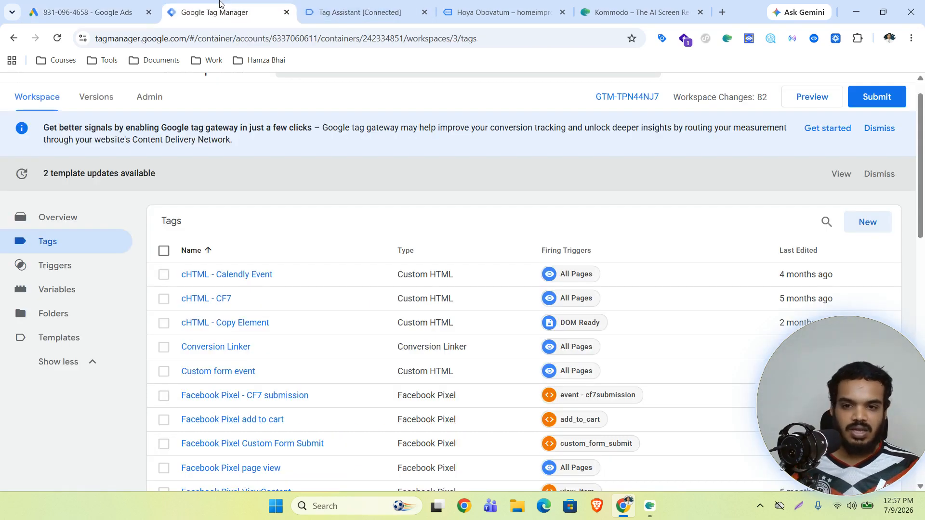
click(872, 225)
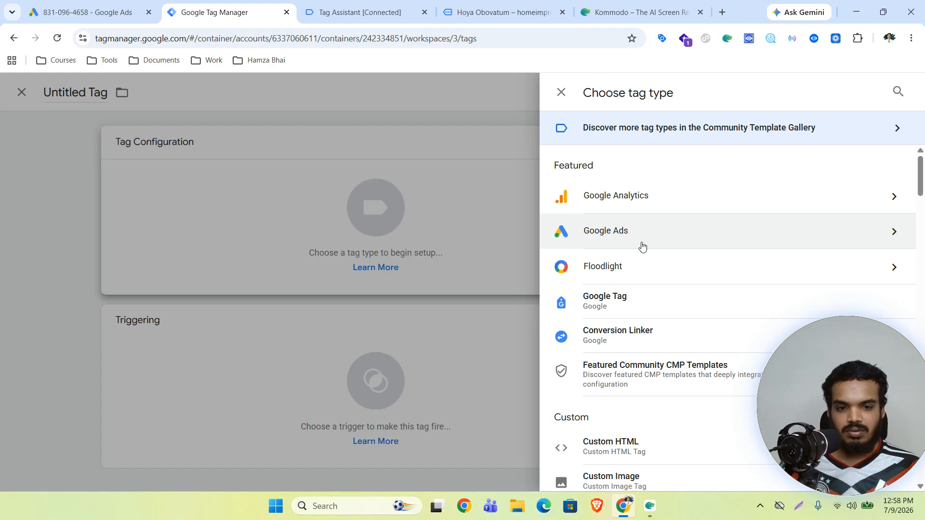
click(642, 246)
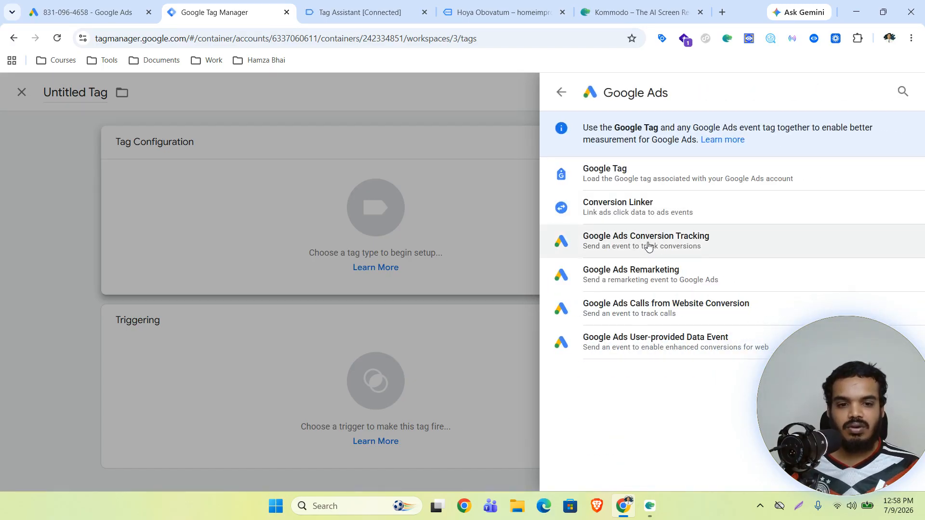
click(678, 248)
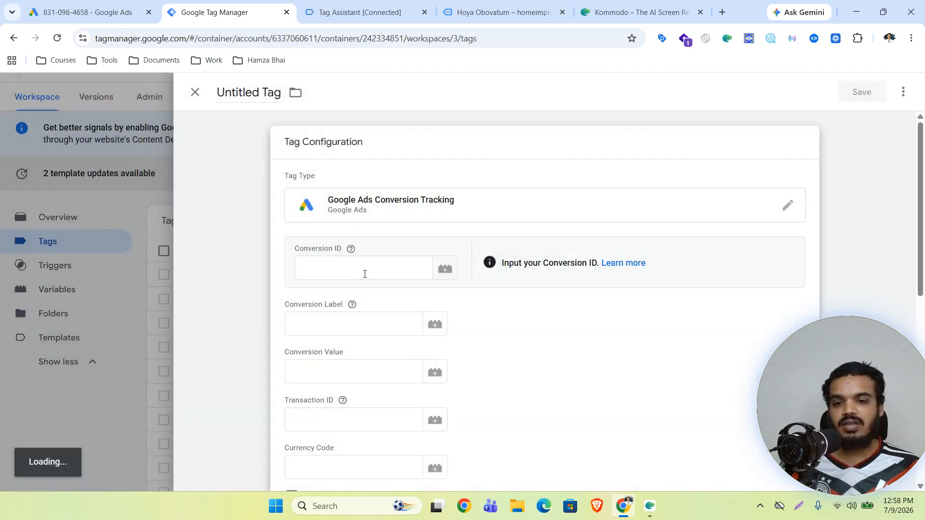
Step: Set the tag's Conversion ID to {{Google Ads Conversion ID}} and paste the copied label as its Conversion Label
click(363, 254)
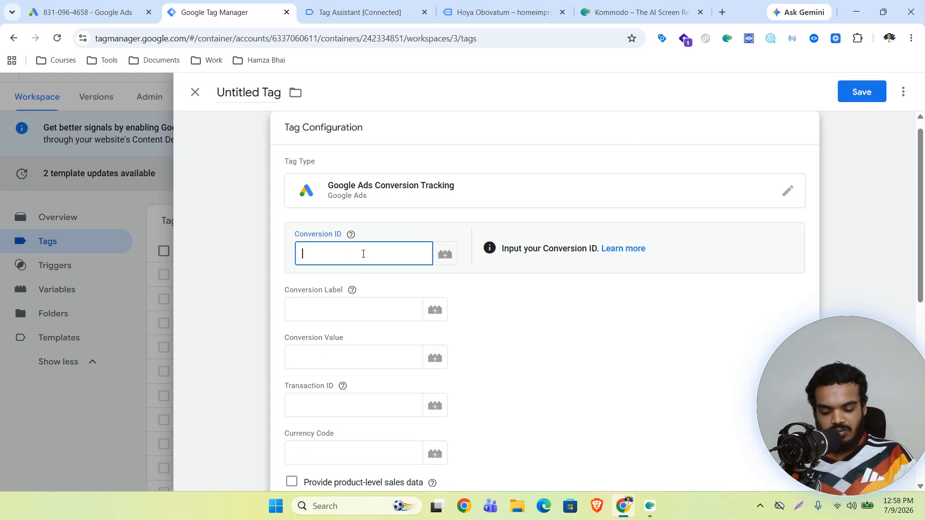
text({{)
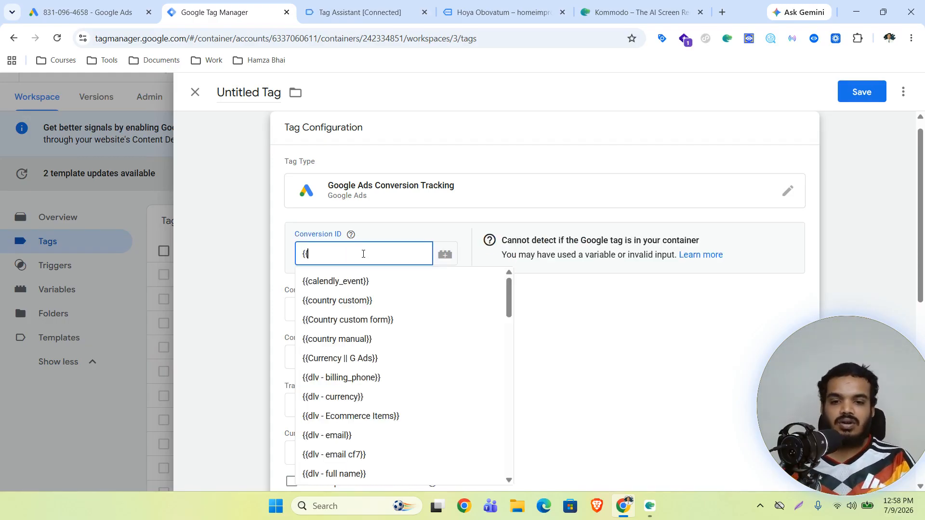
text(conve)
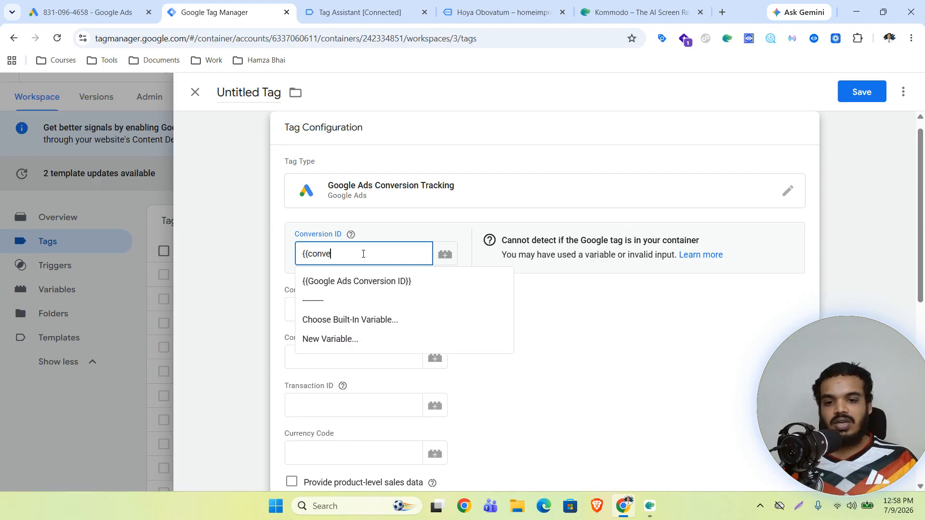
click(378, 281)
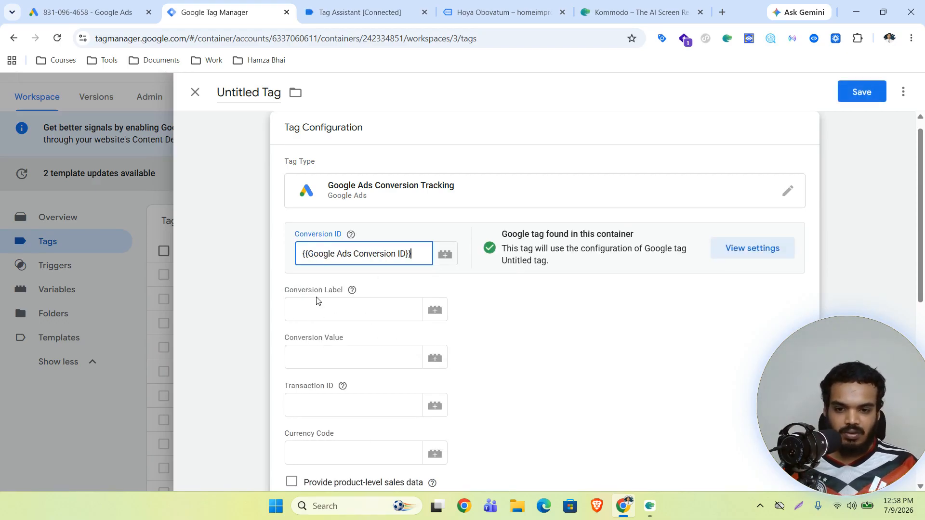
click(322, 316)
key(ctrl+v)
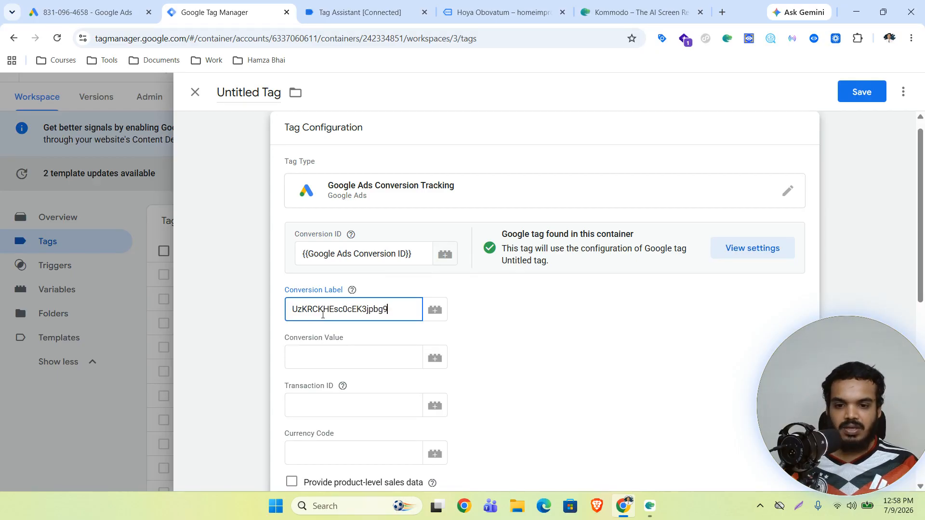
Step: Set the Conversion Value to {{price || G Ads}} and the Currency Code to {{Currency || G Ads}}
click(343, 362)
text({{)
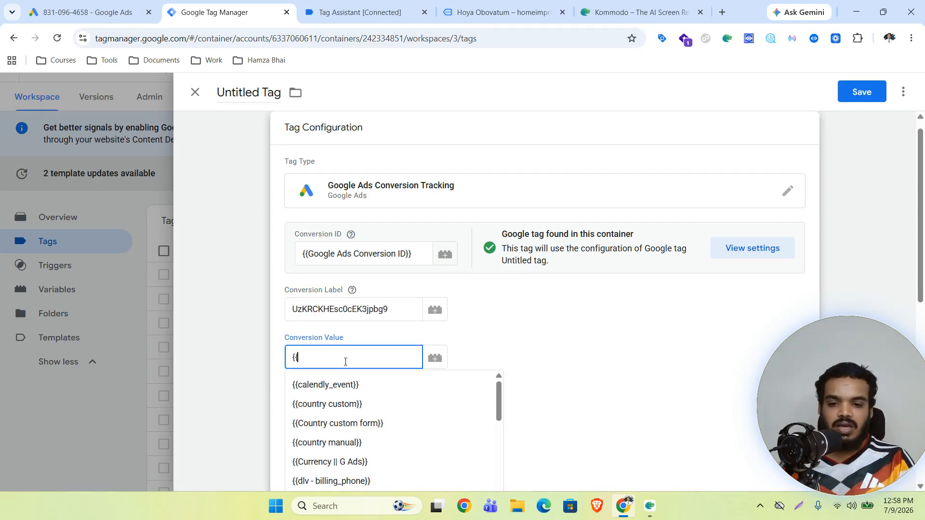
text(pric)
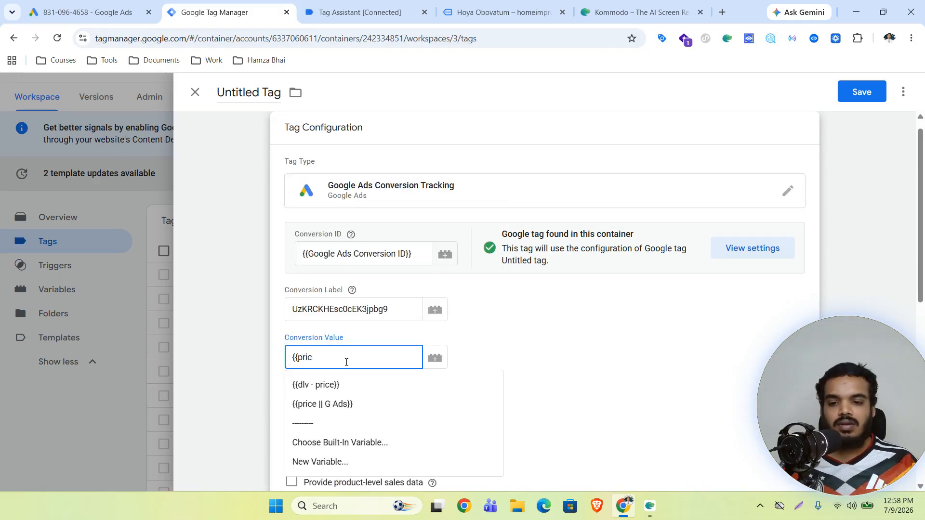
click(326, 405)
scroll(378, 381, down, 3)
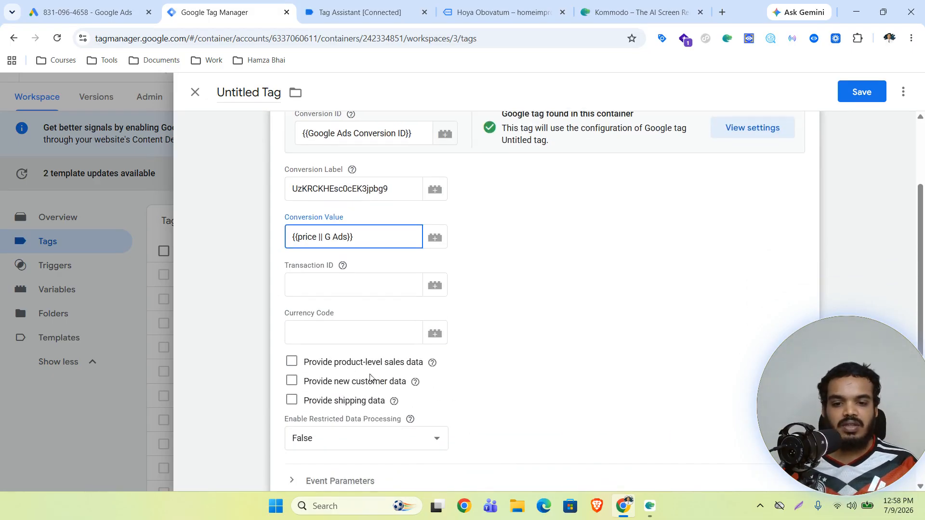
click(359, 371)
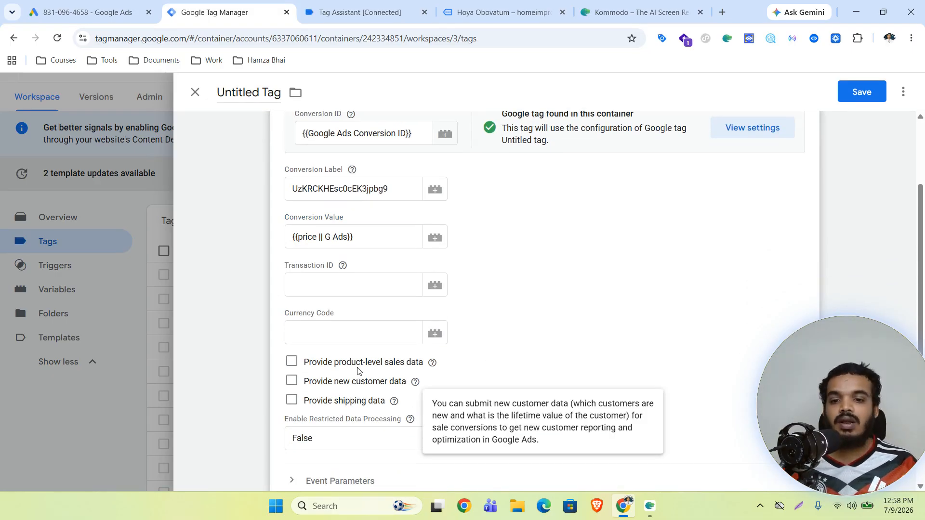
click(311, 332)
text({{curr)
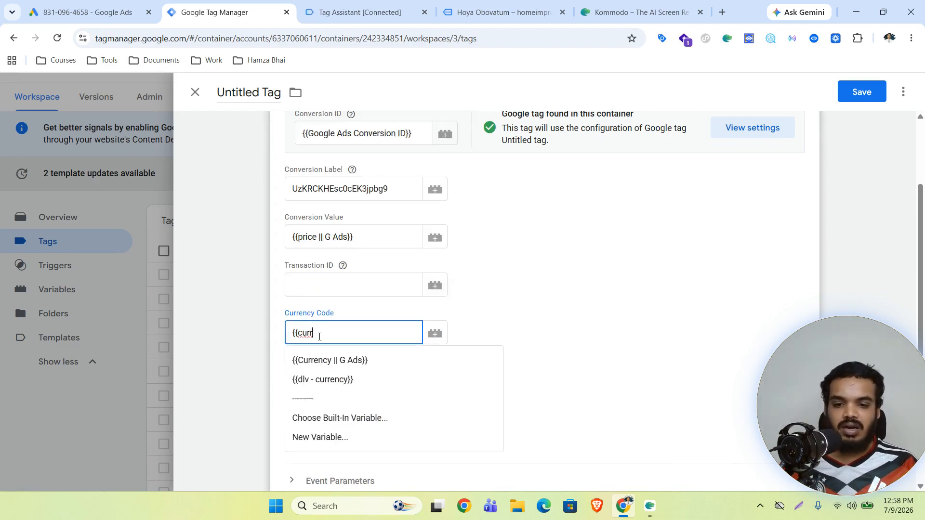
click(336, 361)
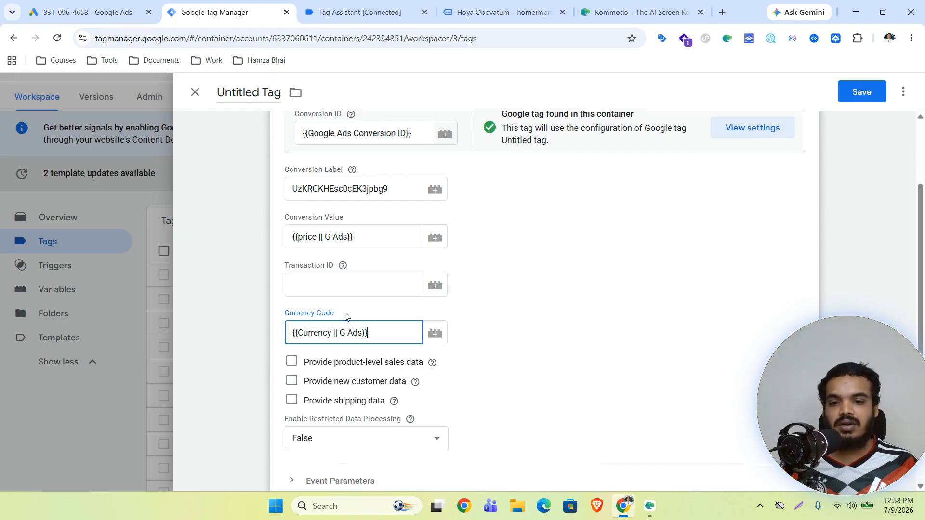
Step: Set the tag's firing option to Once per page in the advanced settings
scroll(720, 340, down, 4)
click(343, 370)
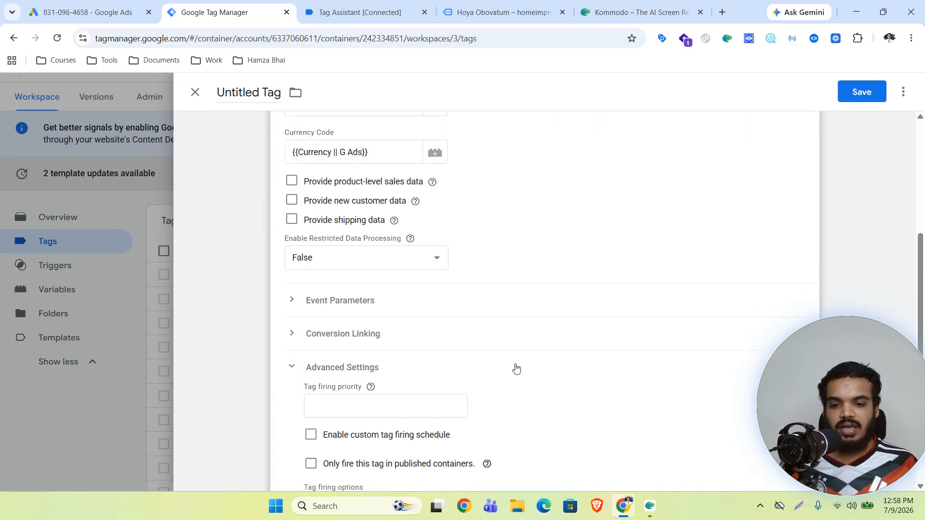
scroll(516, 369, down, 4)
click(399, 329)
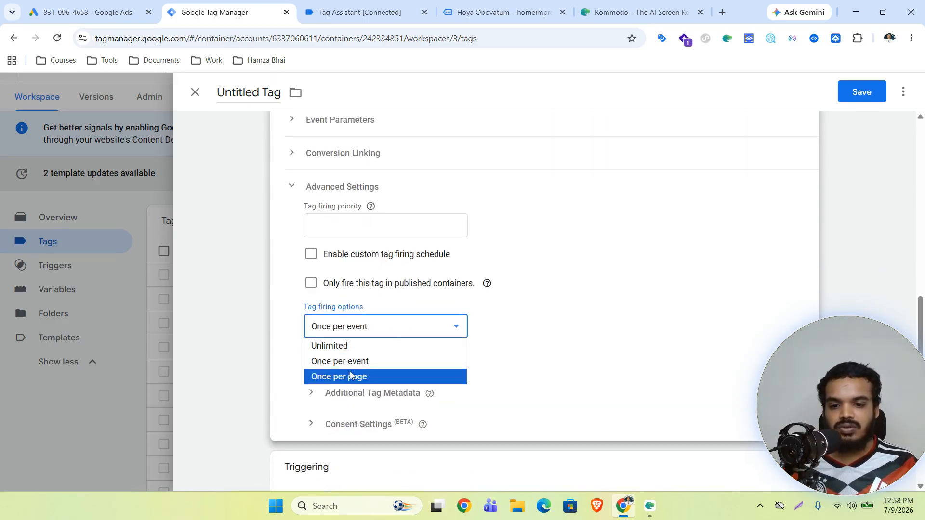
click(371, 377)
Step: Assign the existing add_to_cart custom event trigger to the tag
scroll(482, 357, down, 3)
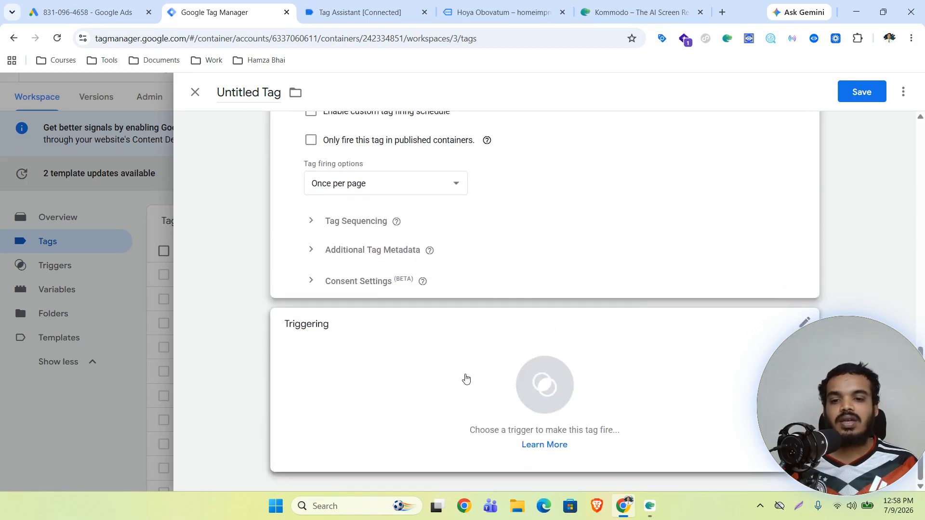
click(505, 374)
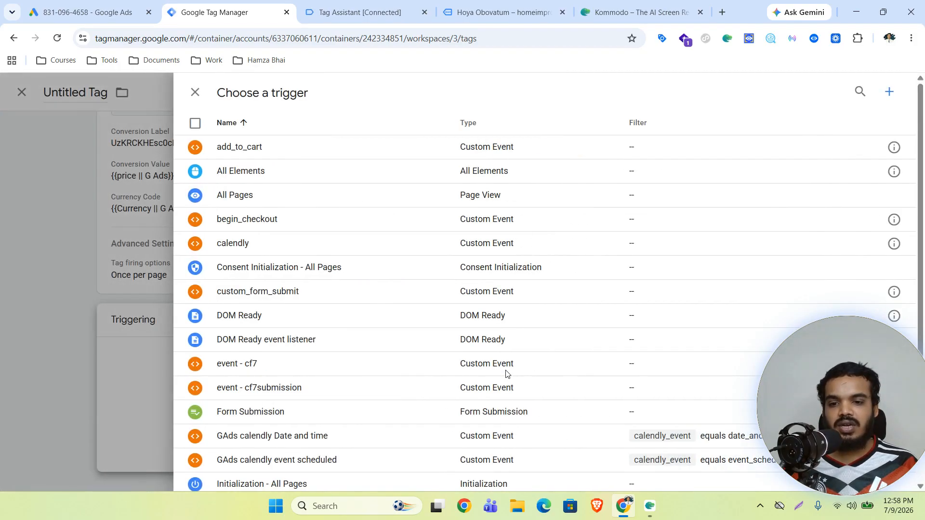
click(260, 152)
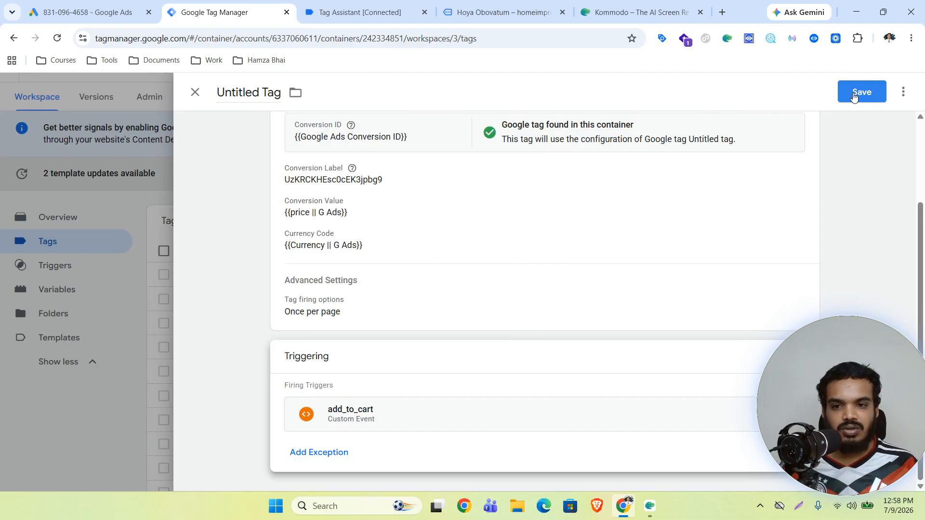
Step: Check the add_to_cart event name in Tag Assistant's API call, copy it and return to the tag in Google Tag Manager
click(360, 12)
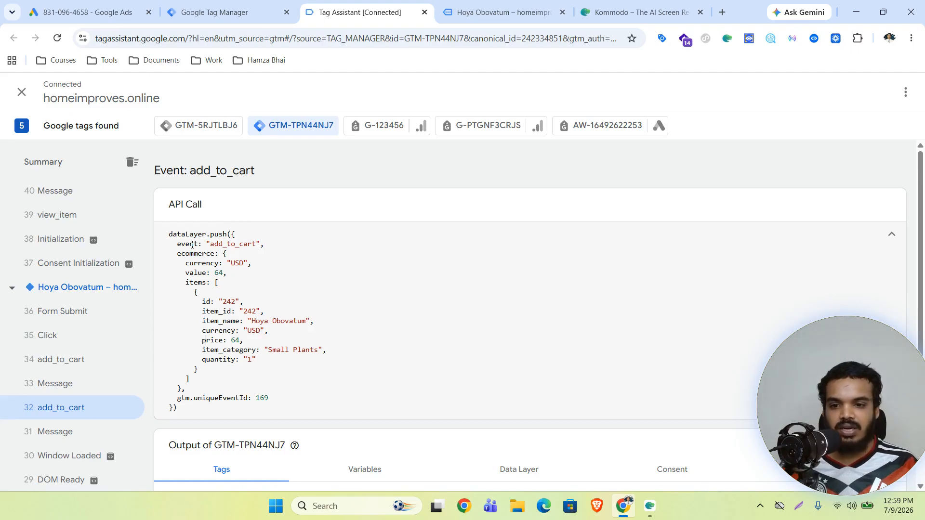
double_click(232, 244)
key(ctrl+c)
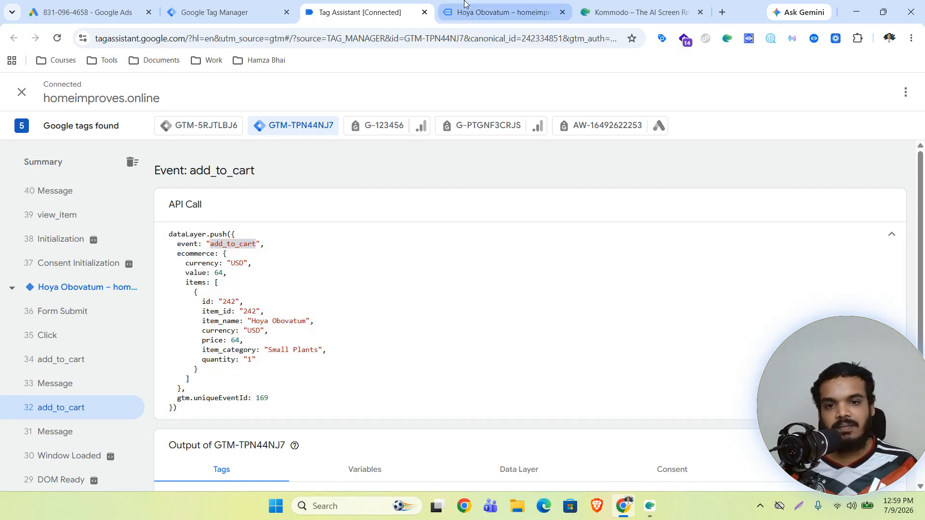
click(209, 12)
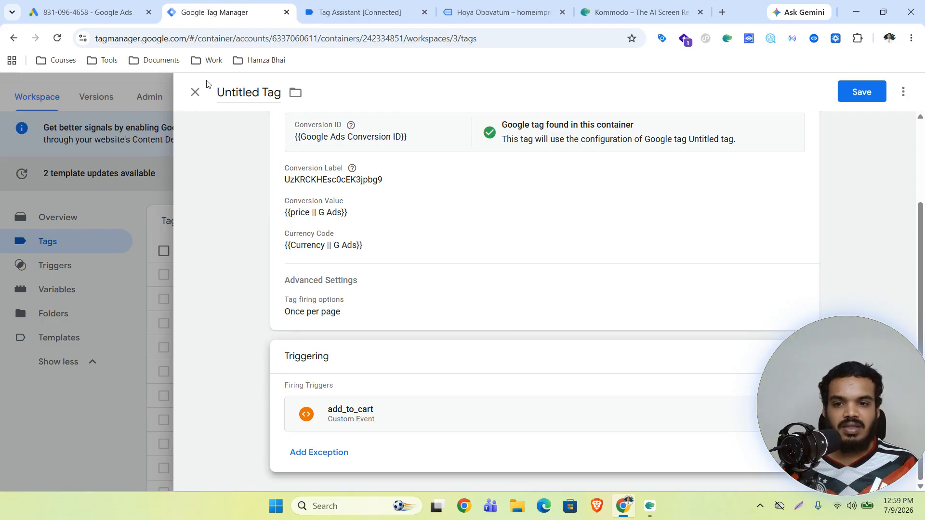
Step: Save the tag under the name "Google Ads || Add to Cart"
click(853, 100)
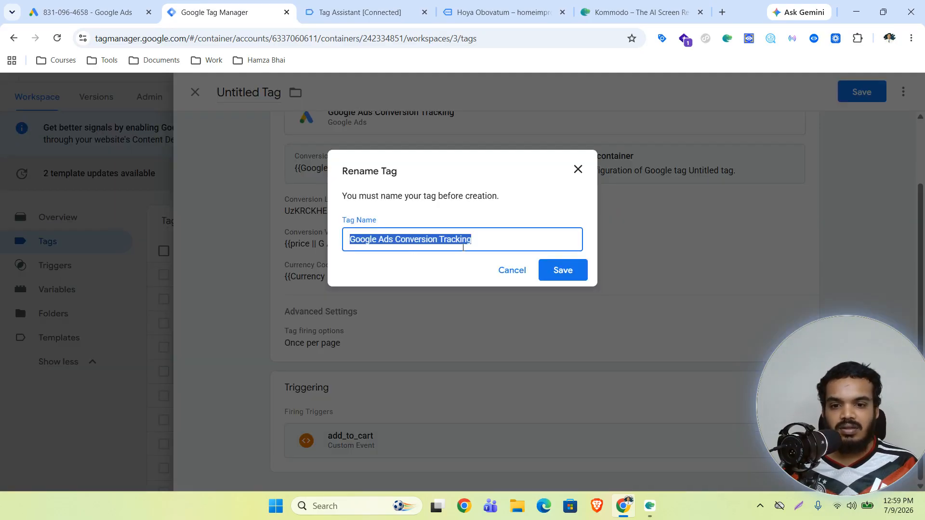
drag(477, 240, 413, 244)
text(|| )
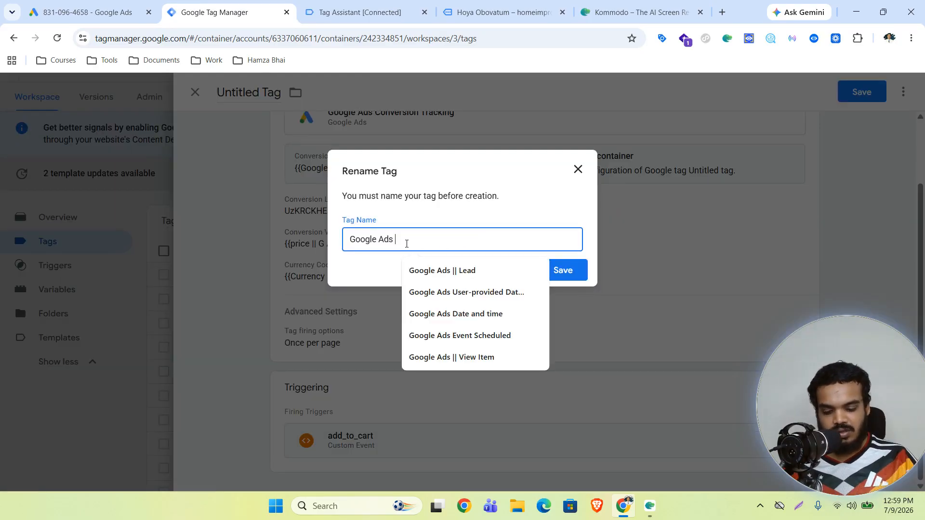
text(Add)
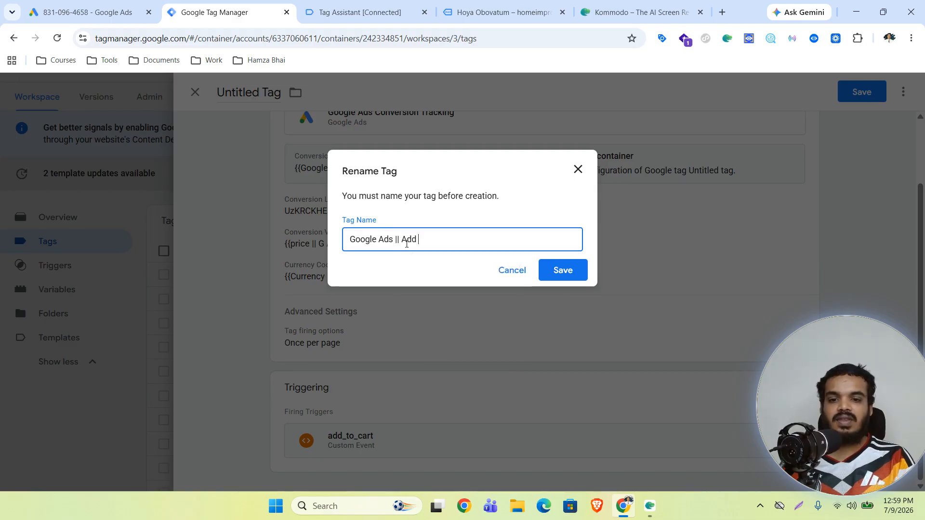
text( to Cart)
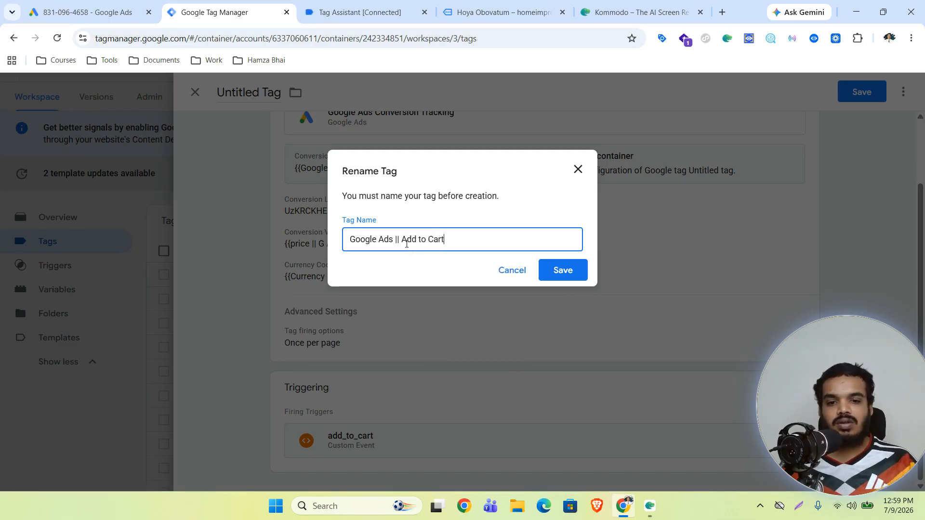
click(578, 271)
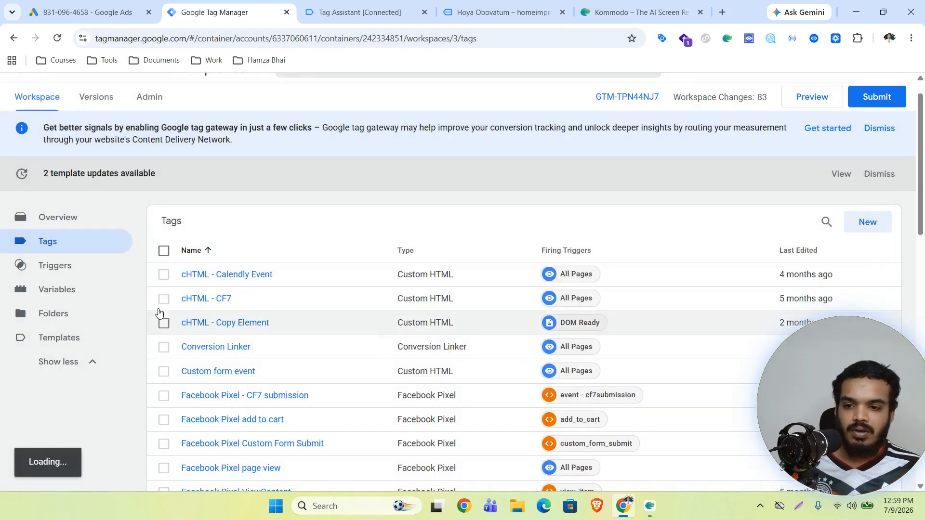
Step: Compare the add_to_cart trigger's event name with the event name in Tag Assistant's API call, then close the trigger
click(63, 273)
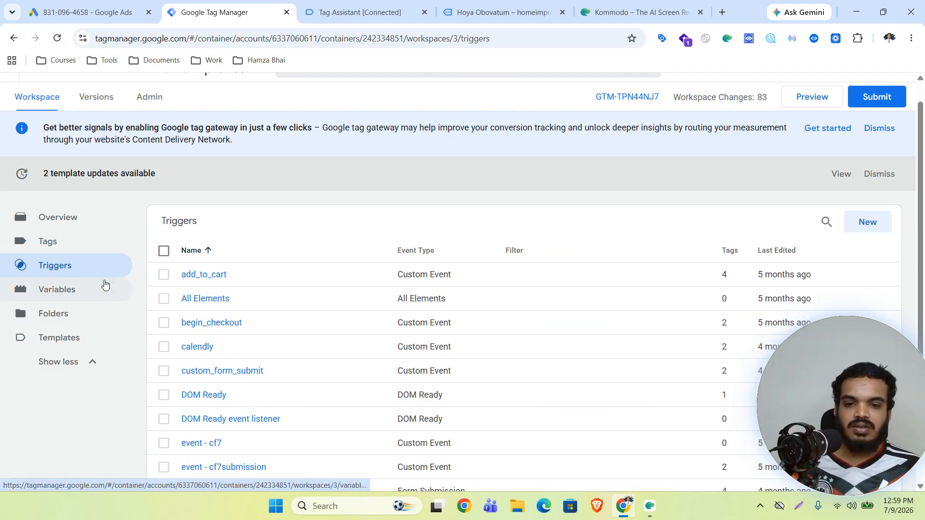
click(219, 276)
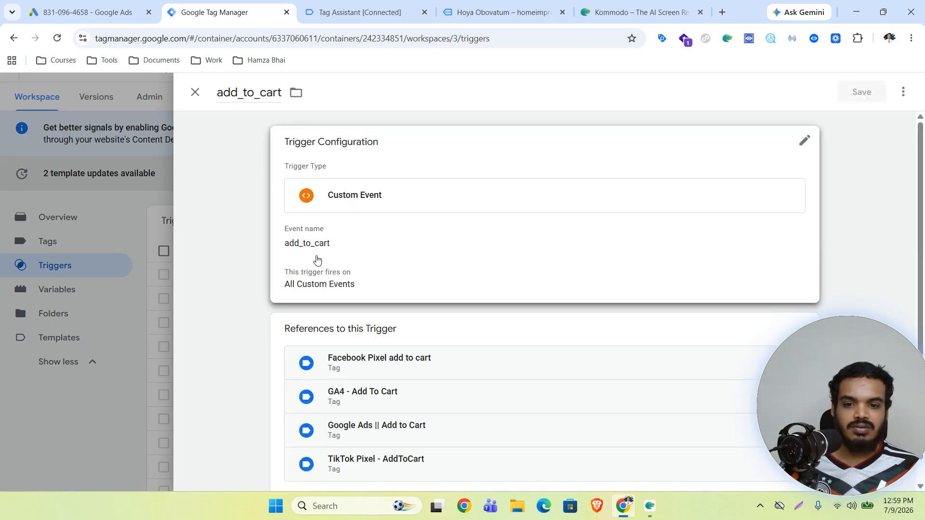
click(398, 4)
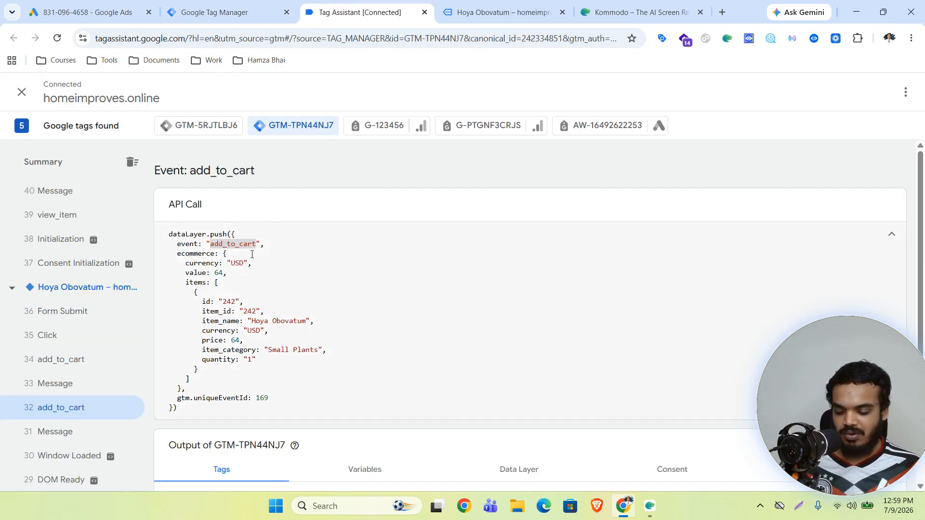
click(226, 12)
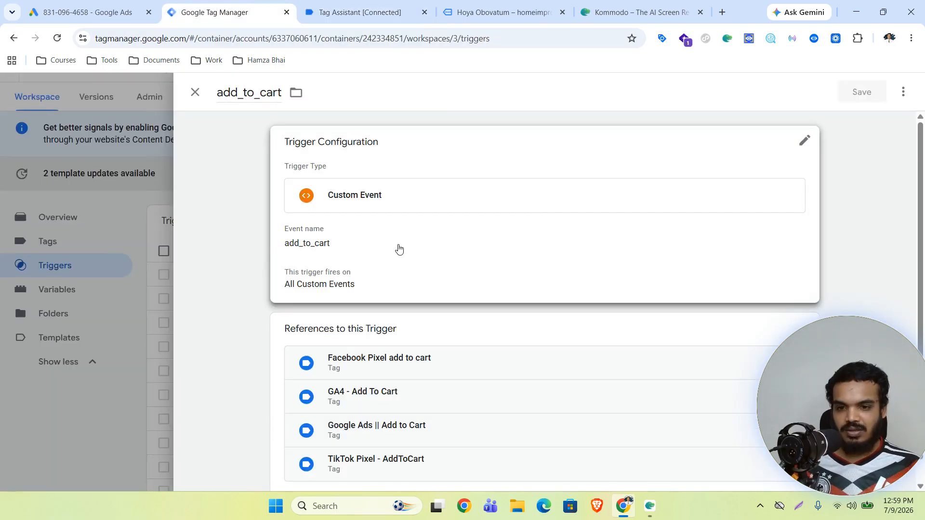
key(ctrl+f)
key(ctrl+v)
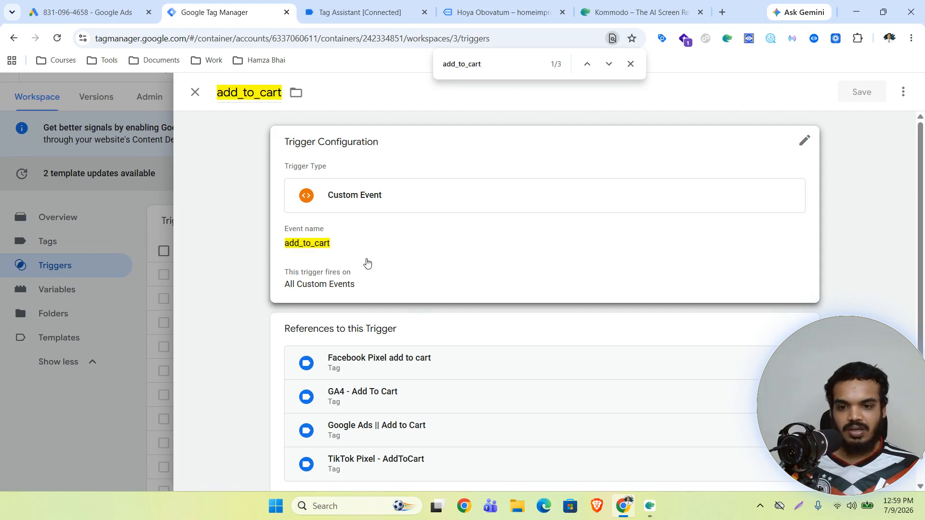
click(627, 68)
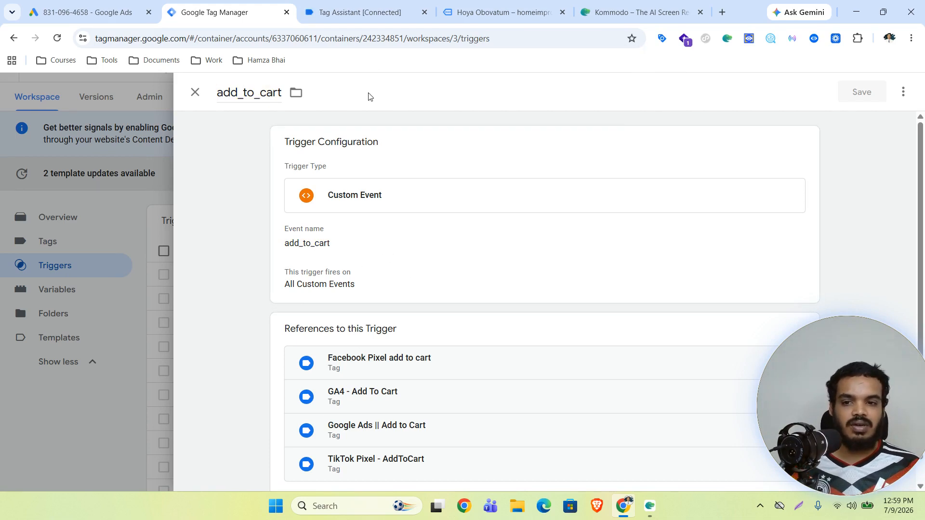
click(195, 92)
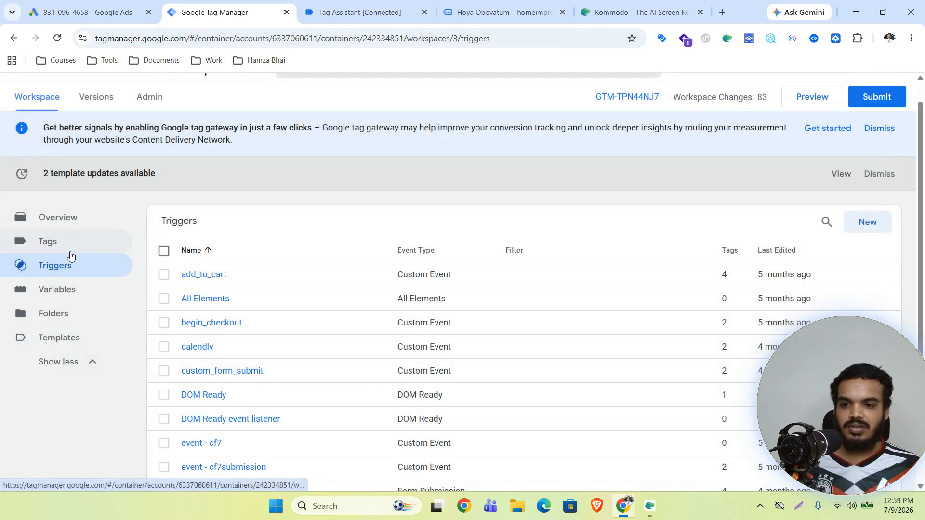
Step: Switch to Google Ads and finish the Add to cart conversion setup
click(87, 12)
scroll(484, 325, down, 4)
click(216, 428)
Step: Expand the Add to cart and Page view goals in the conversion summary to review their conversion actions
scroll(433, 381, down, 5)
scroll(458, 377, down, 5)
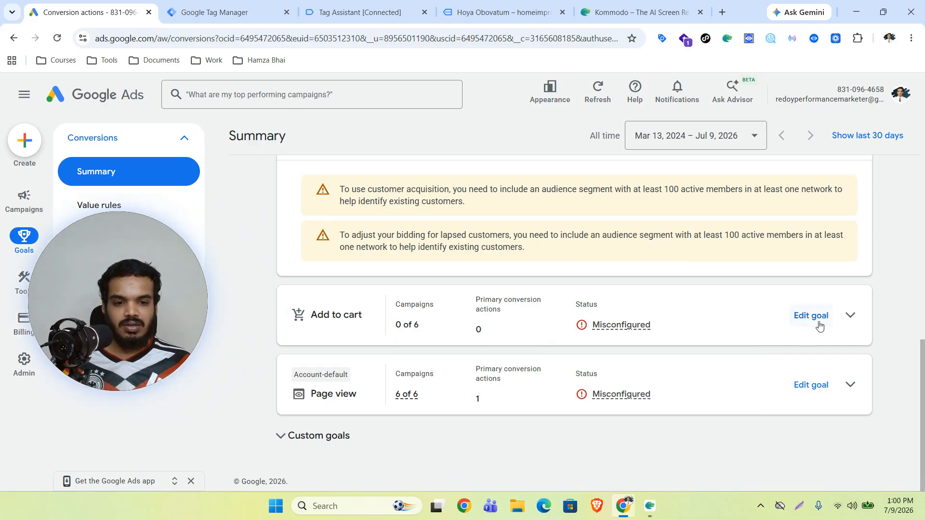
click(851, 314)
scroll(780, 327, down, 1)
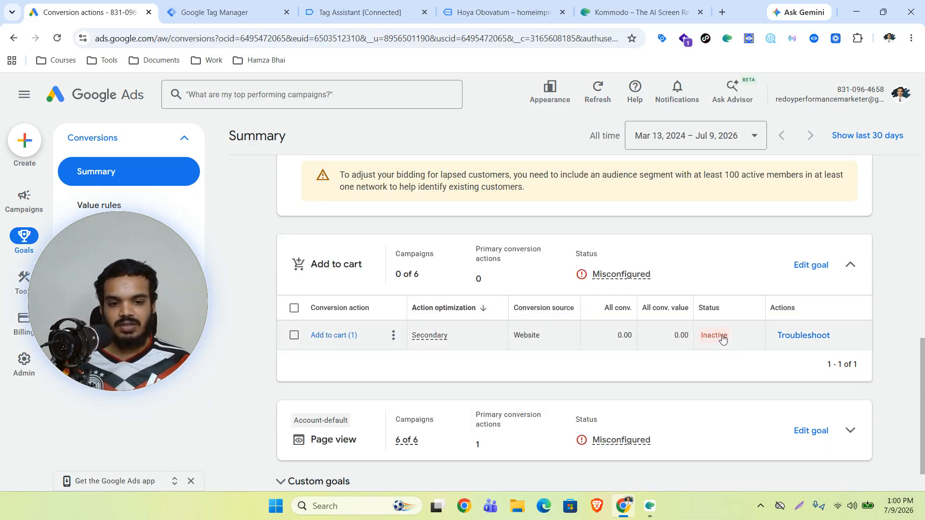
click(851, 430)
scroll(731, 392, down, 2)
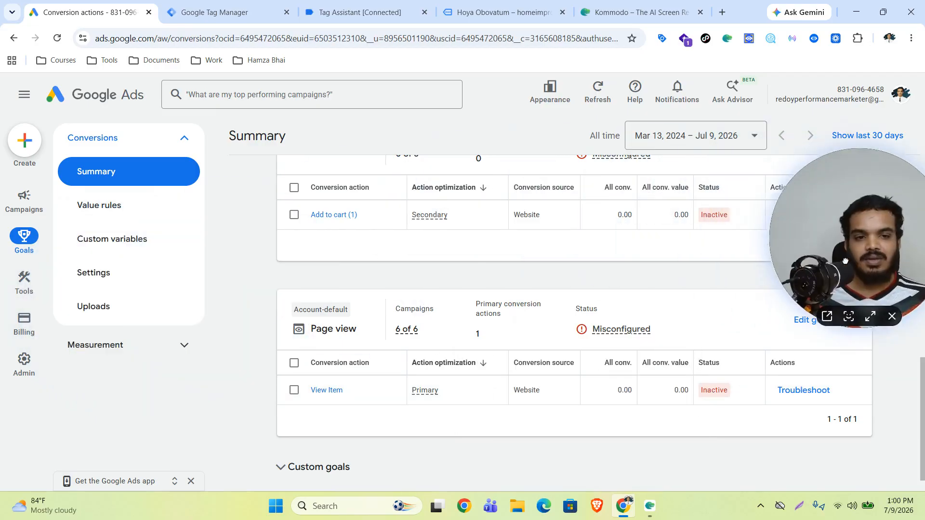
scroll(271, 193, up, 5)
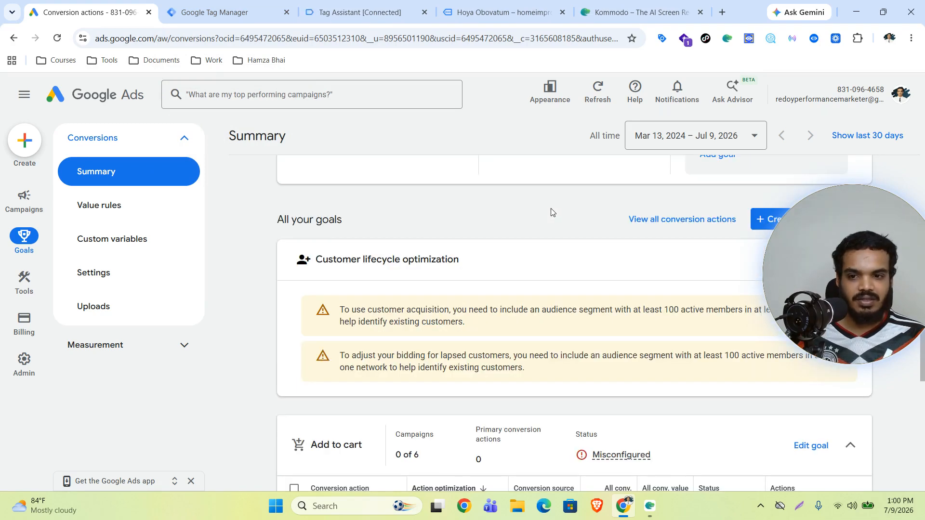
Step: Start a new conversion action, deselect Conversions from phone calls and continue with the website data source
scroll(578, 212, down, 1)
drag(829, 225, 836, 284)
scroll(809, 269, up, 1)
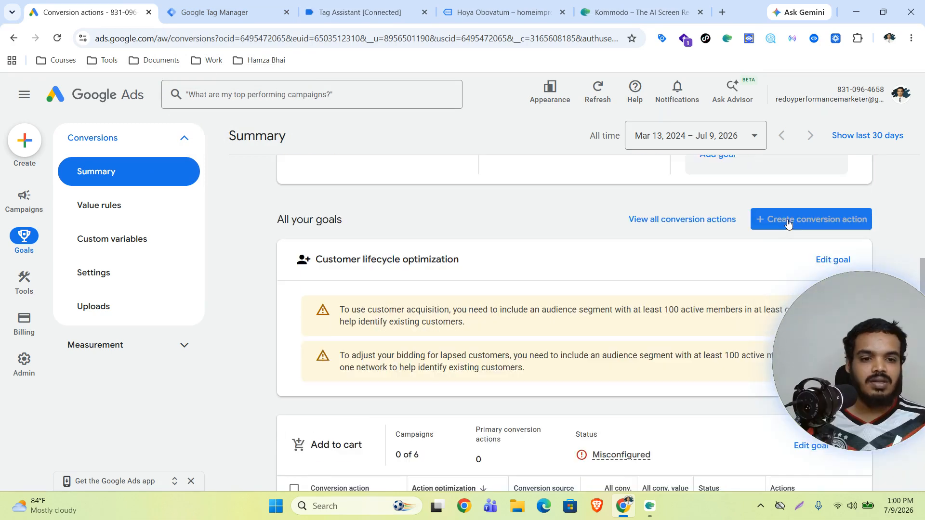
click(811, 219)
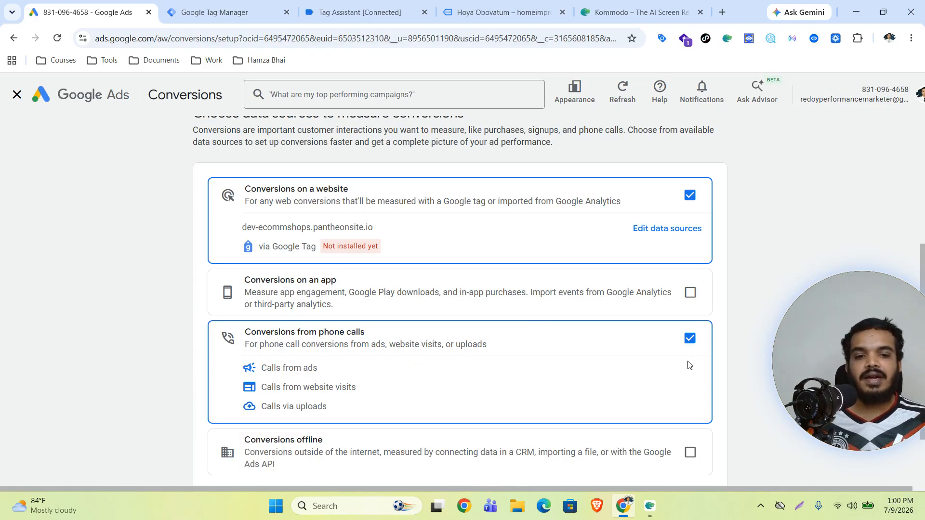
click(690, 338)
scroll(409, 316, down, 2)
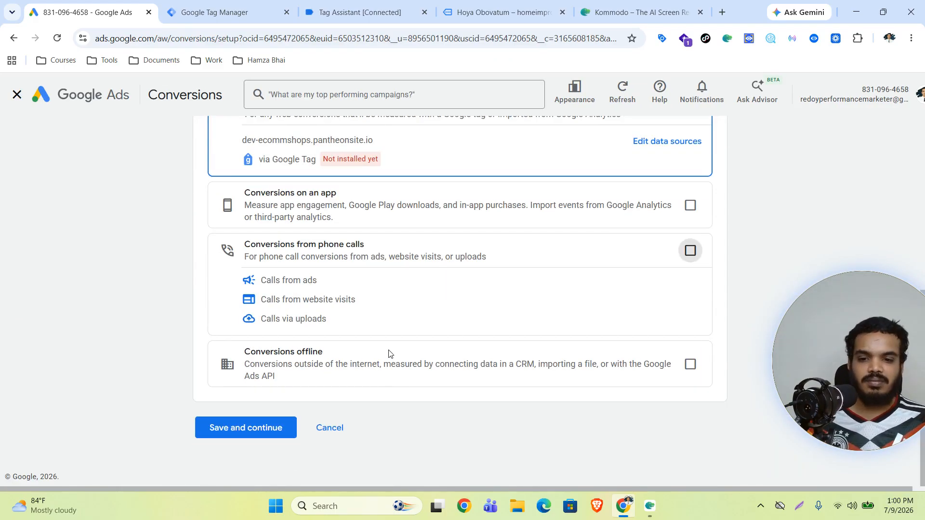
click(242, 429)
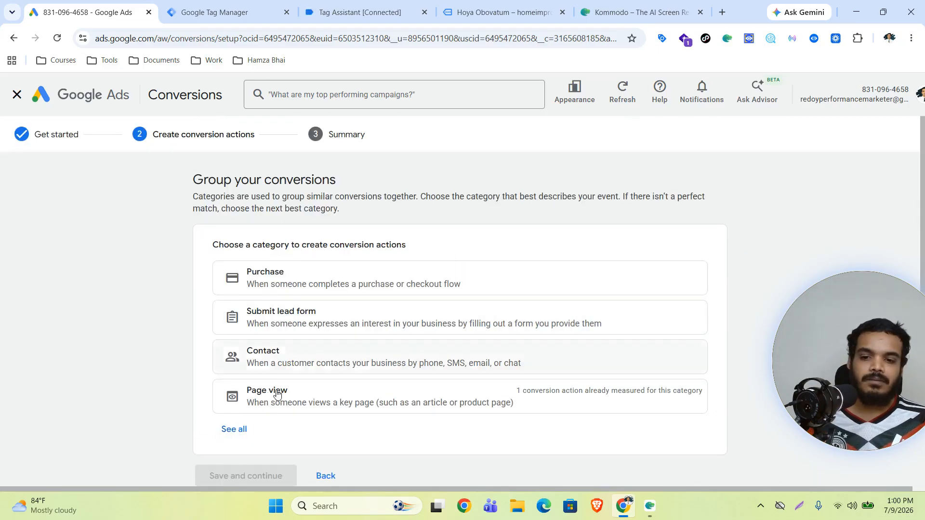
Step: Choose the Begin checkout category and set the conversion to be created manually with code
click(234, 429)
scroll(299, 357, down, 1)
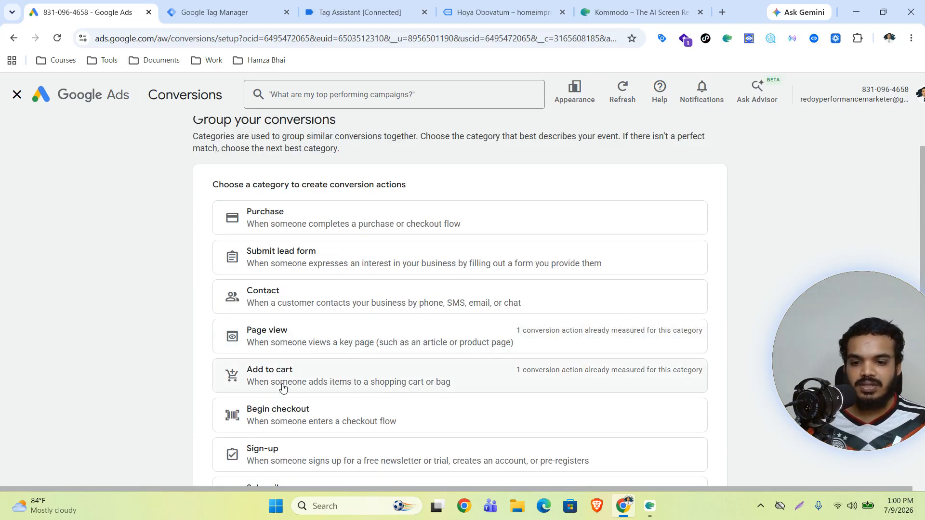
click(305, 414)
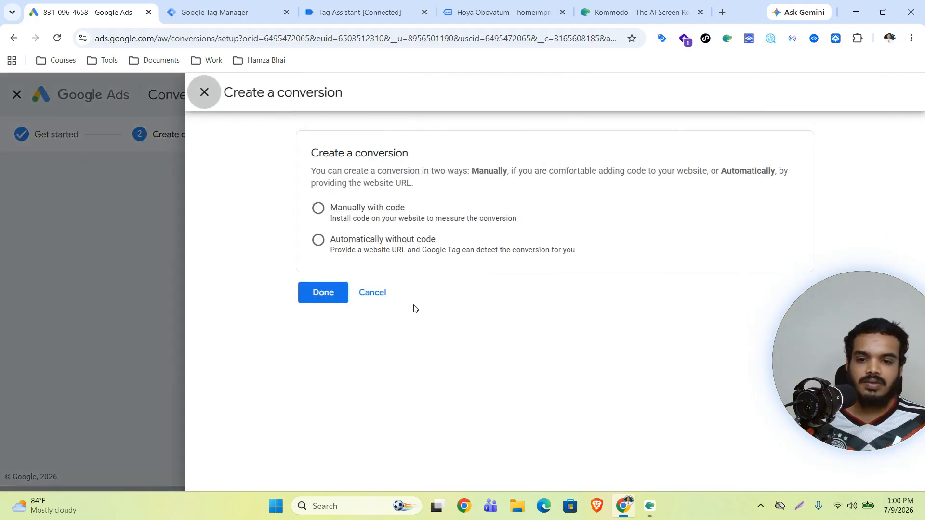
click(351, 213)
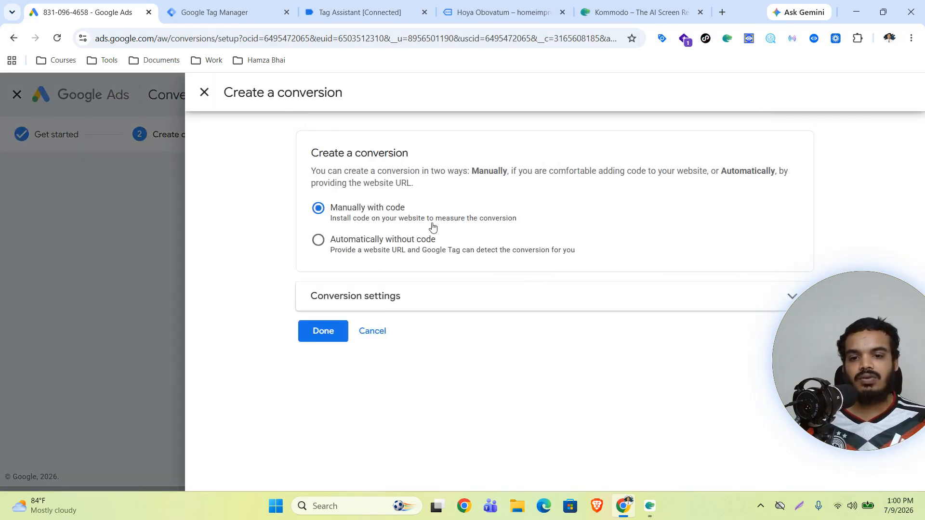
Step: Open the Begin checkout conversion settings and review the action optimization, conversion name, value and count options
click(534, 299)
scroll(522, 293, down, 3)
click(441, 312)
scroll(530, 270, down, 5)
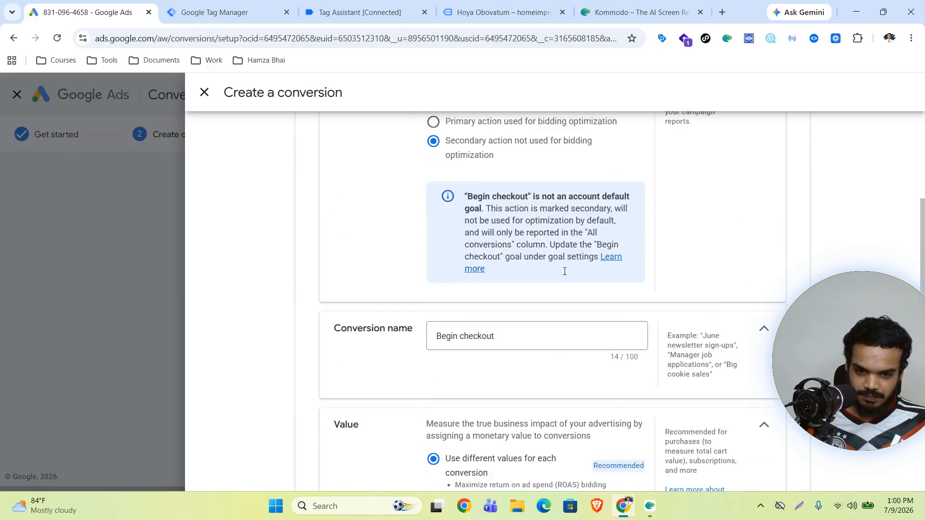
scroll(529, 279, down, 3)
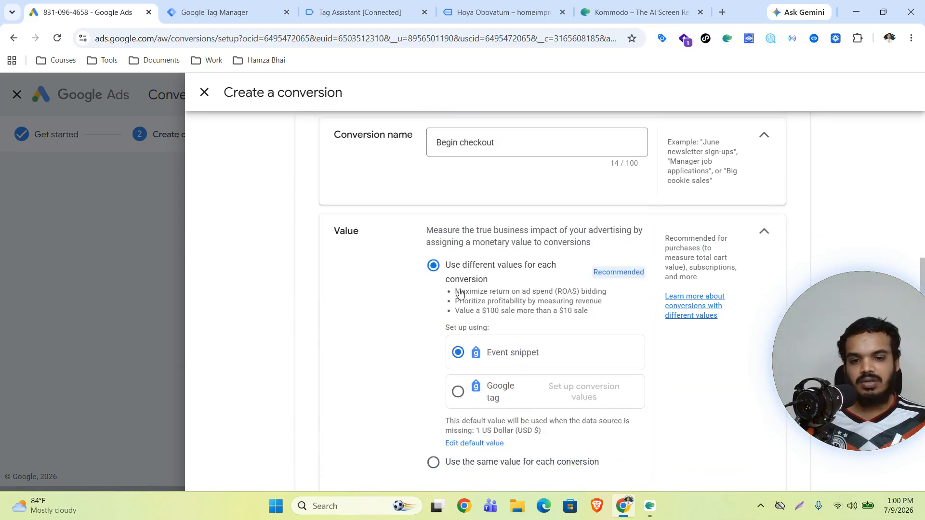
scroll(530, 276, down, 5)
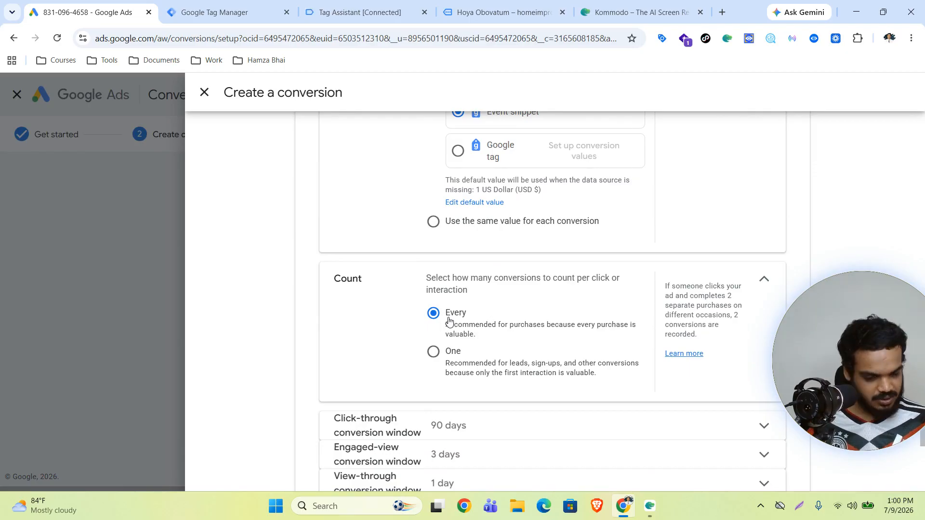
scroll(487, 308, down, 3)
scroll(490, 308, down, 1)
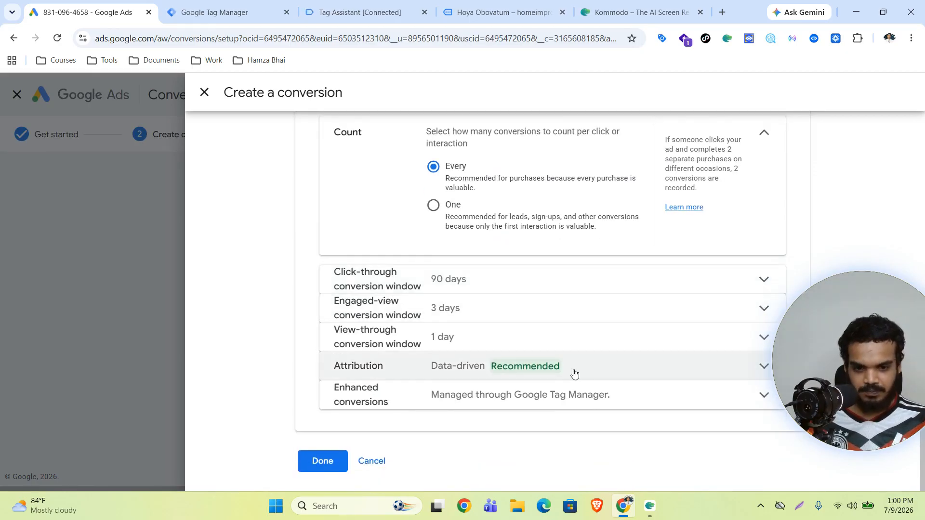
Step: Turn off enhanced conversions for the Begin checkout action and confirm its conversion settings
click(899, 358)
click(585, 393)
scroll(448, 380, down, 3)
click(435, 367)
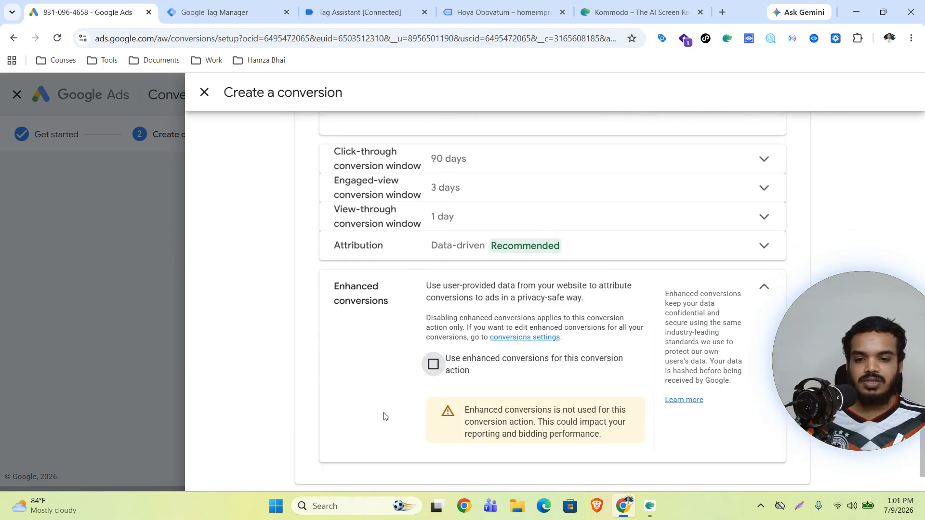
scroll(382, 415, down, 2)
click(332, 456)
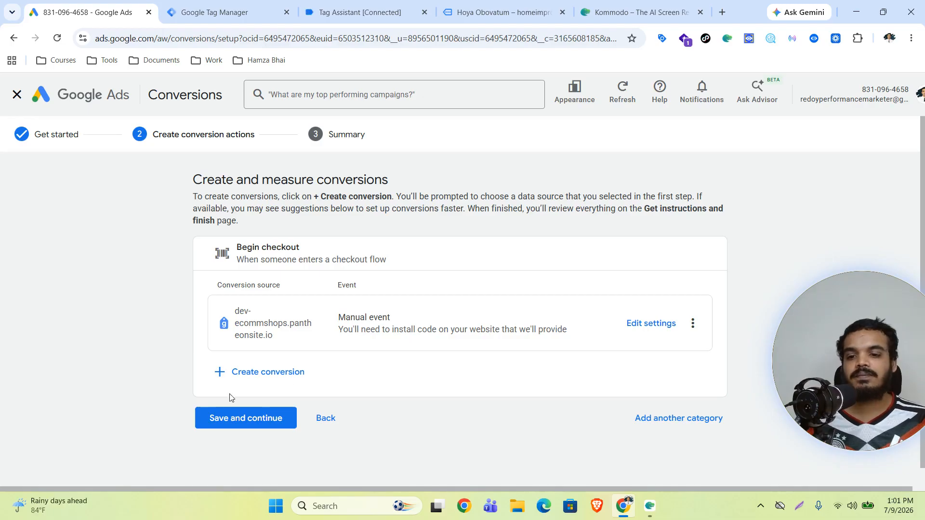
Step: Save the Begin checkout conversion and copy its conversion label from the Google Tag Manager setup instructions
click(227, 422)
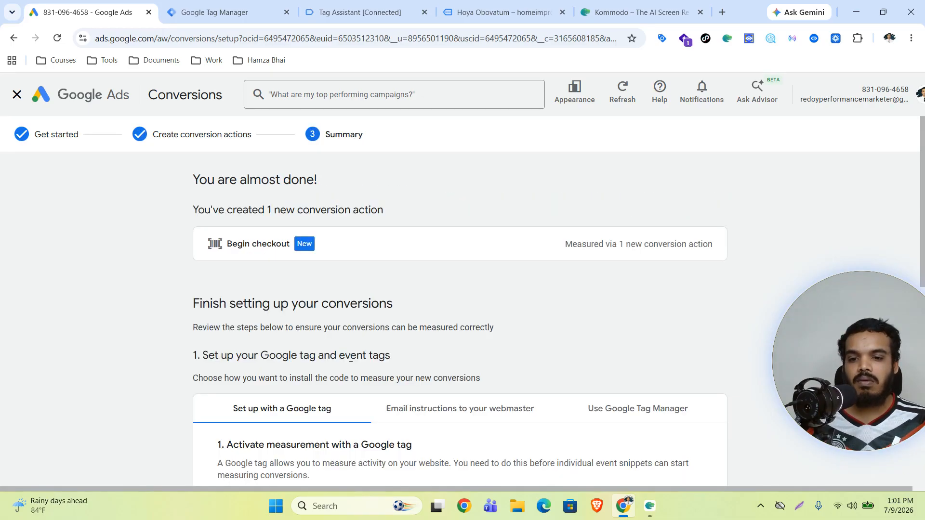
click(606, 411)
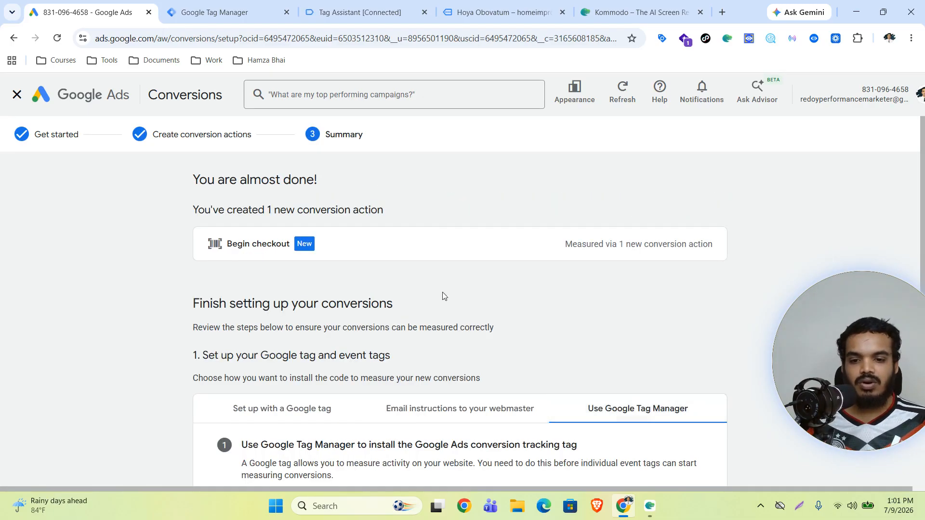
scroll(443, 292, down, 8)
scroll(424, 246, up, 1)
drag(492, 214, 400, 215)
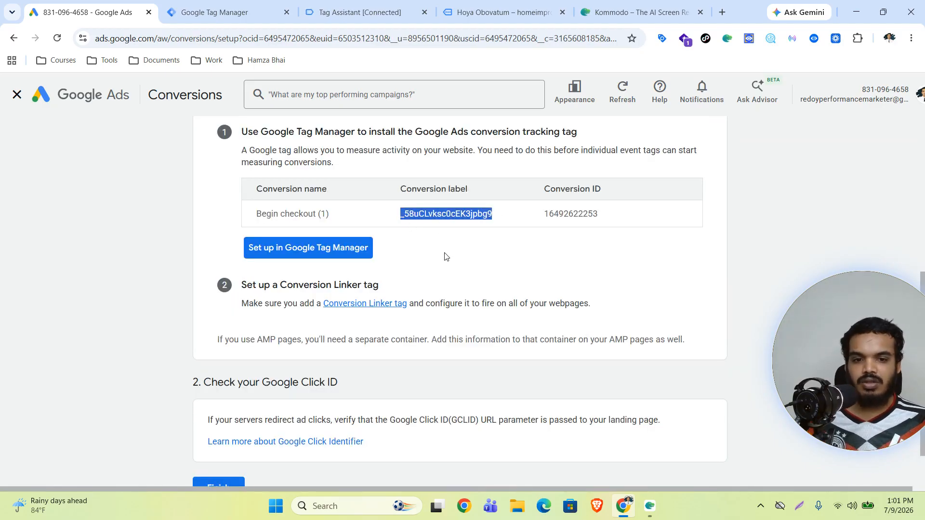
Step: Switch to Google Tag Manager and list the workspace's tags sorted by last edited, newest first
click(207, 3)
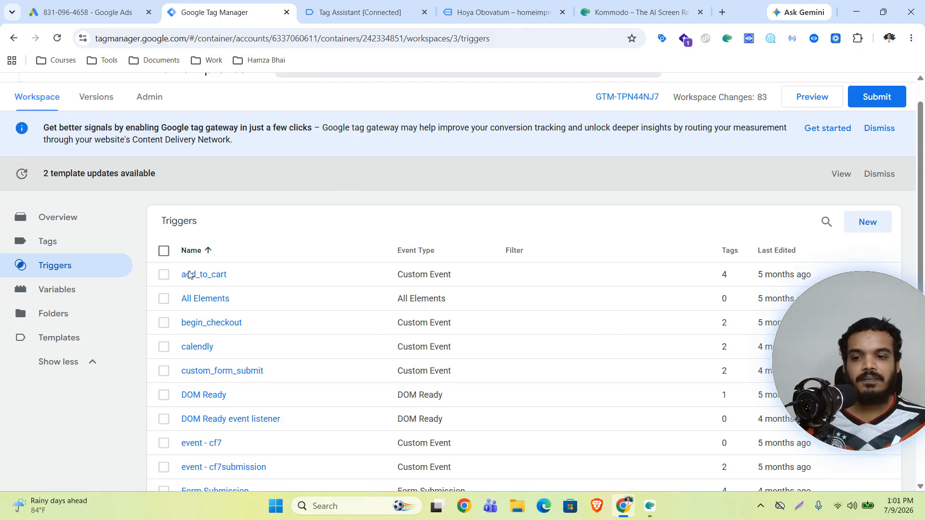
click(66, 238)
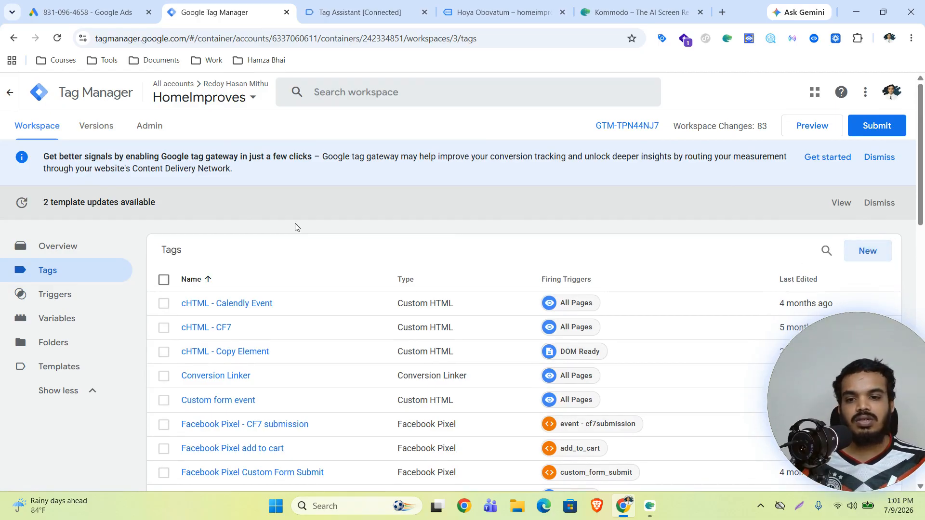
scroll(485, 207, down, 1)
click(784, 220)
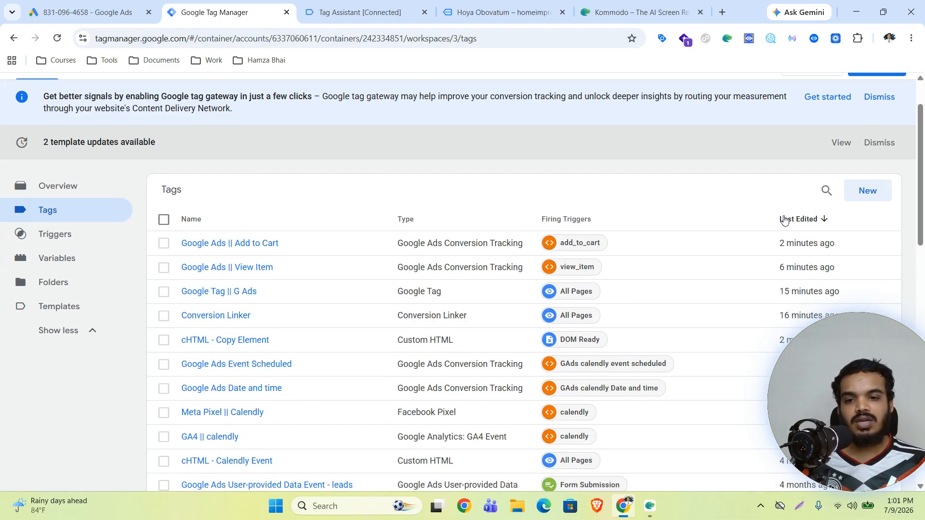
Step: Duplicate the Google Ads || Add to Cart tag and name the copy Google Ads || Begin Checkout
click(251, 248)
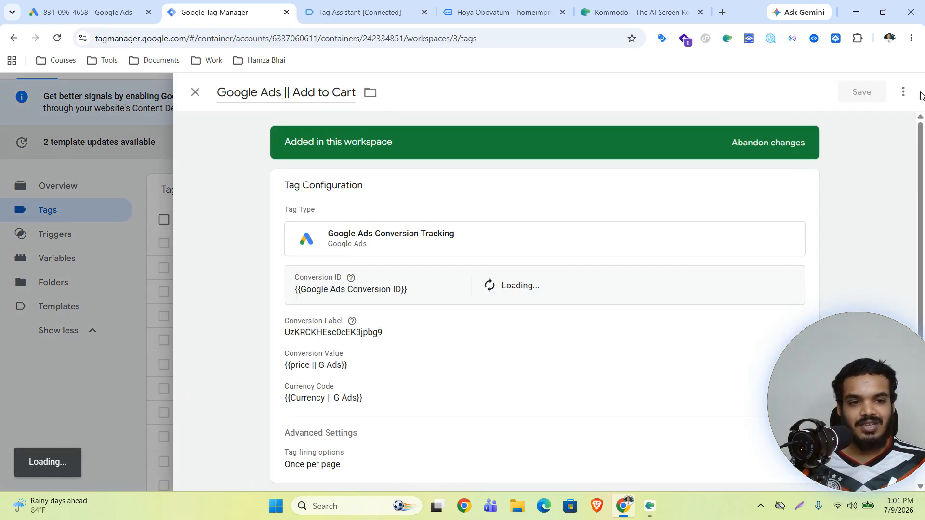
click(902, 92)
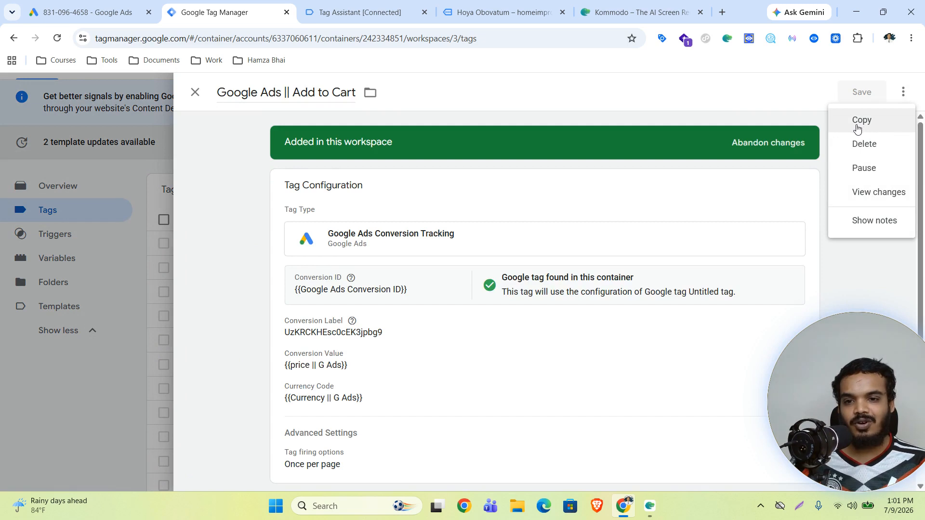
click(864, 126)
drag(248, 93, 217, 96)
key(BackSpace)
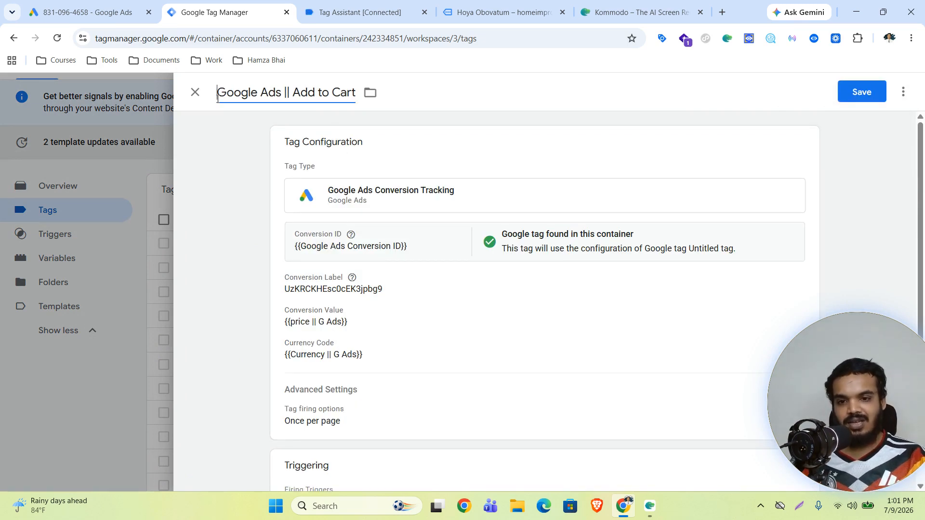
drag(306, 96, 351, 95)
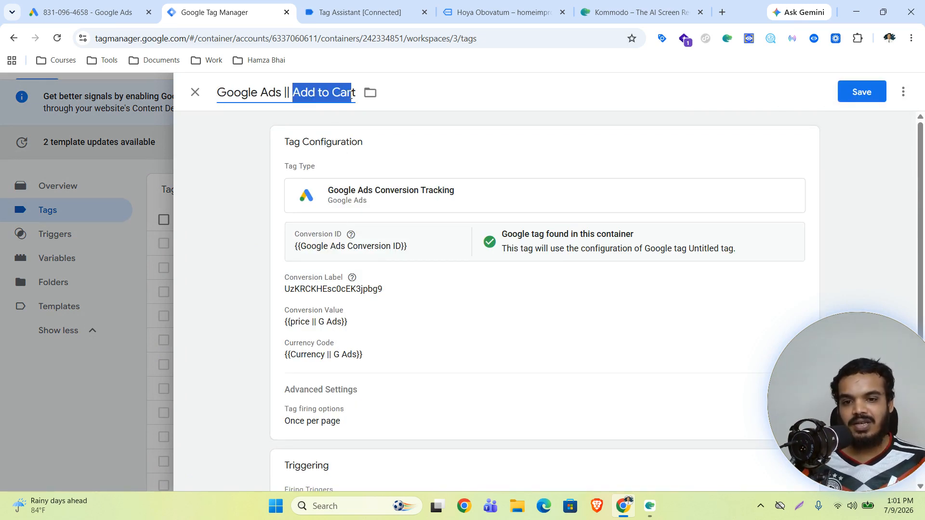
text(Begin C)
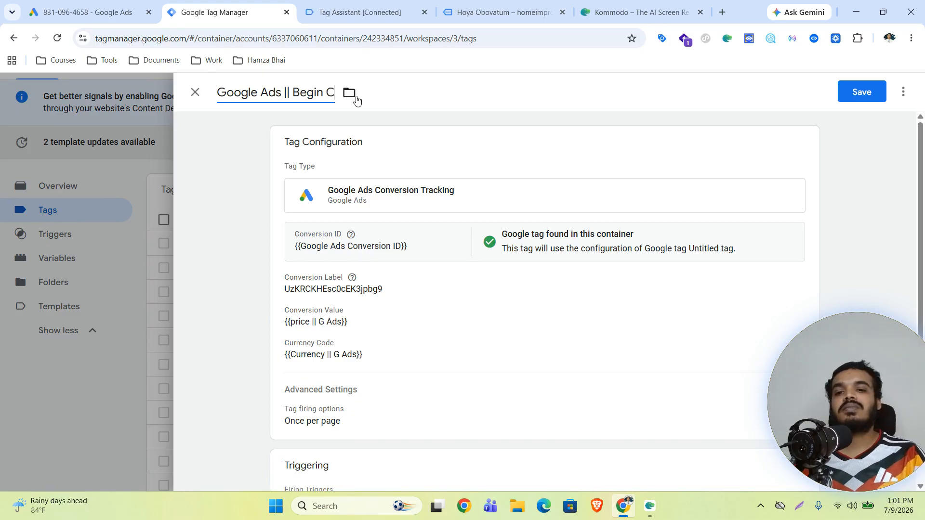
text(heckout)
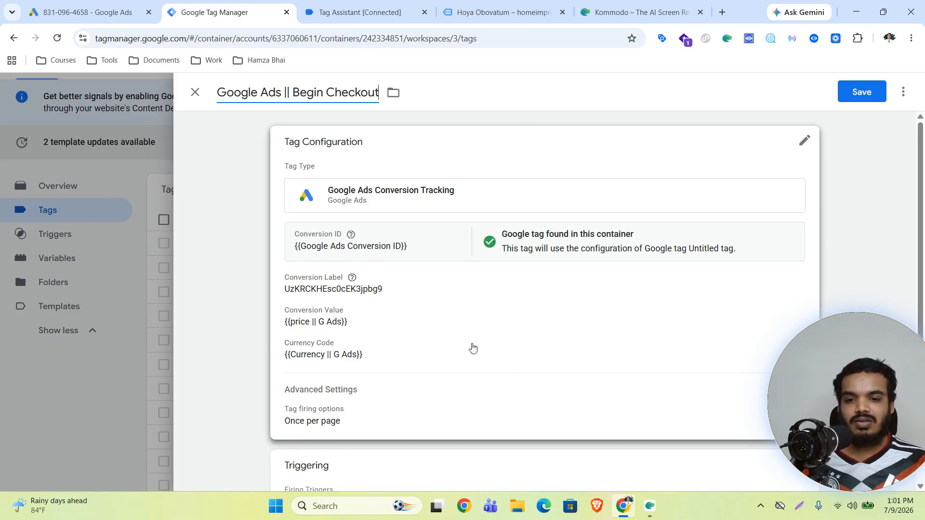
Step: Replace the tag's conversion label with the copied _58uCLvksc0cEK3jpbg9 and set its conversion value to {{Value || G Ads}}
click(392, 292)
drag(395, 326, 295, 332)
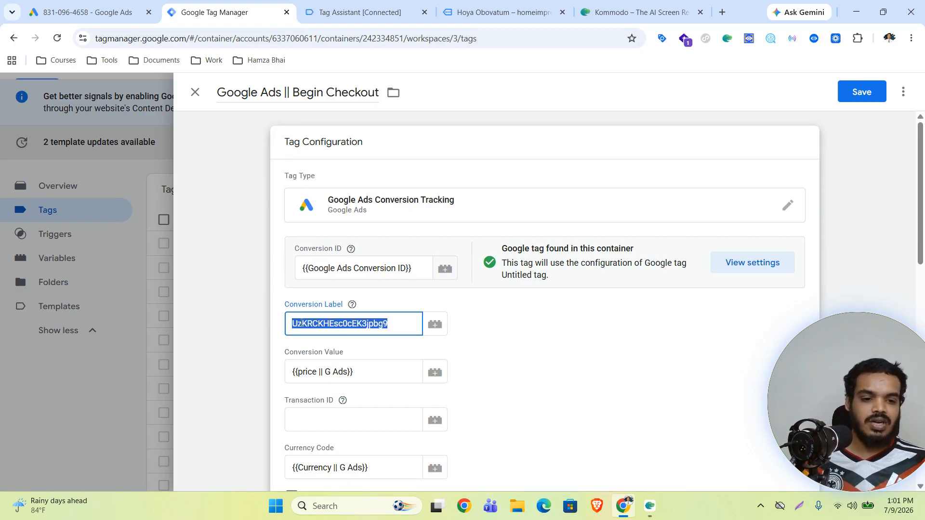
key(ctrl+v)
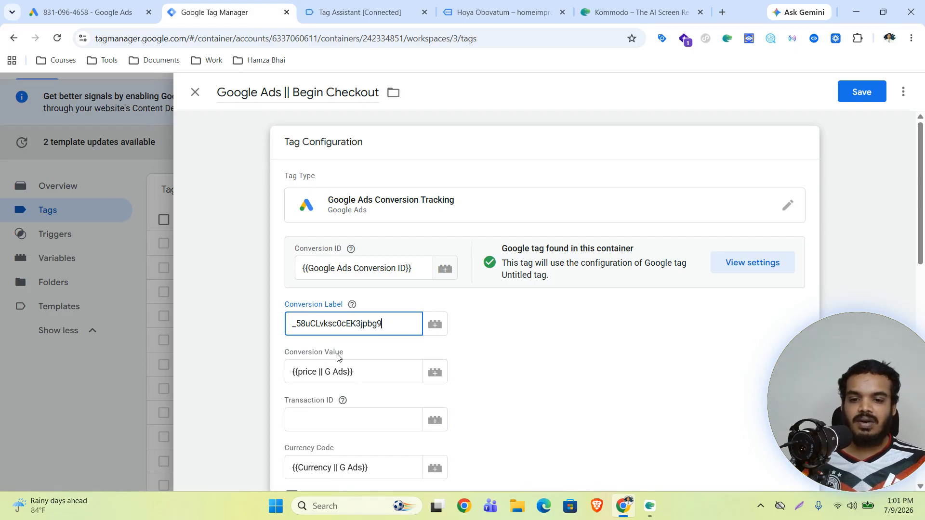
drag(353, 369, 275, 379)
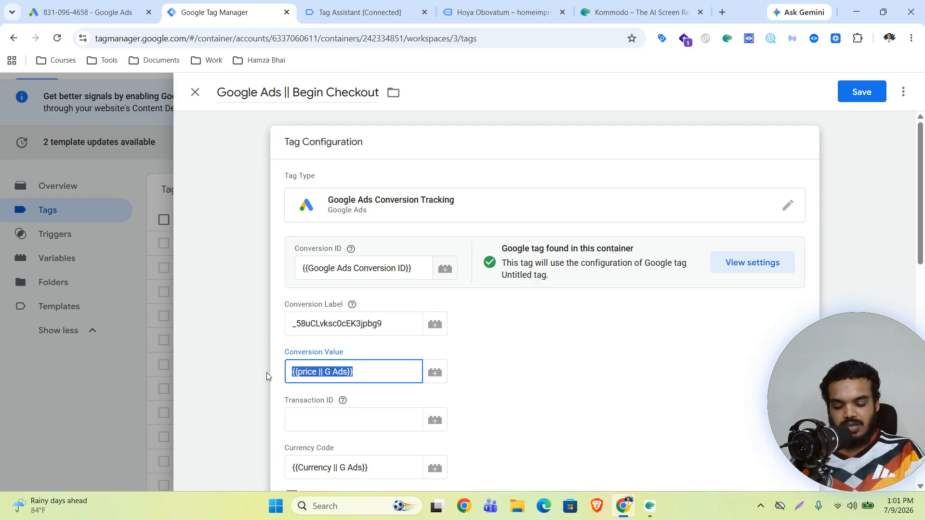
text({{val)
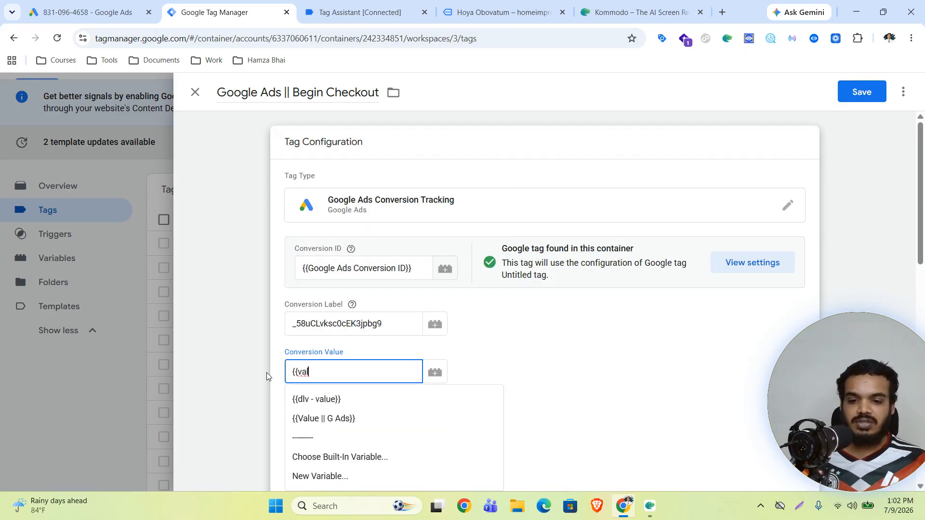
click(338, 418)
scroll(394, 401, down, 3)
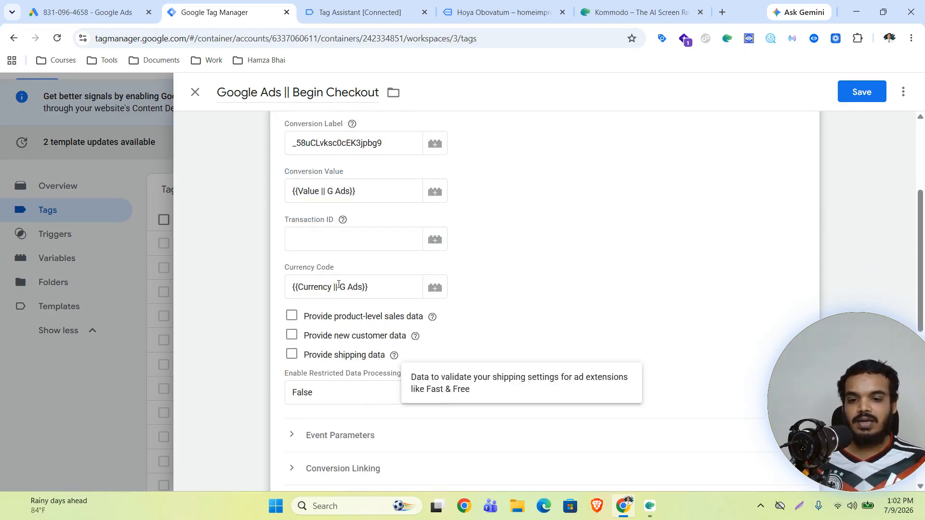
scroll(551, 291, down, 4)
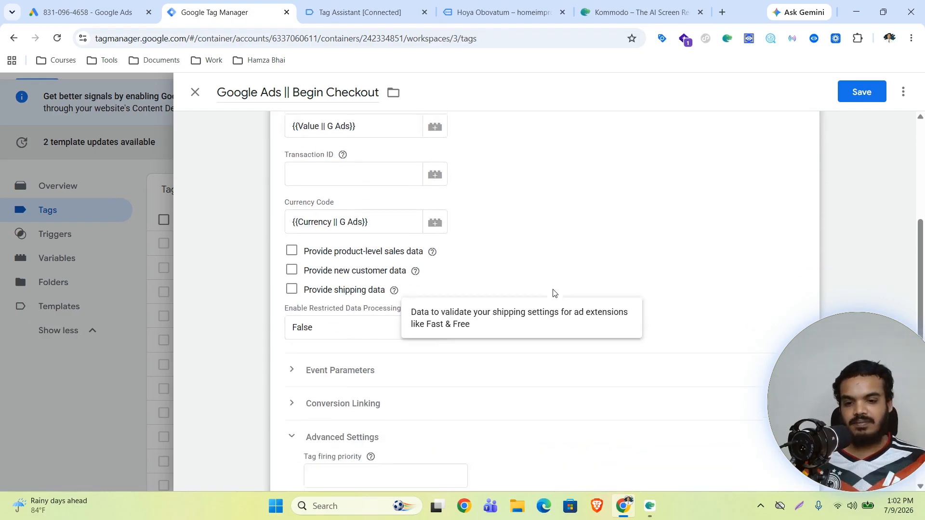
Step: Switch to the Greenstore product page and proceed to checkout with Hoya Obovatum from the shopping cart
click(477, 10)
scroll(547, 161, down, 5)
scroll(692, 167, up, 4)
scroll(692, 168, down, 5)
click(636, 168)
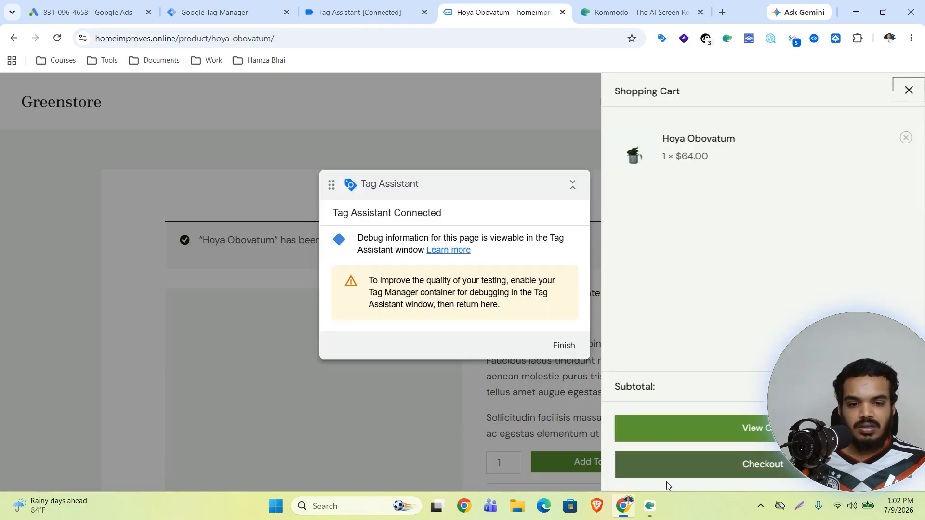
click(646, 466)
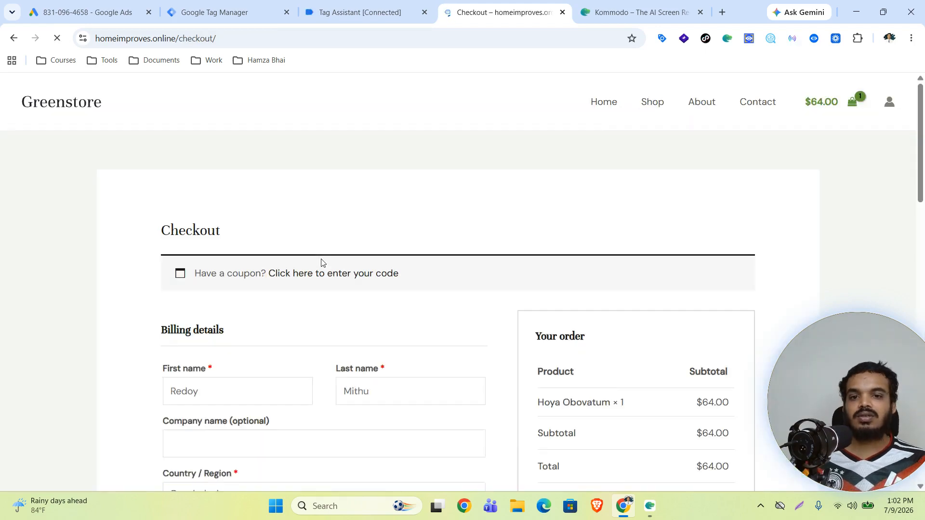
Step: Switch to Tag Assistant and examine the checkout page's begin_checkout event for its currency, value and item data
click(333, 12)
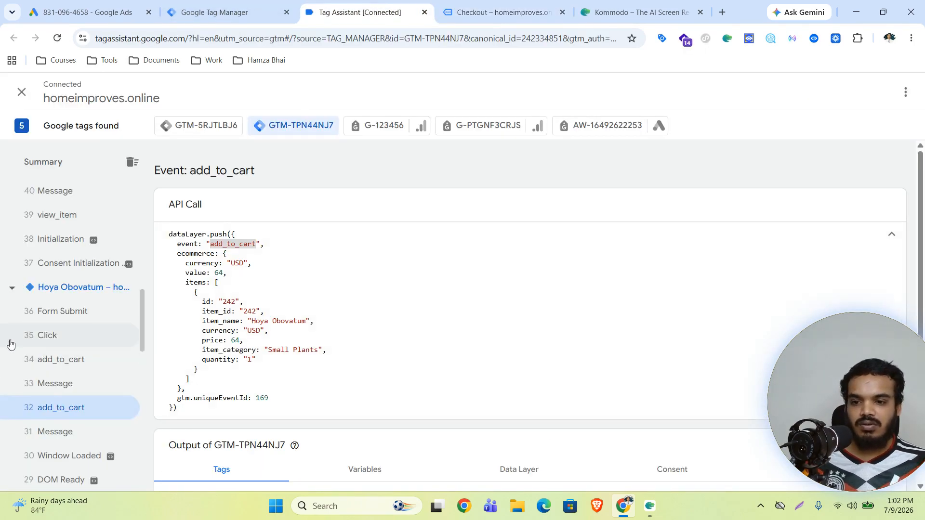
scroll(71, 344, up, 10)
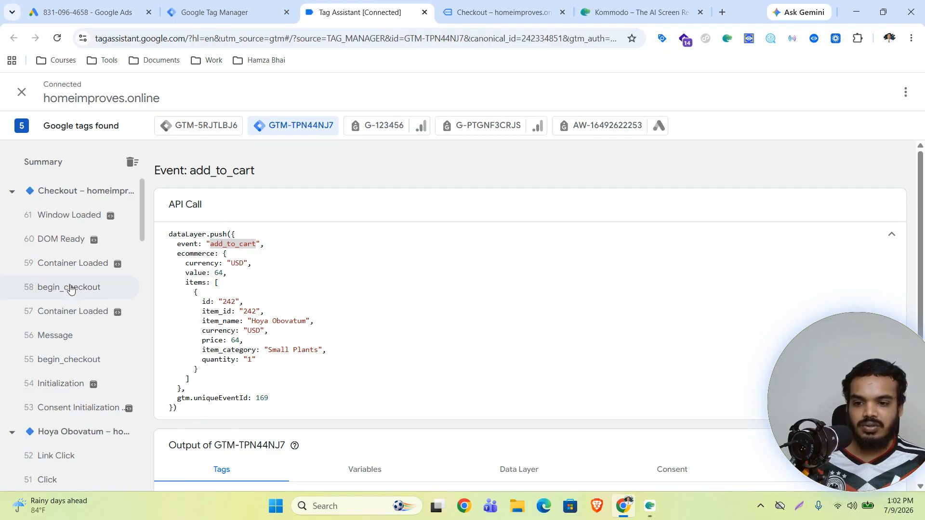
click(70, 288)
click(74, 360)
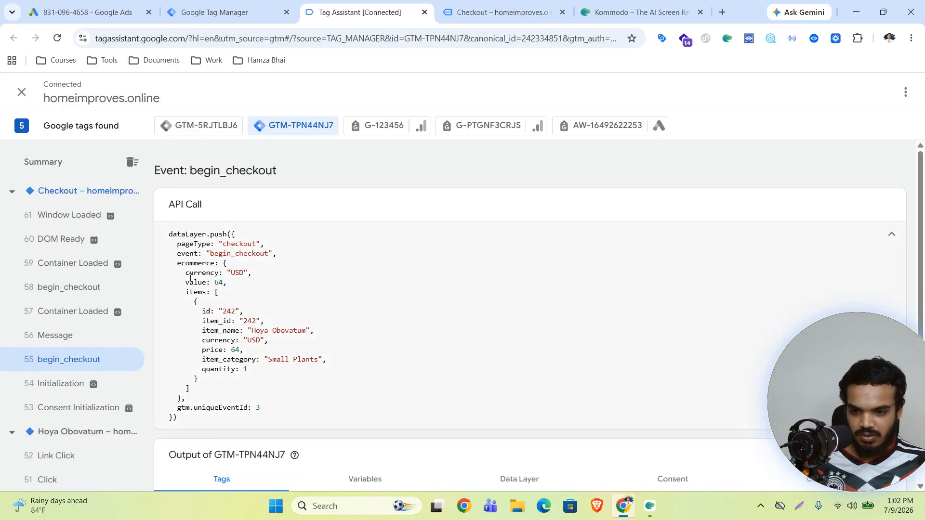
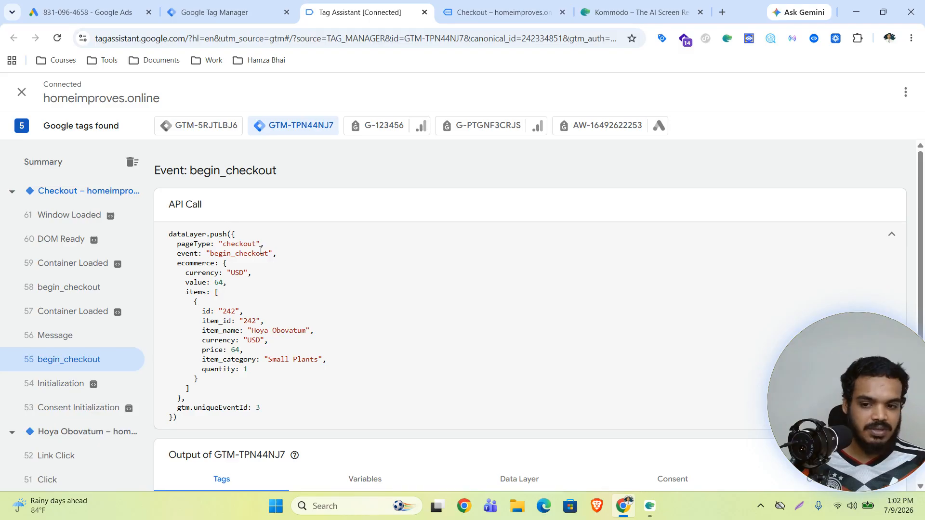
Step: Return to Google Tag Manager and remove the add_to_cart trigger from the Google Ads || Begin Checkout tag
click(216, 12)
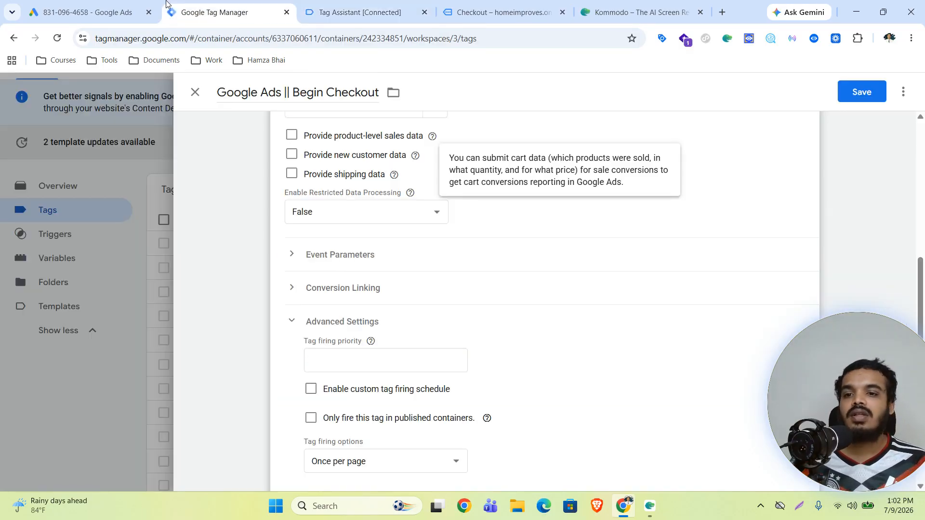
scroll(334, 315, up, 5)
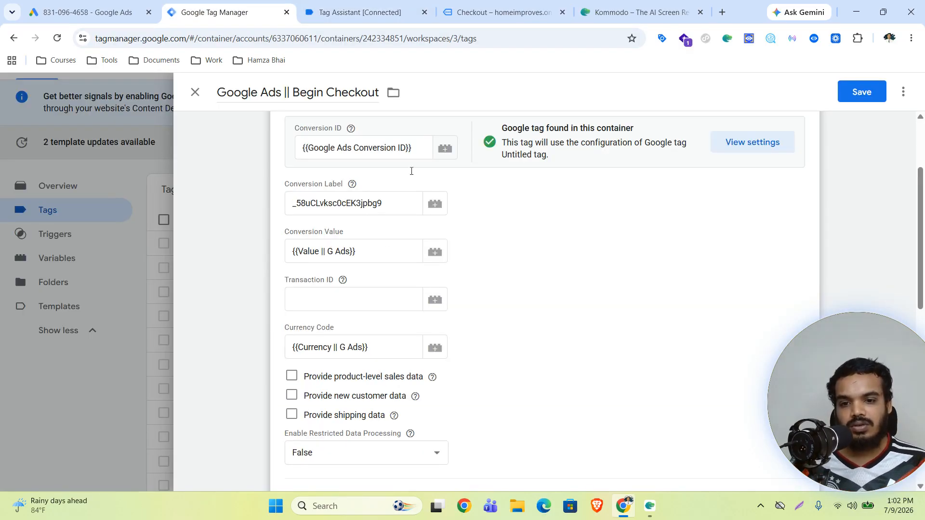
scroll(371, 301, down, 10)
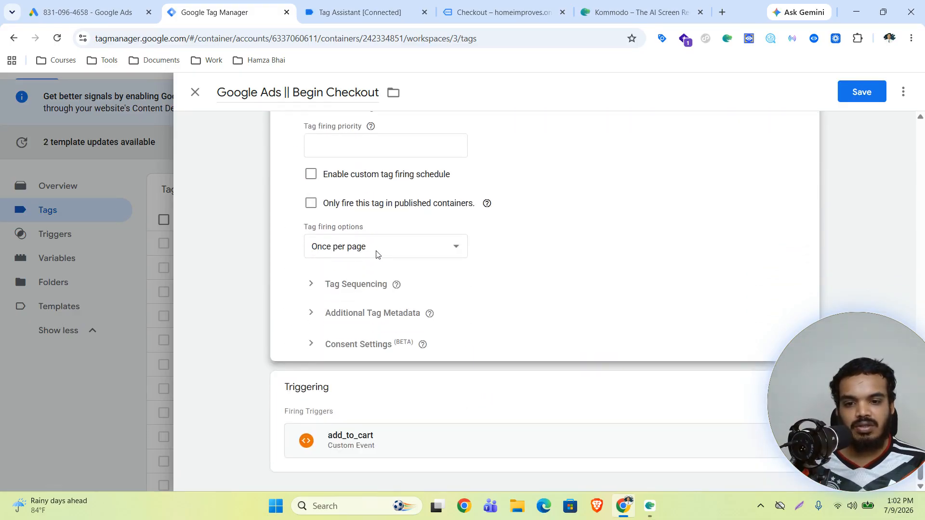
drag(825, 449, 825, 272)
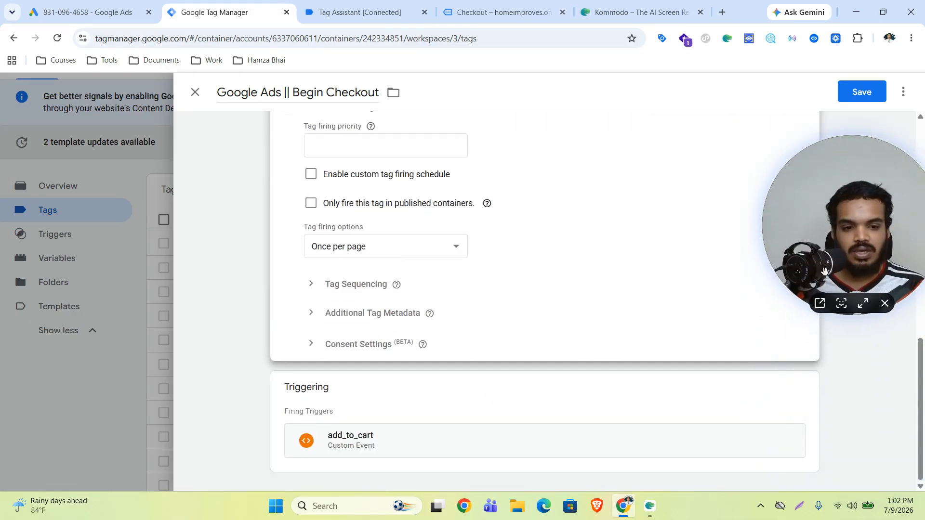
click(803, 385)
click(787, 412)
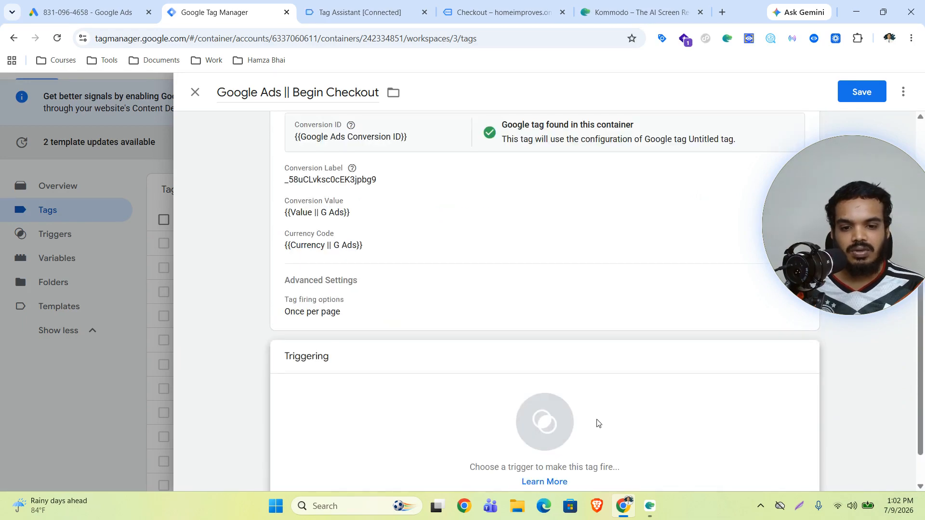
Step: Inspect the existing begin_checkout trigger's configuration and compare its event name with the data layer event in Tag Assistant
click(542, 424)
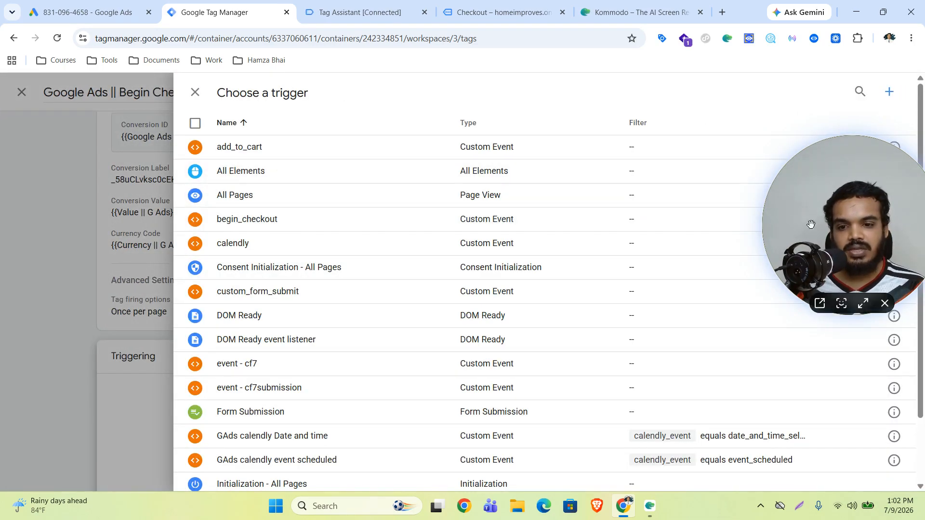
drag(811, 224, 704, 126)
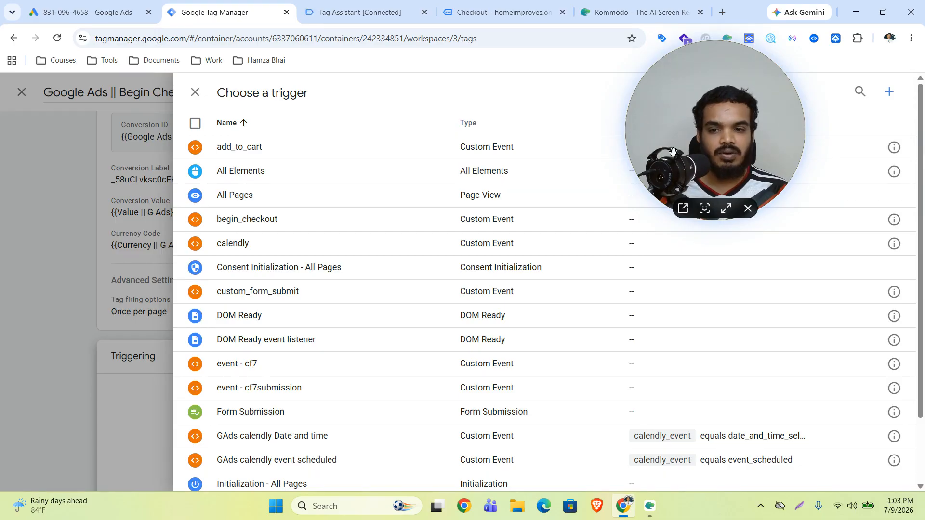
click(893, 221)
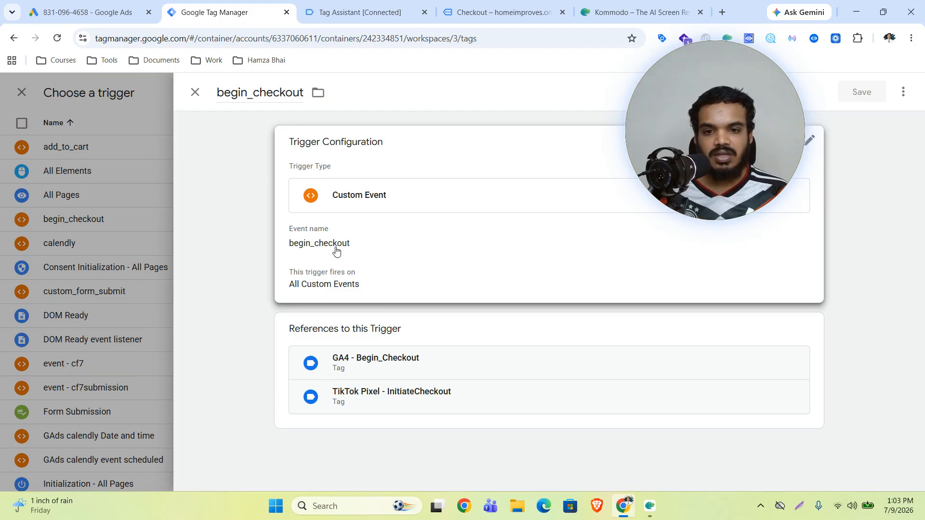
click(360, 12)
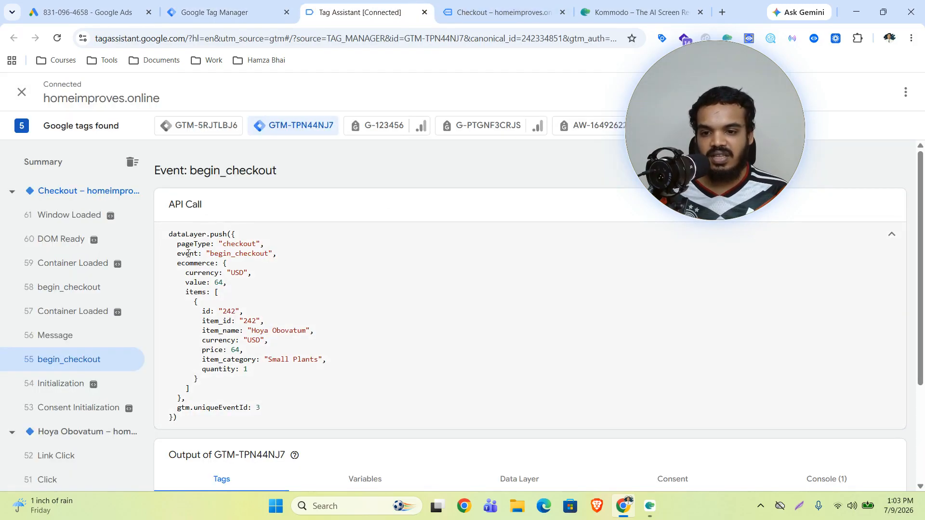
double_click(230, 253)
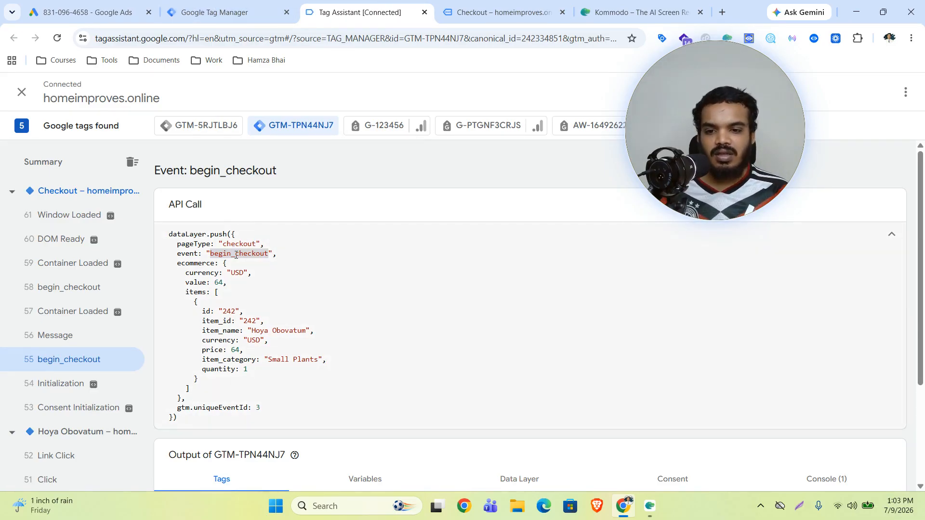
click(233, 11)
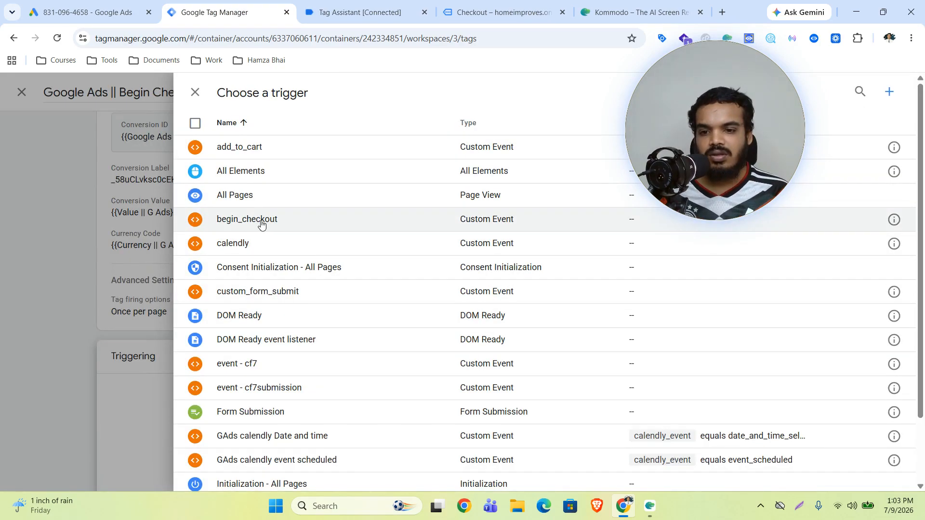
Step: Assign the begin_checkout trigger to the Google Ads || Begin Checkout tag and save the tag
click(261, 223)
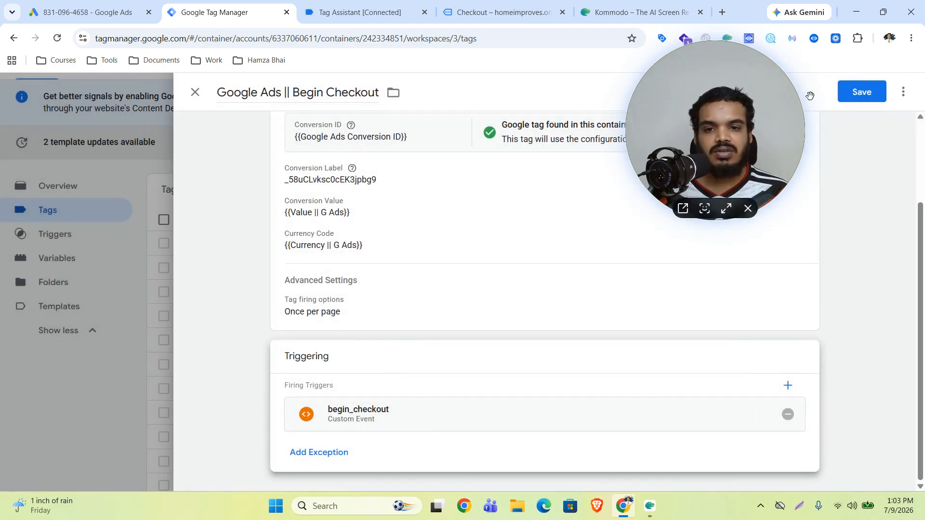
drag(718, 122, 576, 281)
click(864, 91)
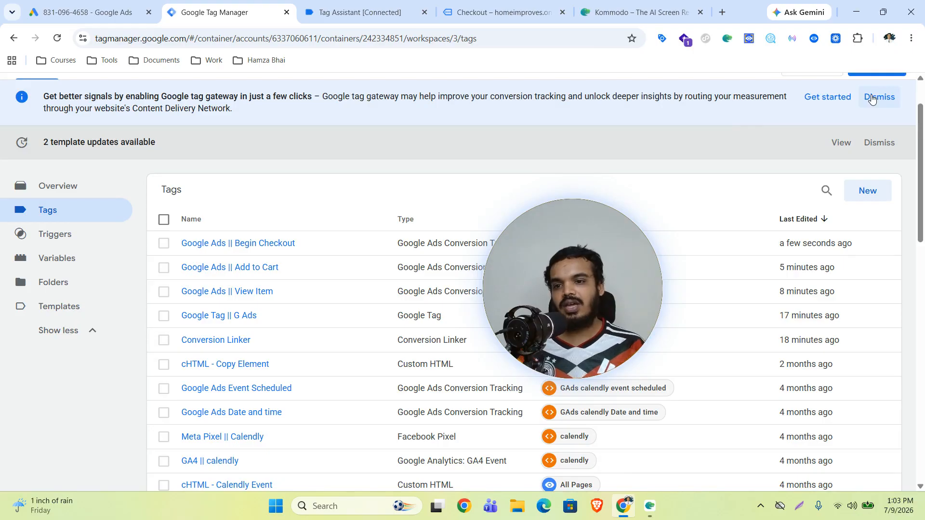
Step: Switch to Google Ads and finish the Begin checkout conversion setup
click(82, 12)
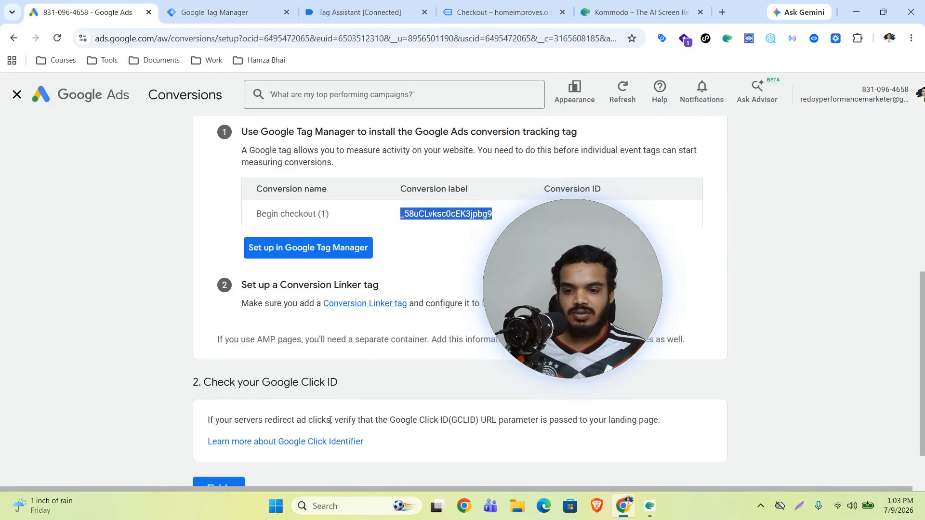
scroll(239, 428, down, 1)
click(239, 428)
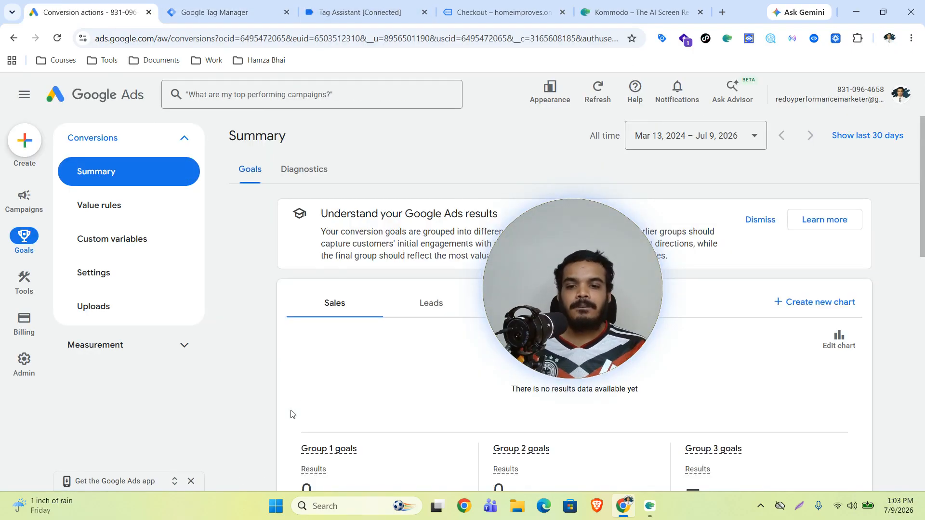
Step: Expand the Page view goal in the conversions summary to check its conversion actions
scroll(381, 365, down, 7)
drag(536, 277, 754, 186)
scroll(336, 424, down, 3)
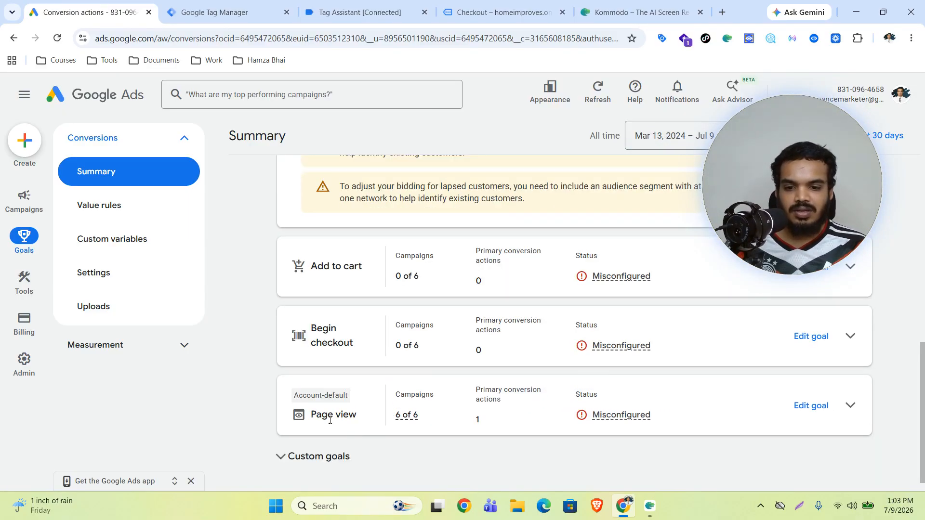
click(849, 407)
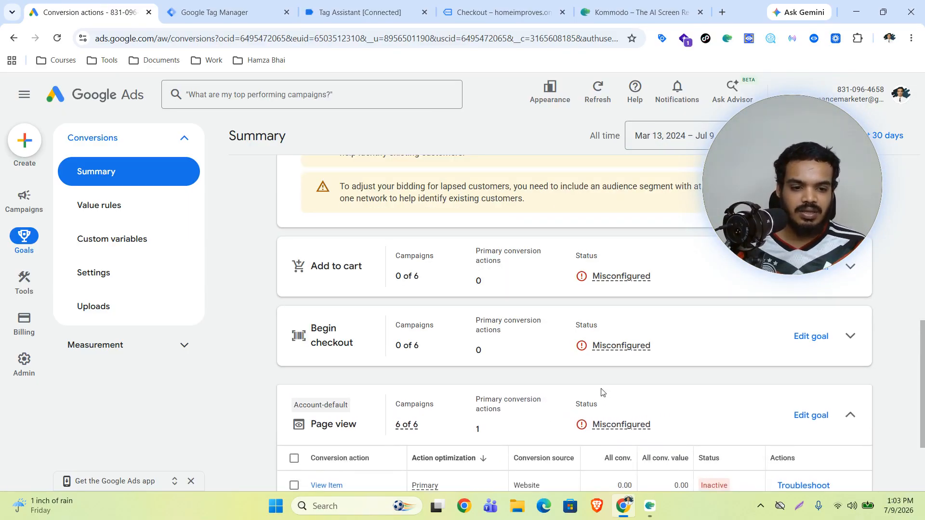
Step: Set the View Item conversion action to "Secondary action not used for bidding optimization" and save the change
scroll(490, 406, down, 2)
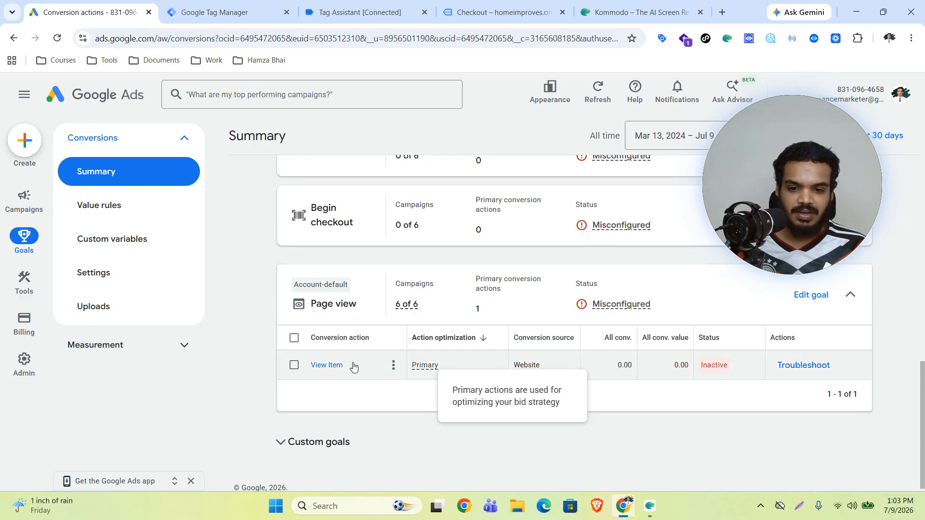
click(320, 365)
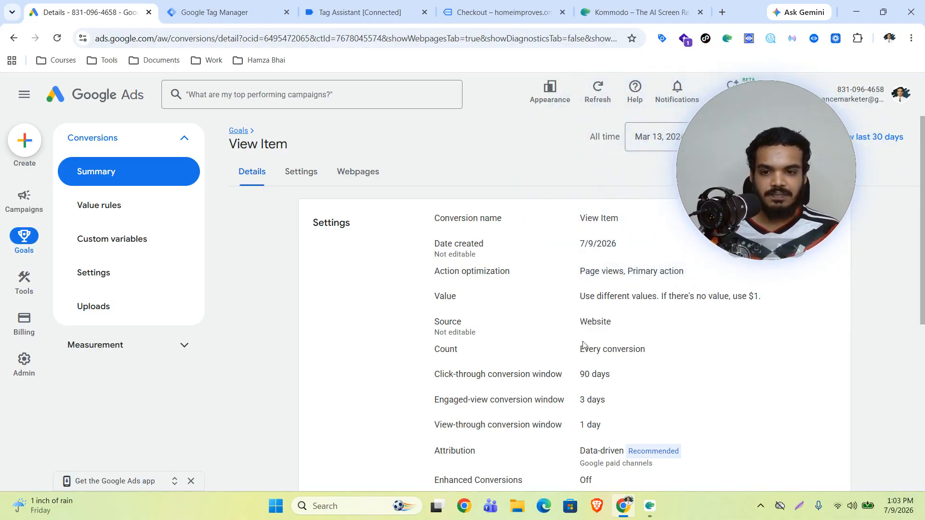
scroll(641, 337, down, 3)
click(802, 347)
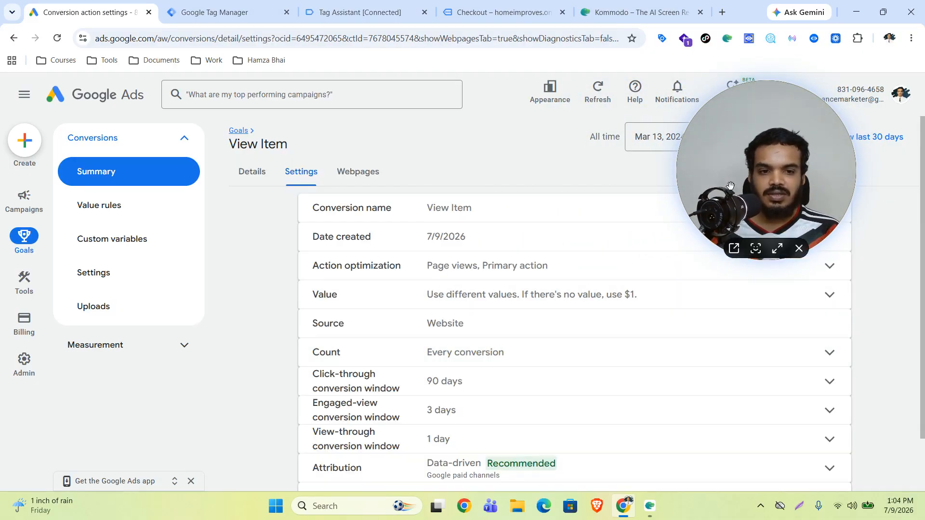
drag(750, 163, 797, 100)
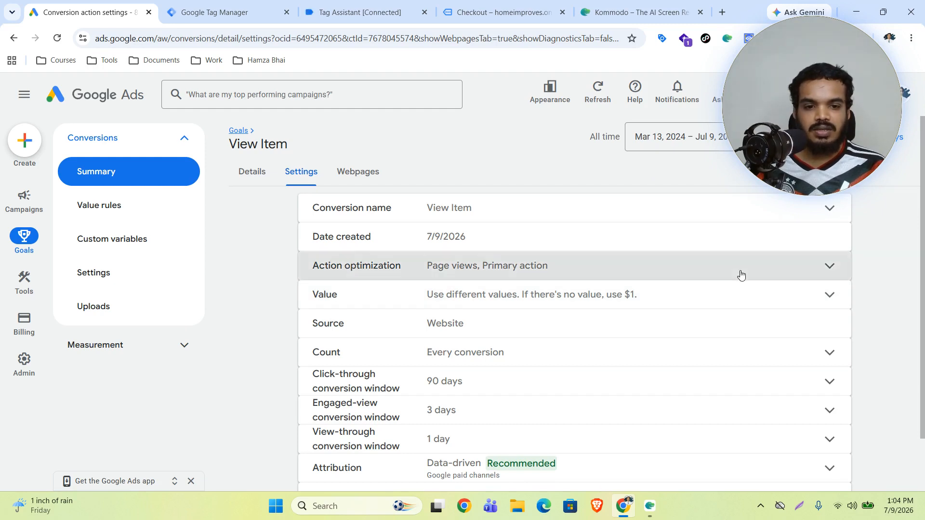
click(606, 272)
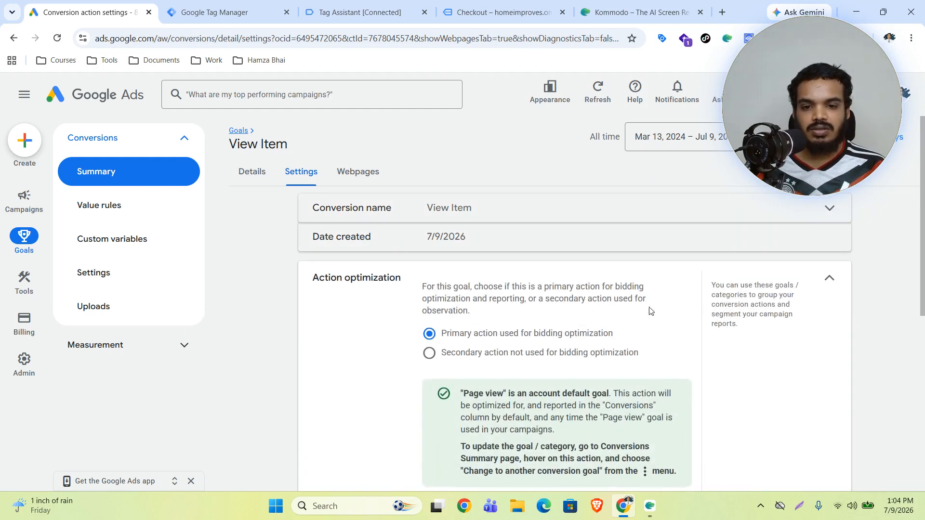
click(429, 354)
scroll(538, 349, down, 4)
click(826, 343)
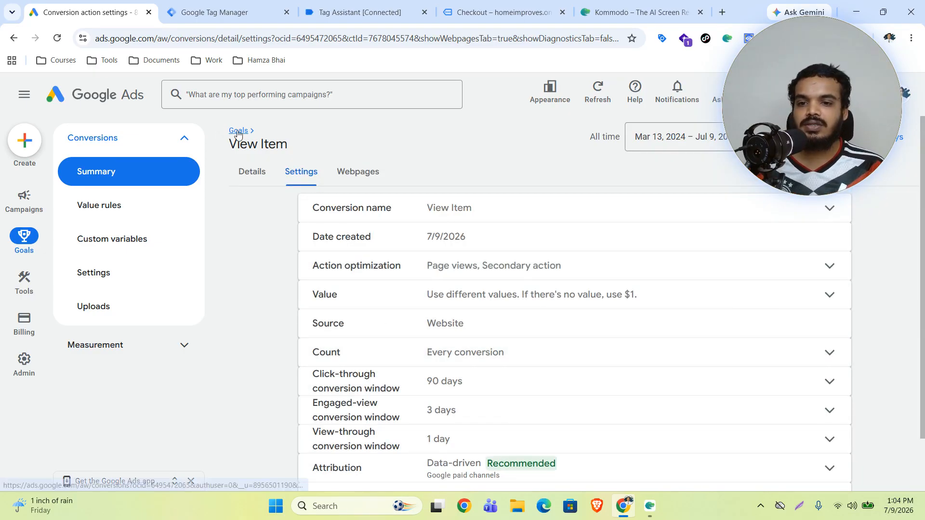
Step: Return to the goals summary and check the action optimization under the Page view, Begin checkout and Add to cart goals
click(238, 130)
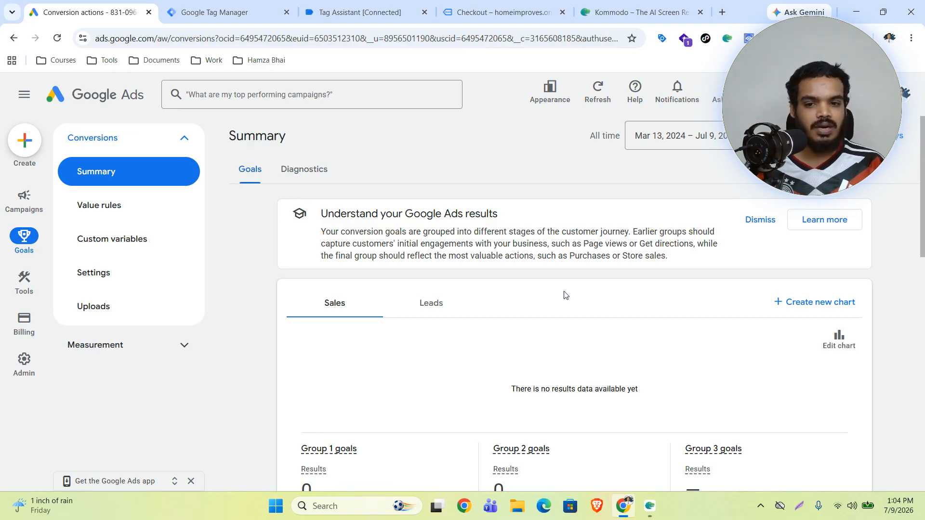
scroll(548, 299, down, 10)
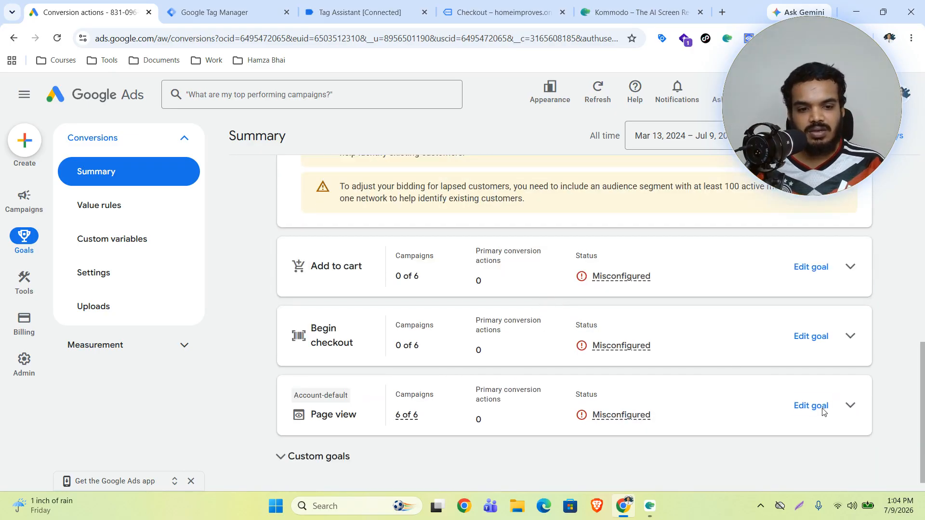
click(854, 407)
scroll(766, 411, down, 2)
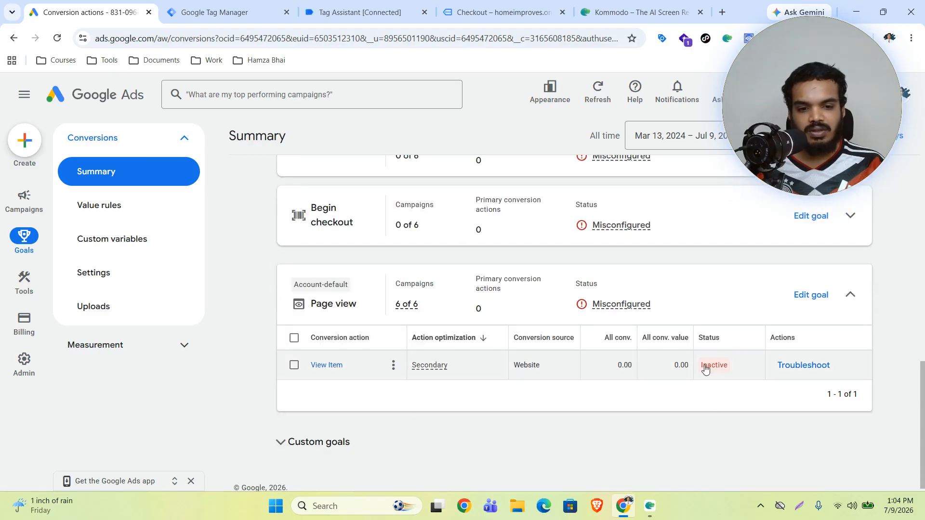
scroll(717, 352, up, 2)
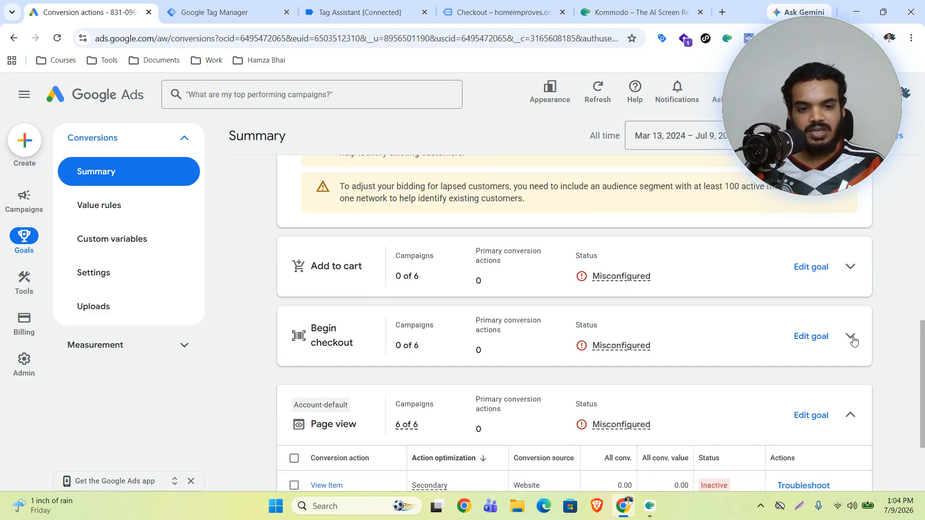
click(853, 339)
click(853, 269)
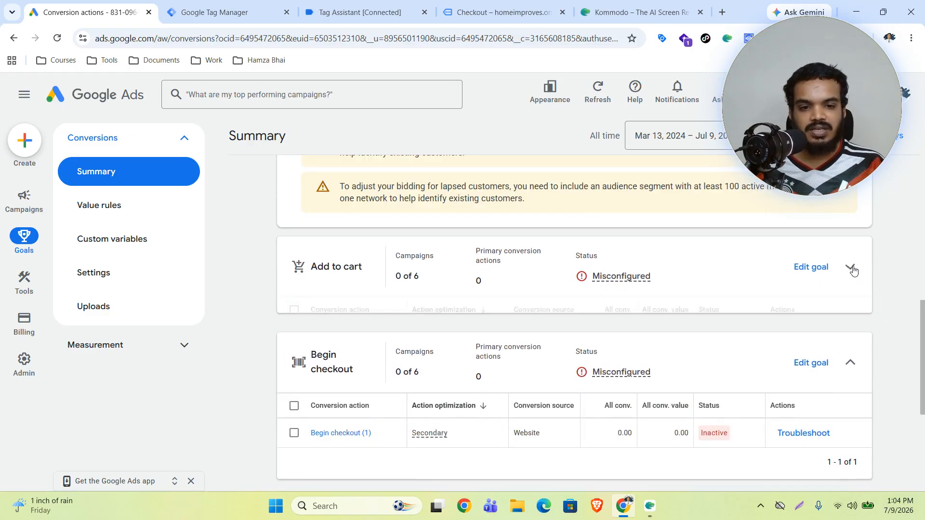
Step: Switch to Google Tag Manager, preview the workspace on homeimproves.online and open the Hoya Obovatum product page
click(235, 6)
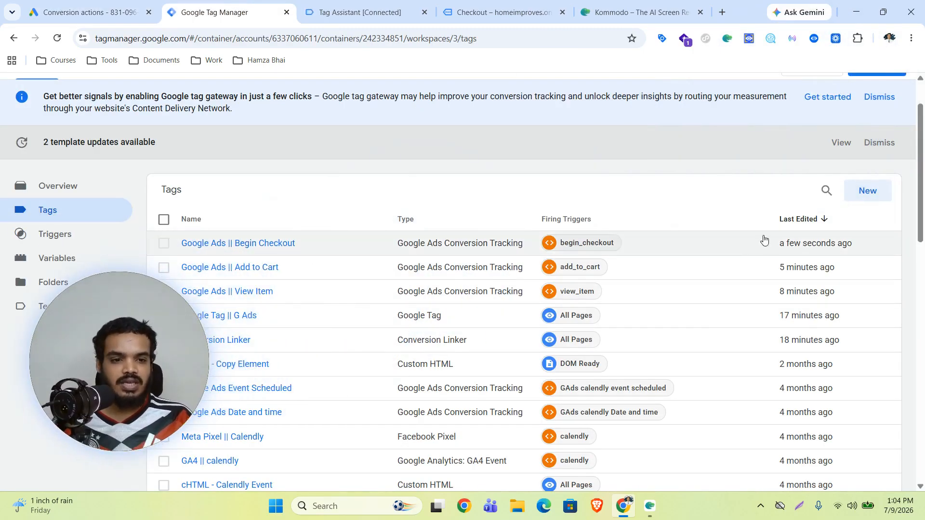
scroll(802, 215, up, 2)
click(816, 129)
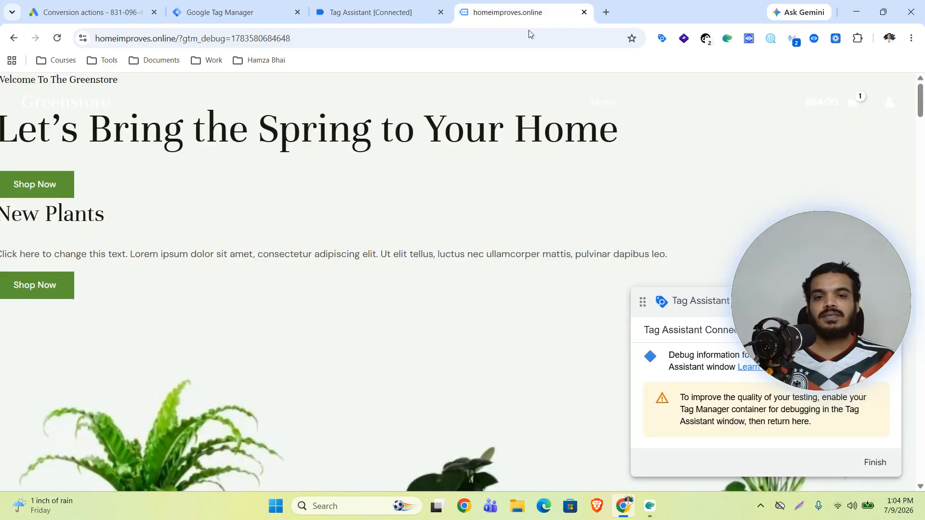
scroll(475, 348, down, 6)
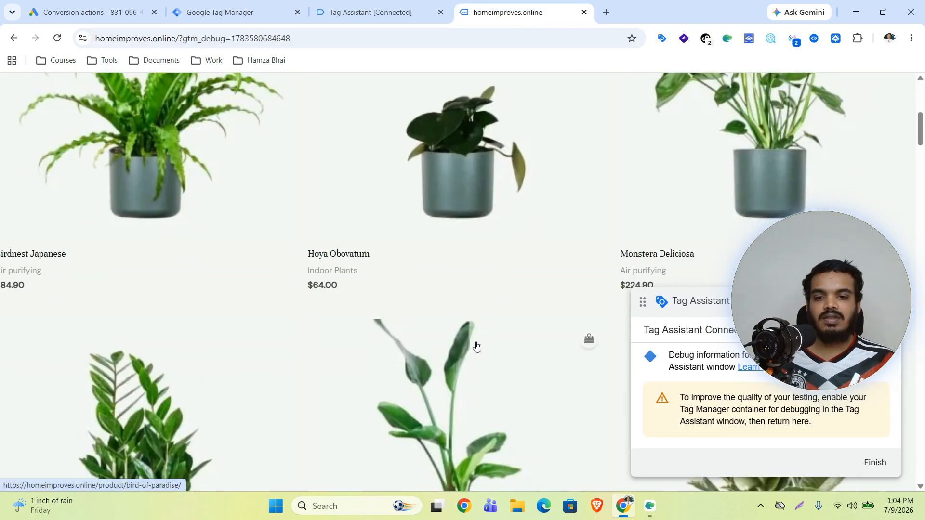
click(455, 188)
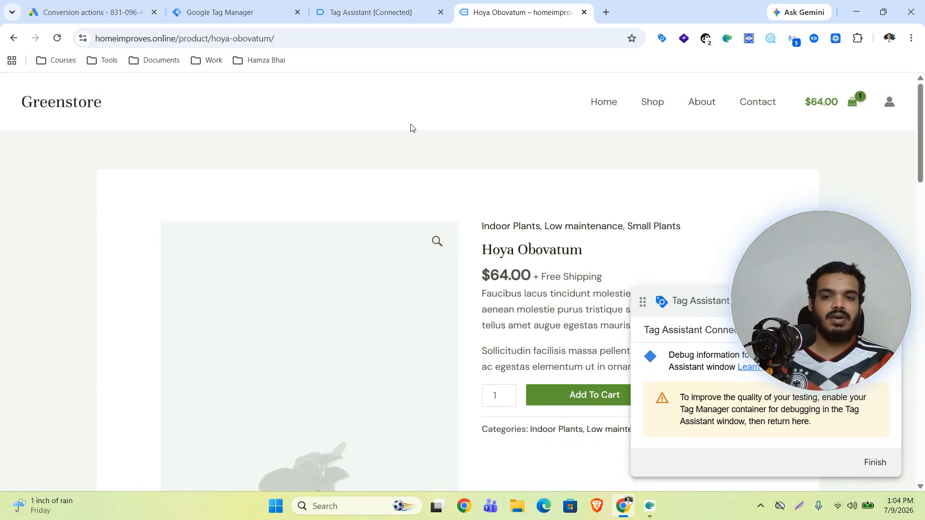
Step: In Tag Assistant, inspect the Google Ads || View Item tag under the view_item event and compare its conversion value with the product price
click(347, 12)
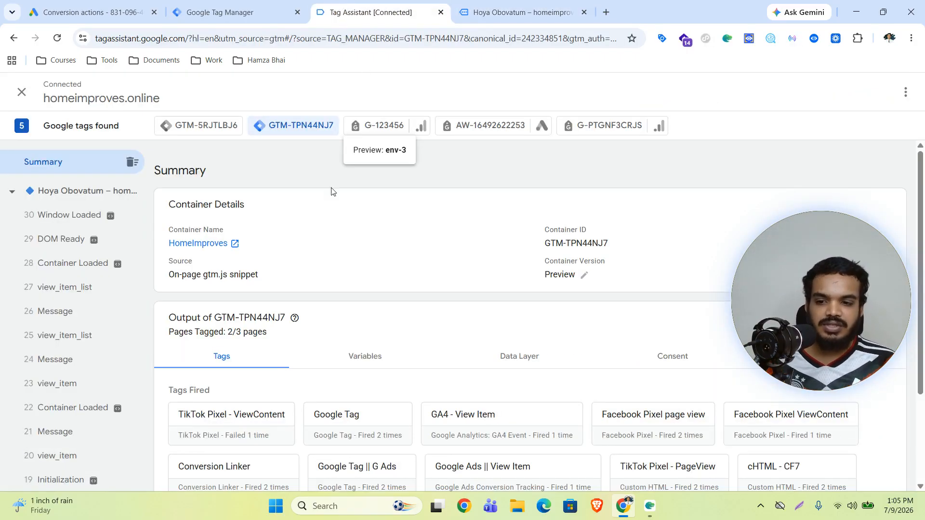
click(57, 456)
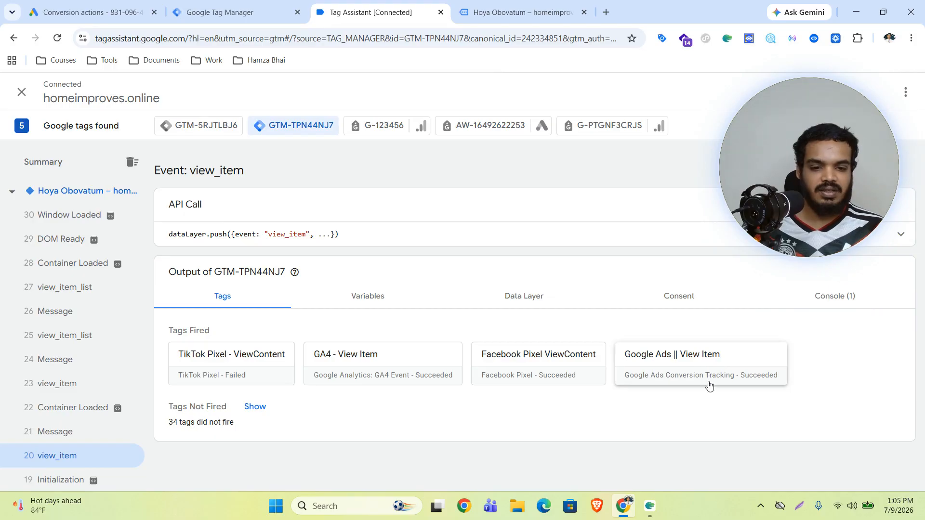
click(704, 359)
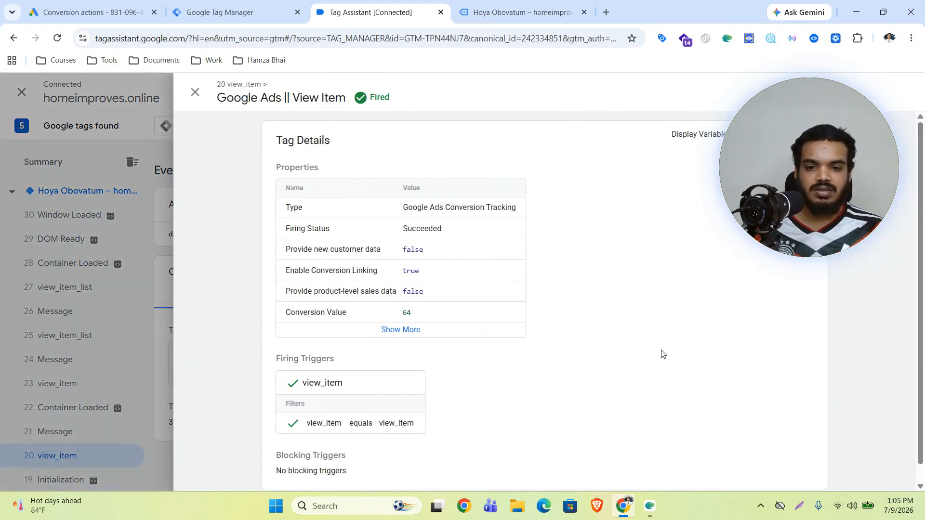
click(465, 329)
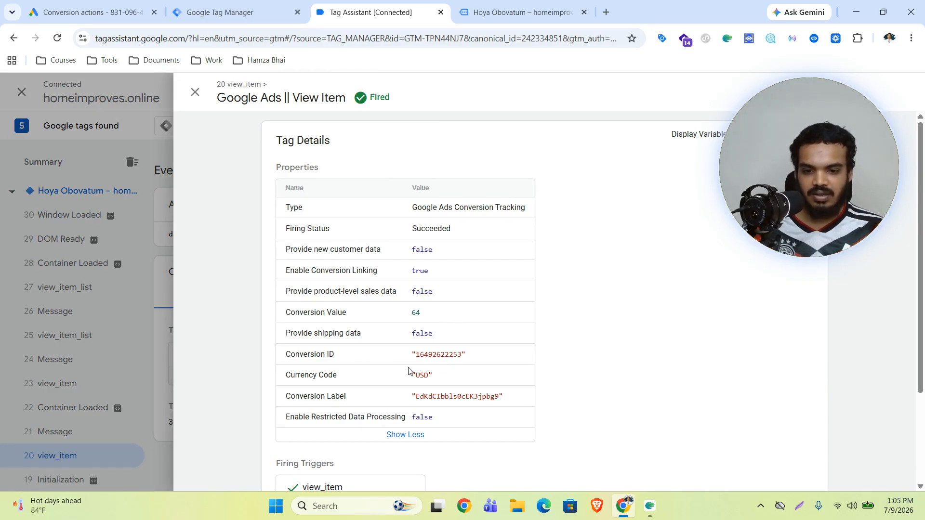
click(515, 5)
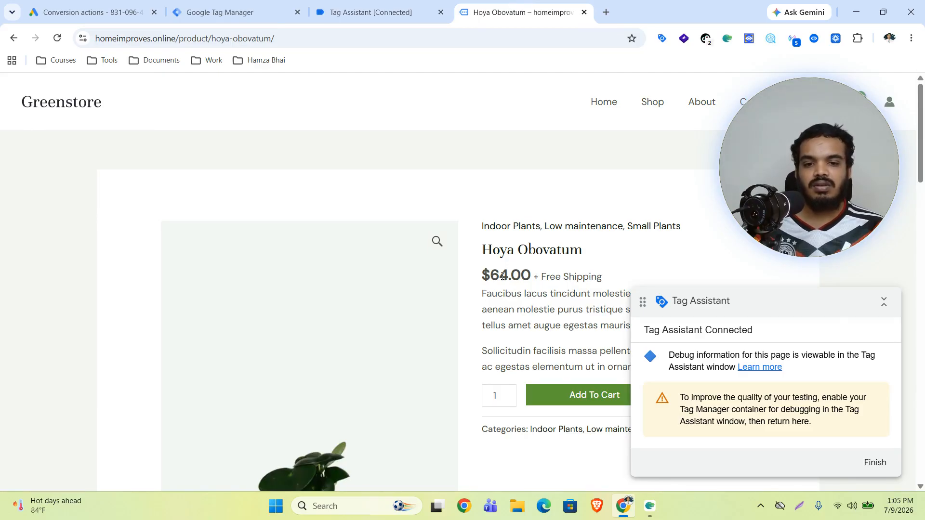
drag(507, 274, 483, 276)
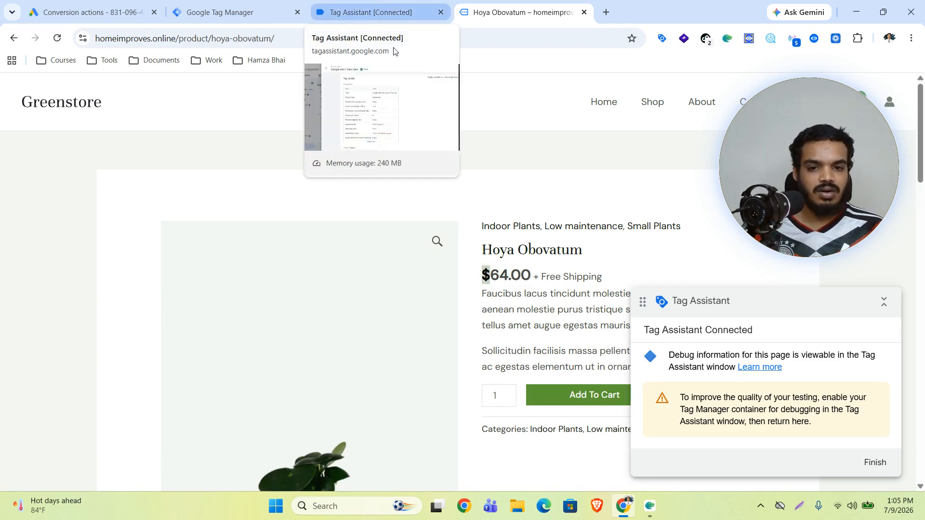
Step: Add the Hoya Obovatum to the cart and open the resulting add_to_cart event in Tag Assistant
click(519, 384)
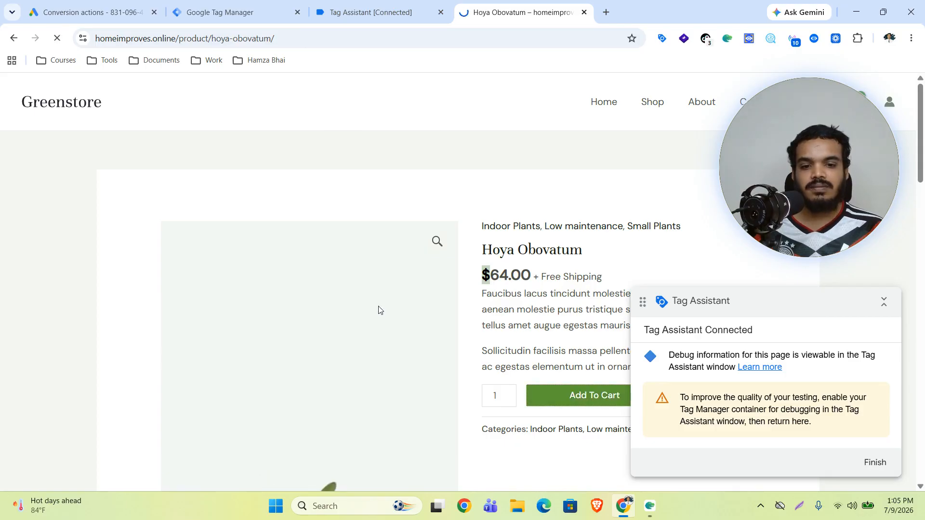
click(339, 6)
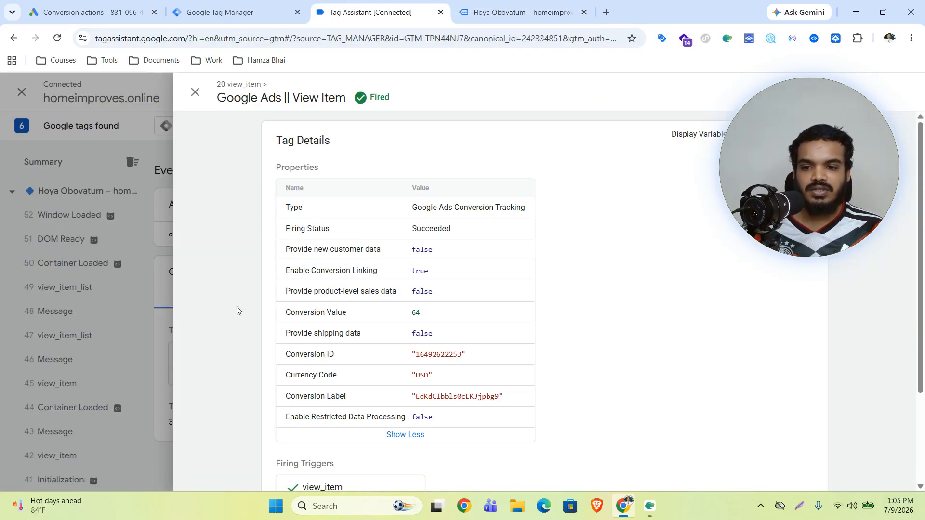
click(117, 334)
scroll(95, 341, down, 3)
scroll(95, 341, down, 1)
click(87, 408)
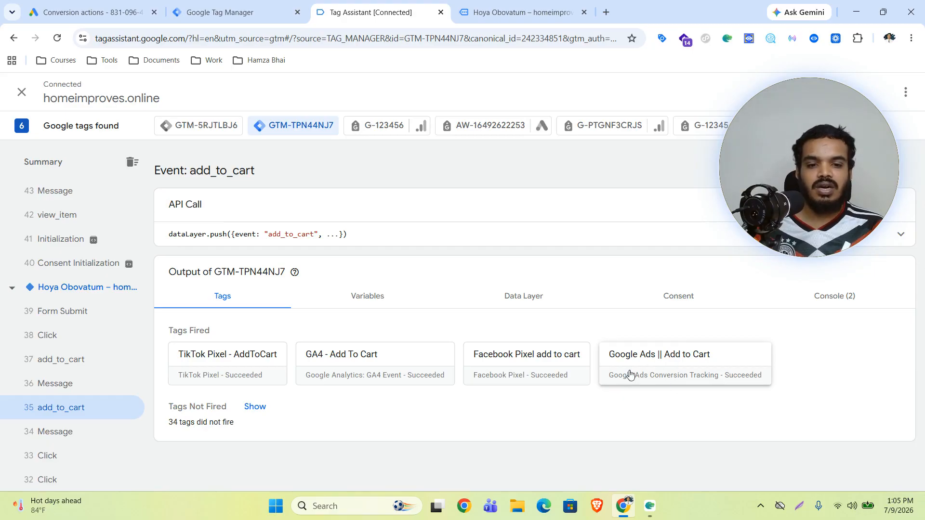
Step: Inspect the Google Ads || Add to Cart tag's firing status, conversion value, label and currency code, and close its details
click(698, 370)
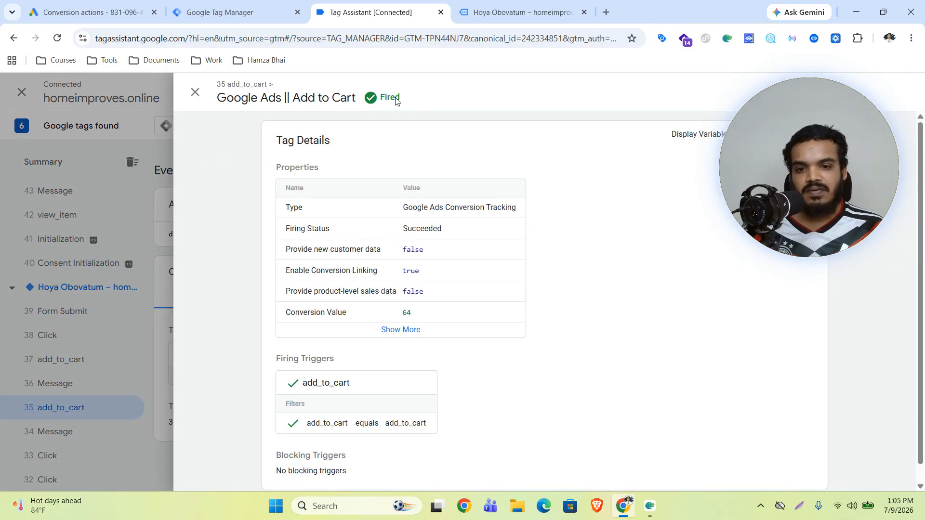
double_click(432, 234)
click(540, 281)
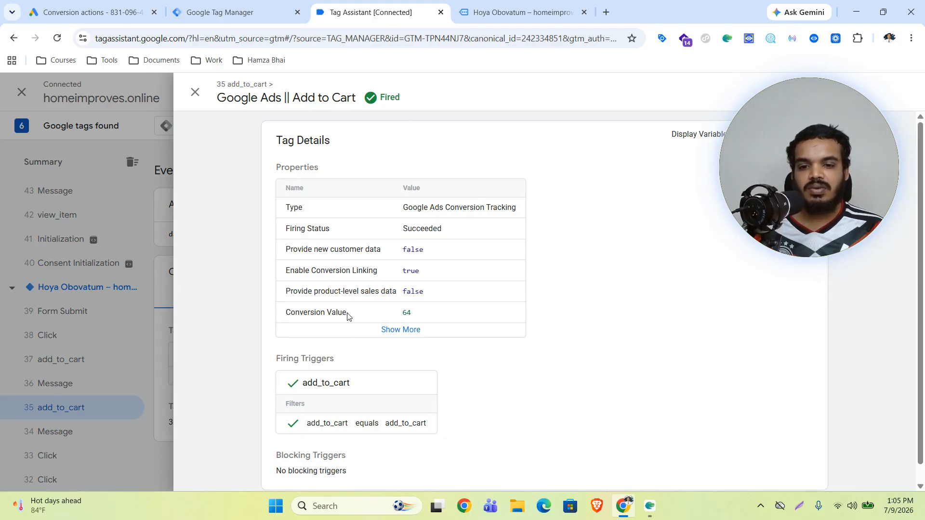
click(410, 329)
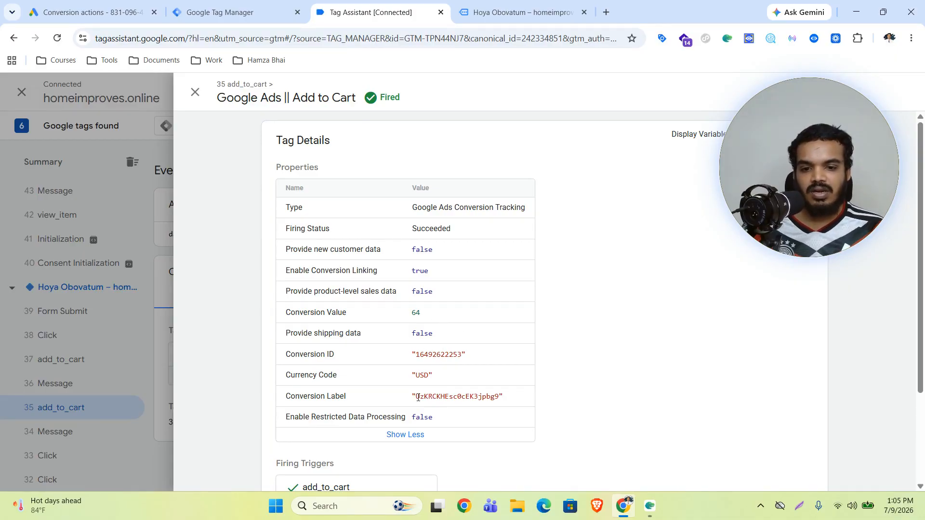
double_click(426, 378)
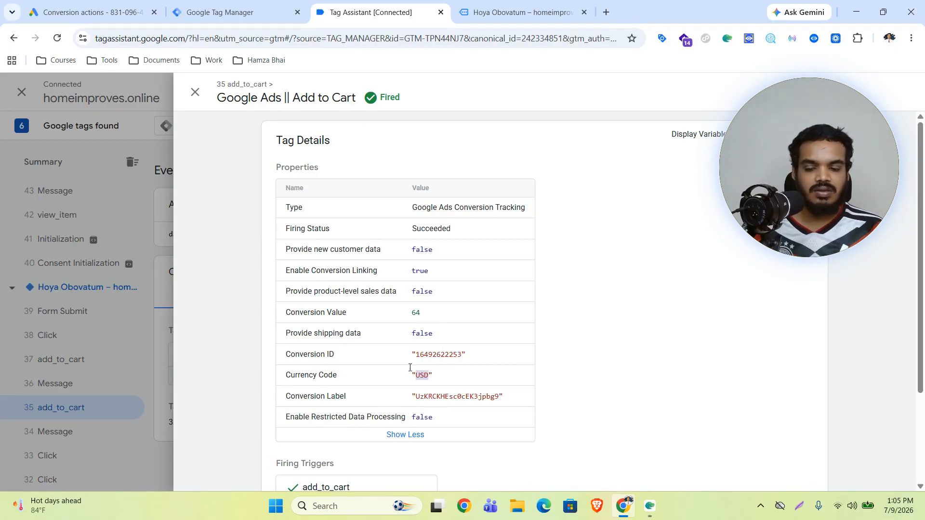
click(36, 211)
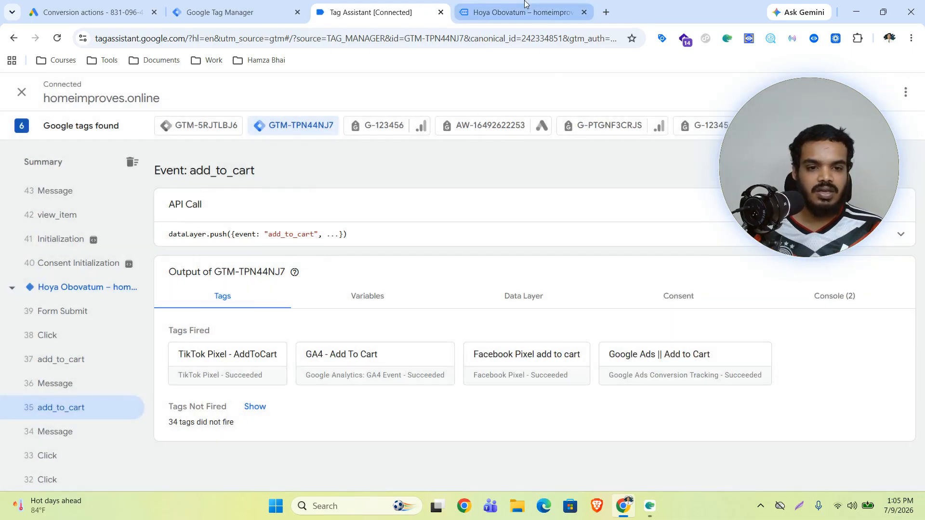
Step: Return to the store, proceed from the cart to the checkout page and check the order total
click(524, 7)
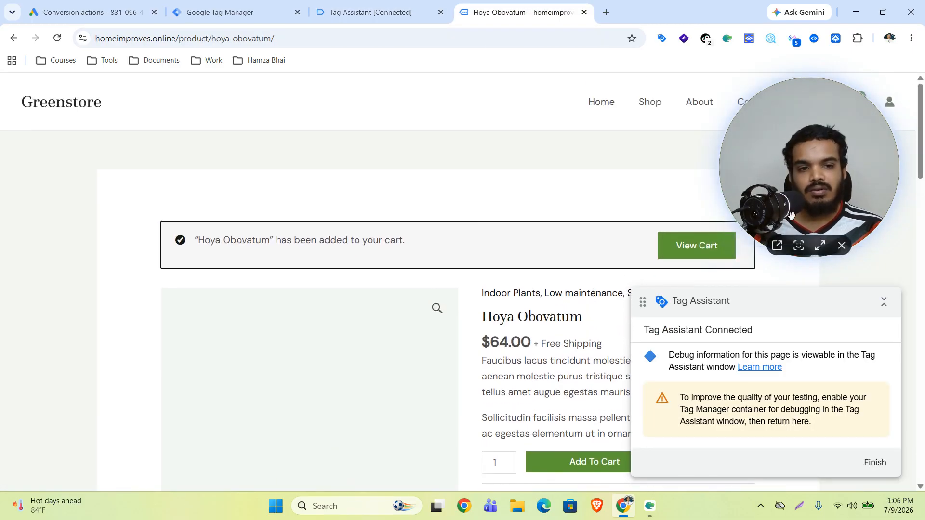
drag(817, 190, 450, 187)
click(853, 101)
drag(720, 309, 246, 262)
click(752, 466)
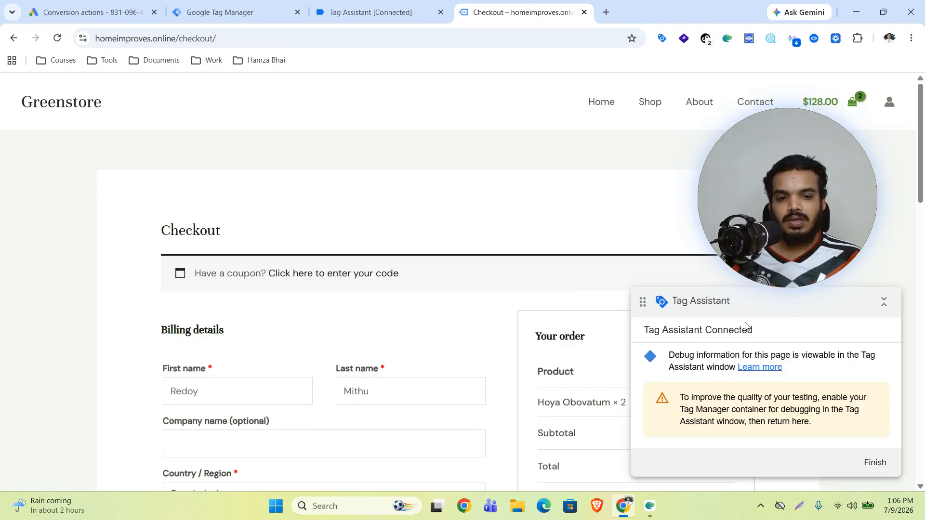
drag(646, 288, 455, 84)
scroll(620, 396, down, 1)
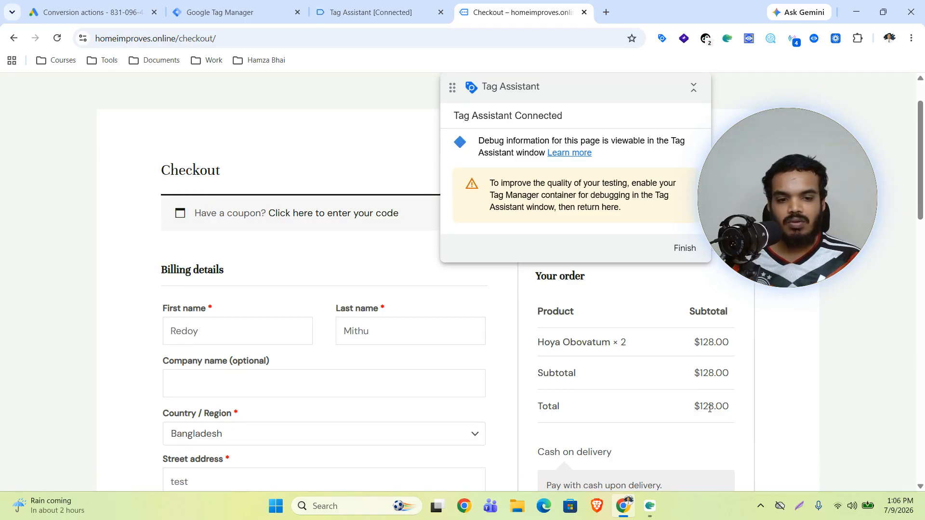
Step: Return to Tag Assistant and open the Google Ads || Begin Checkout tag fired under the begin_checkout event
click(337, 12)
scroll(129, 353, up, 10)
click(94, 360)
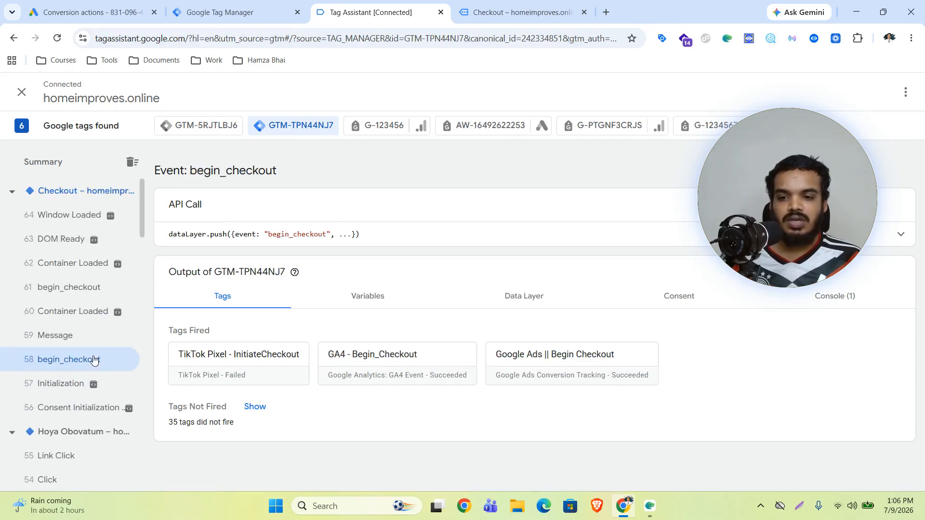
click(562, 364)
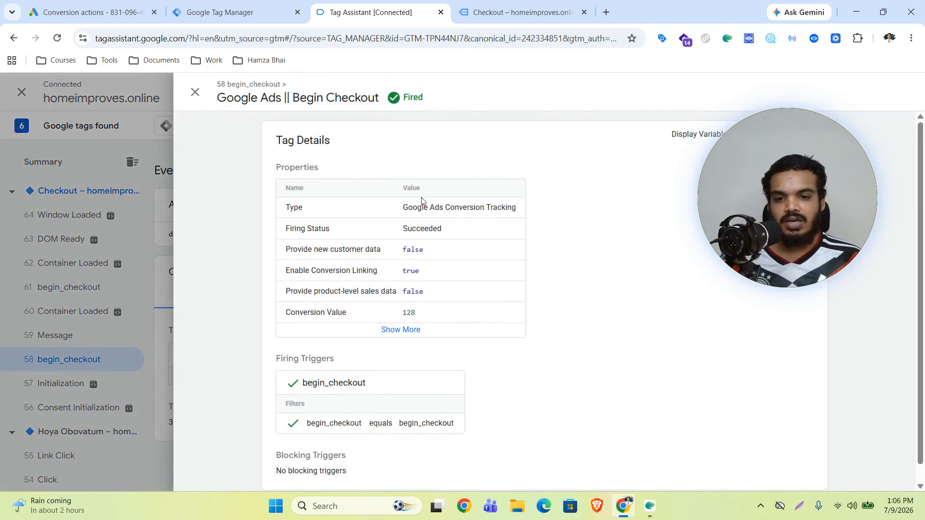
Step: Check the Begin Checkout tag's firing status and conversion value, expand its remaining properties, and close the tag details
double_click(426, 230)
click(370, 322)
double_click(419, 312)
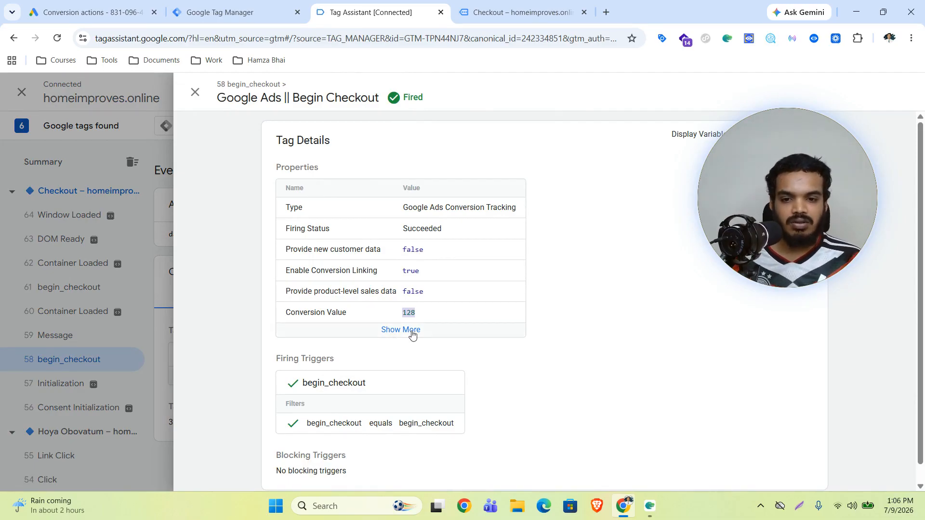
click(411, 331)
click(120, 270)
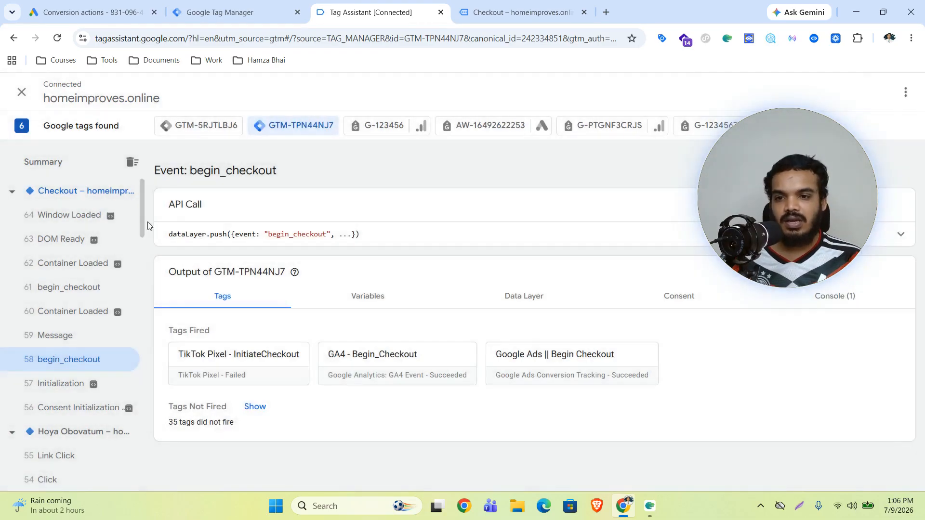
Step: Switch to Google Ads, reload the conversions summary and check the status of the View Item conversion action
click(50, 4)
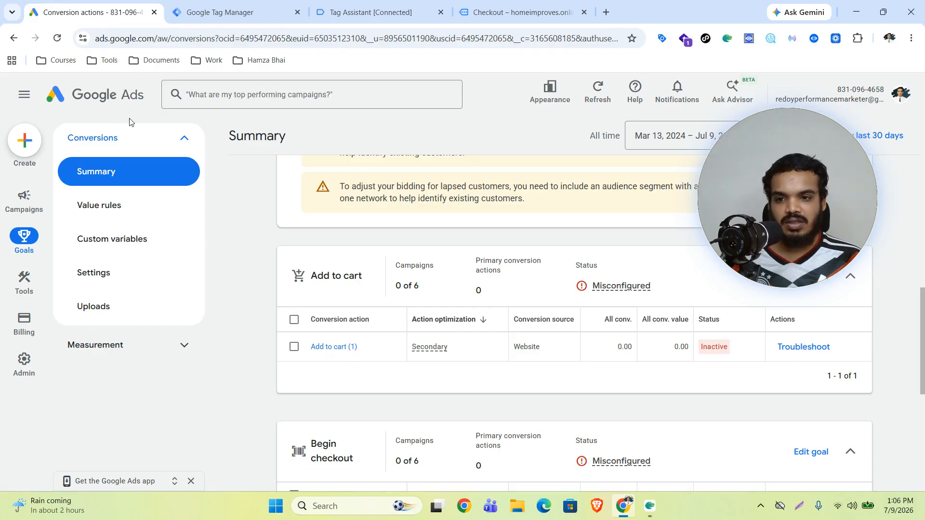
click(59, 40)
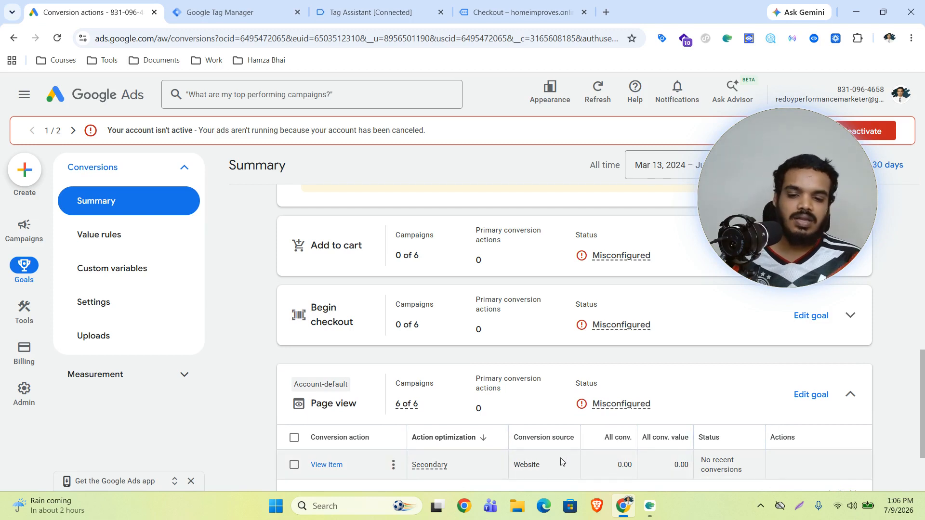
mouse_move(707, 464)
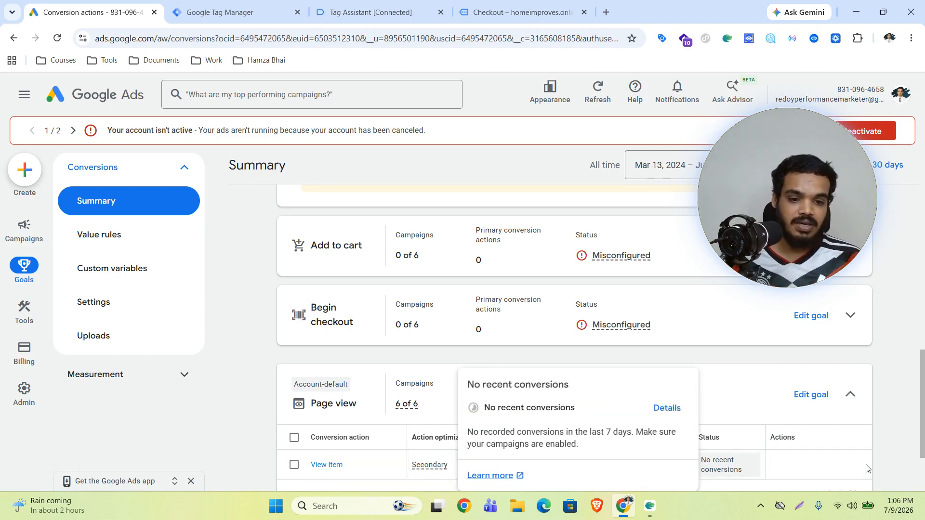
Step: Expand the Begin checkout and Add to cart goals and check the status details of their conversion actions
click(850, 315)
mouse_move(716, 399)
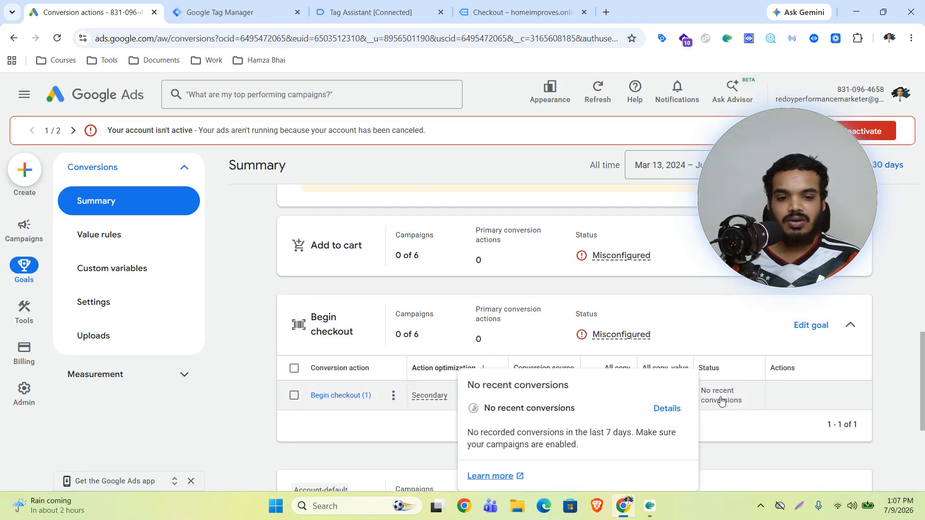
scroll(744, 415, up, 1)
scroll(744, 415, up, 1)
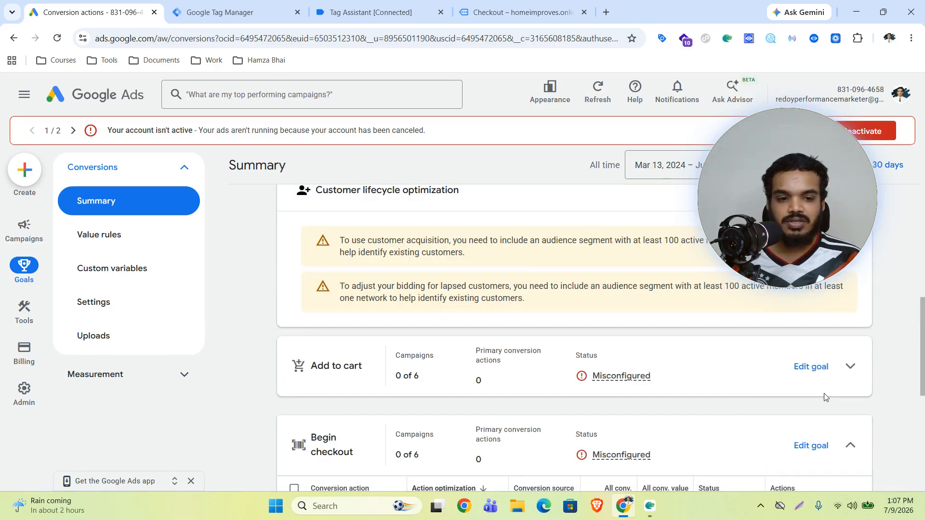
click(853, 367)
mouse_move(731, 448)
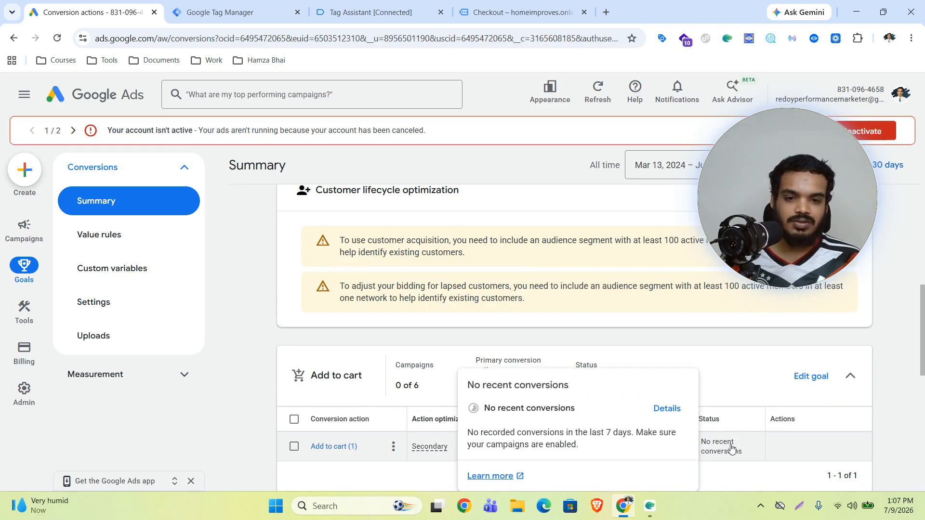